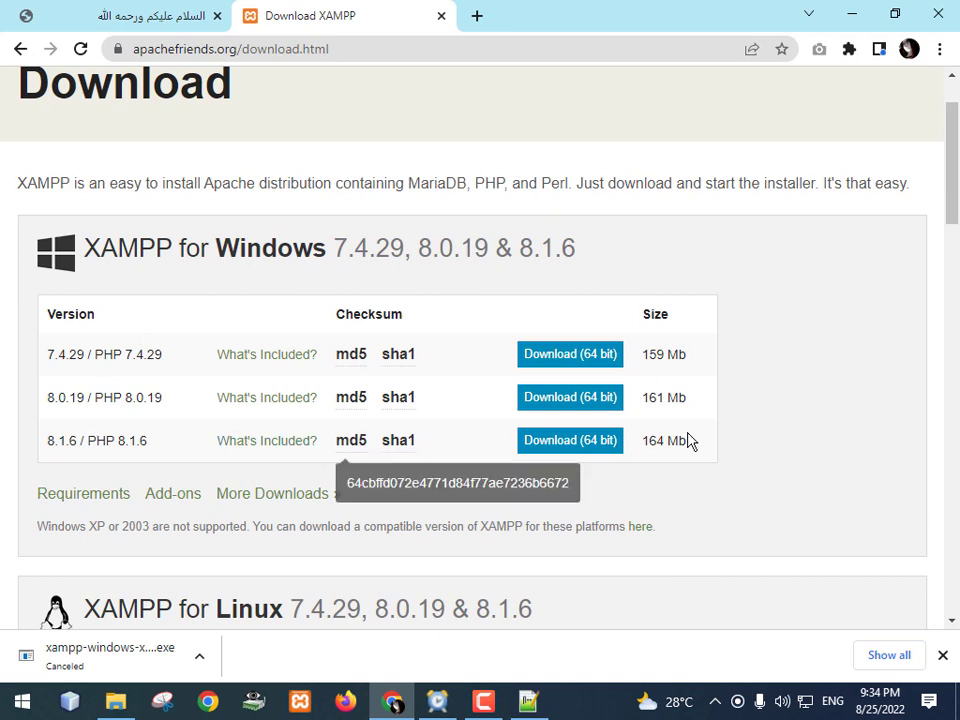
Step: Download the 64-bit XAMPP for Windows installer, version 8.1.6 / PHP 8.1.6
drag(75, 451, 45, 451)
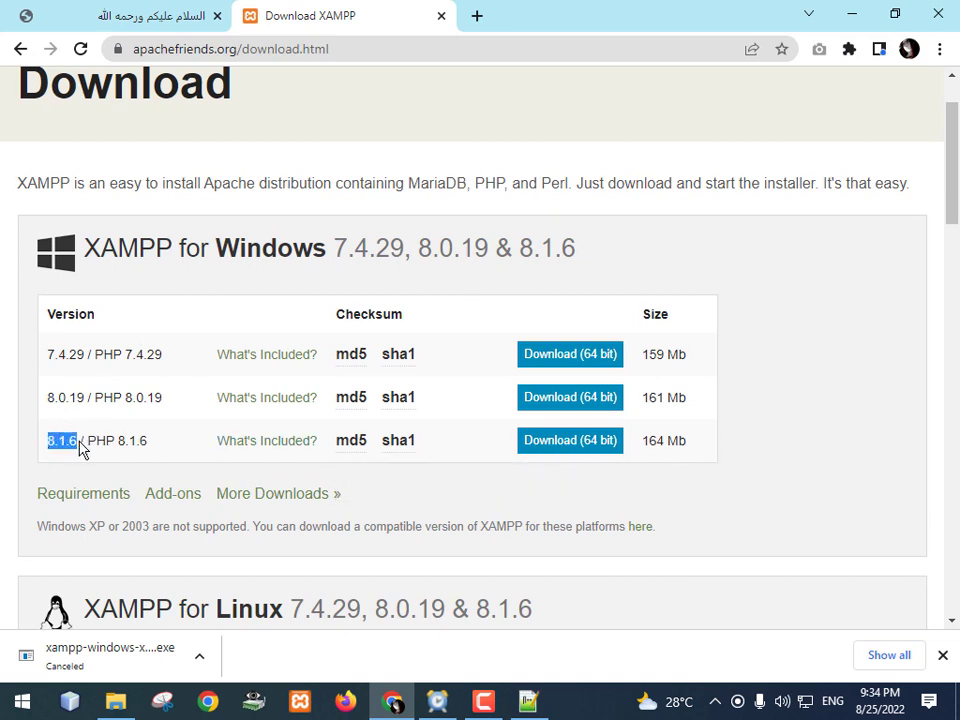
click(574, 470)
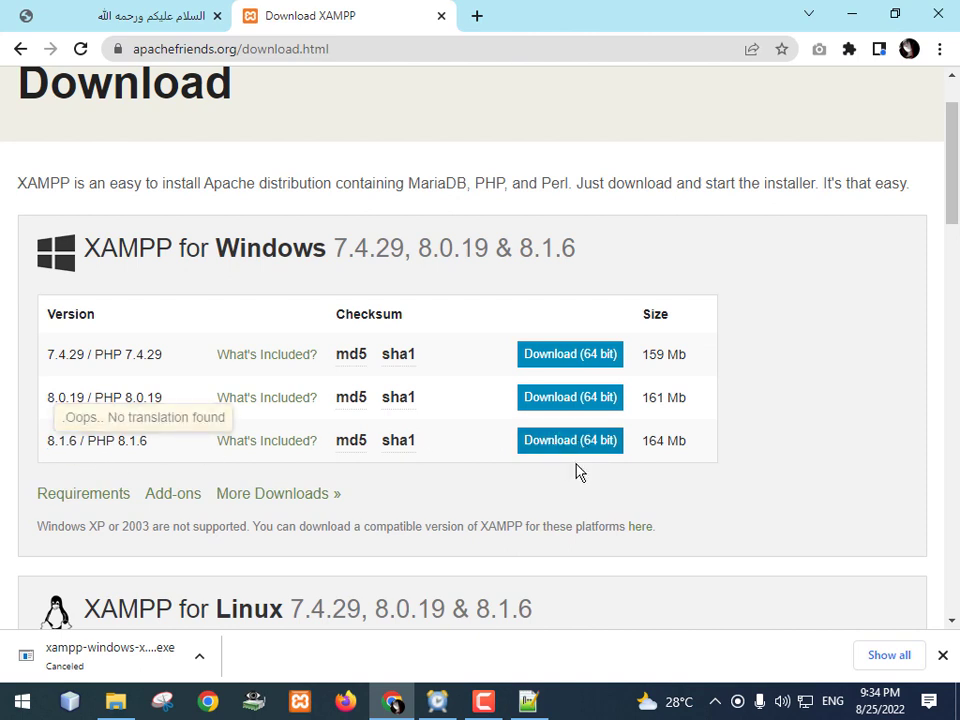
click(573, 442)
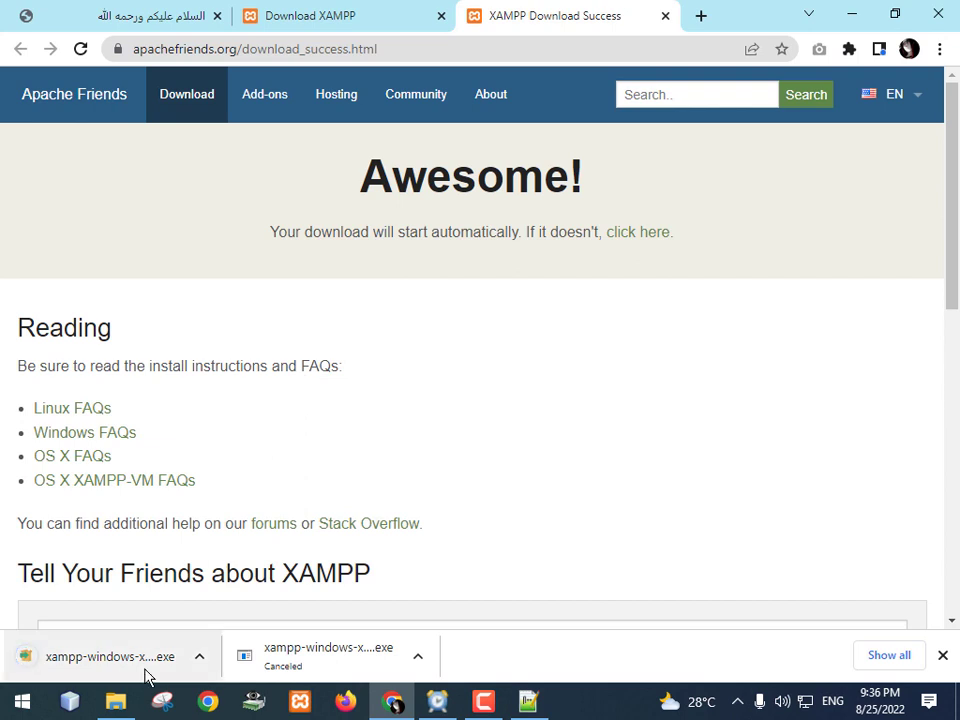
Step: Show the downloaded XAMPP 8.1.6 installer in its folder and launch it from there
click(204, 660)
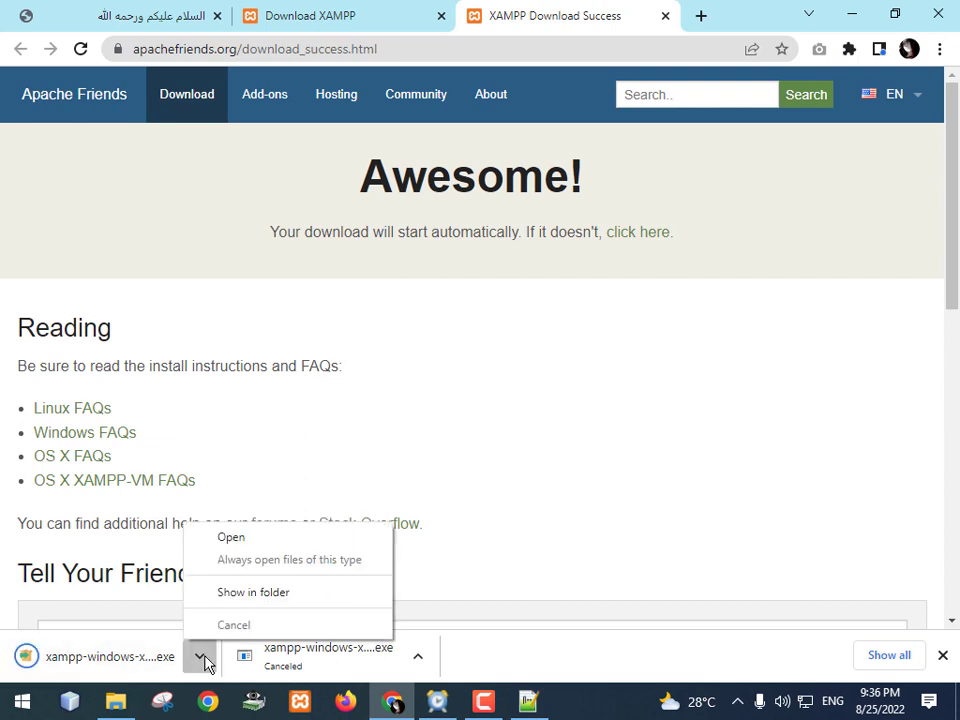
click(237, 600)
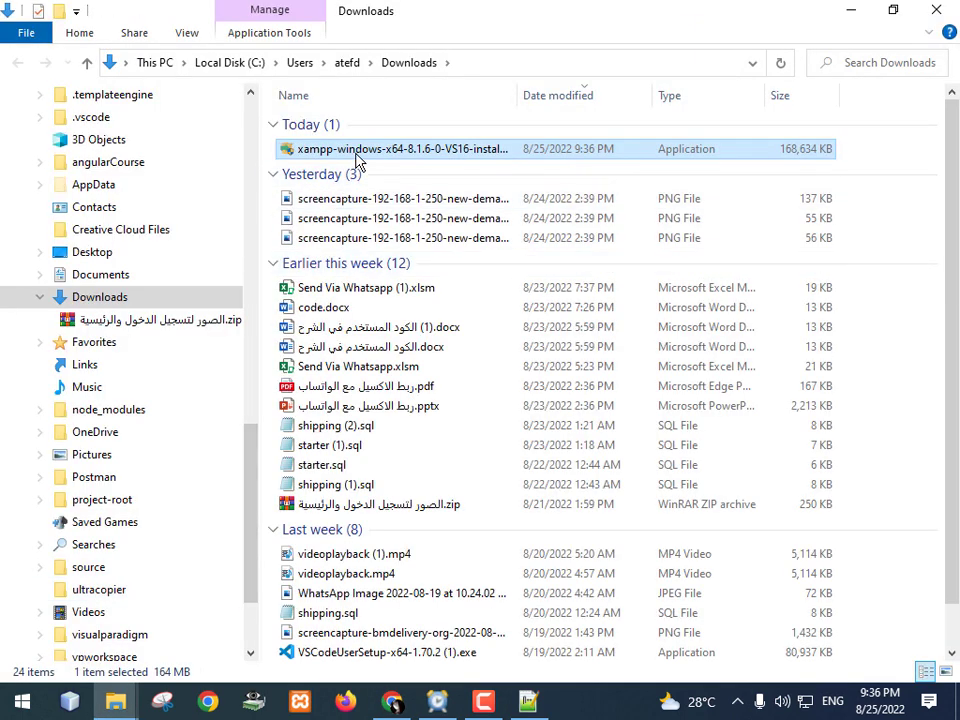
right_click(360, 160)
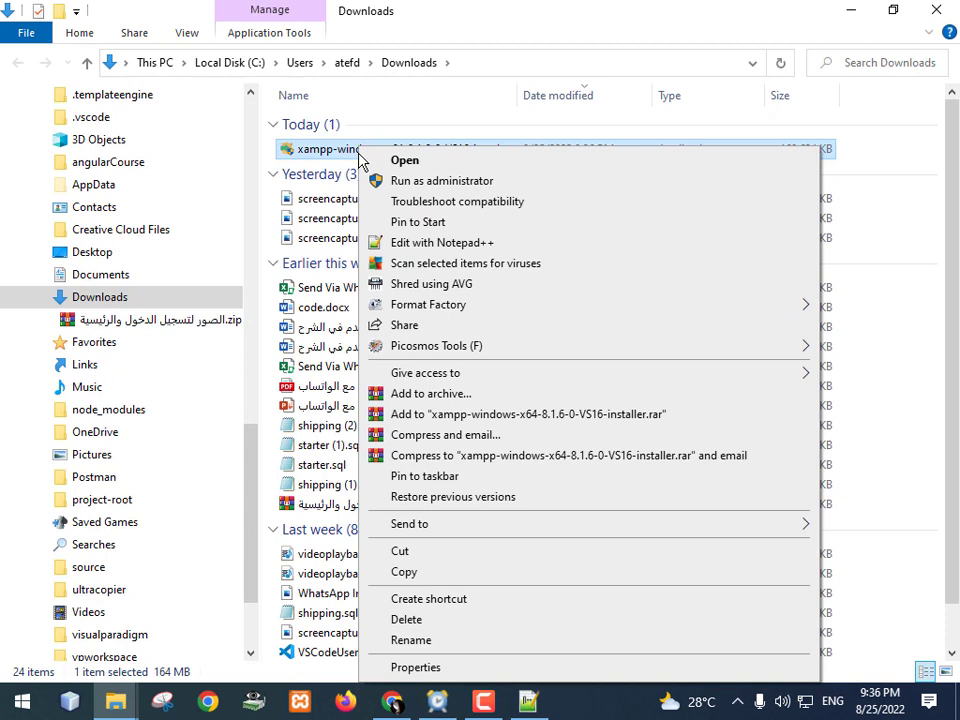
click(412, 195)
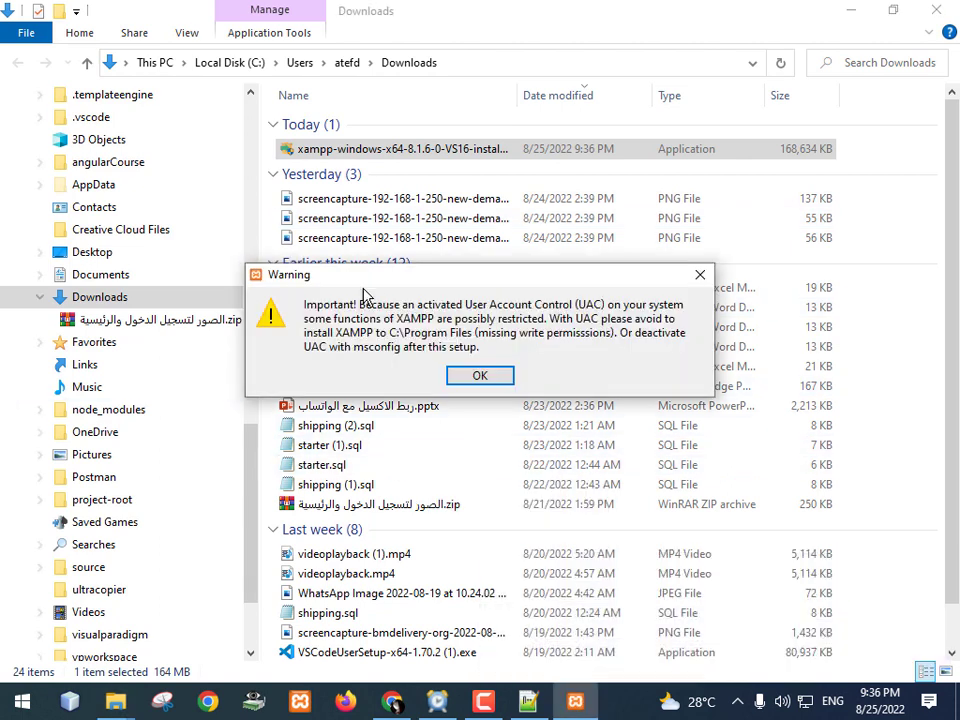
Step: Acknowledge the User Account Control warning and proceed through setup with all default components selected
drag(398, 280, 439, 194)
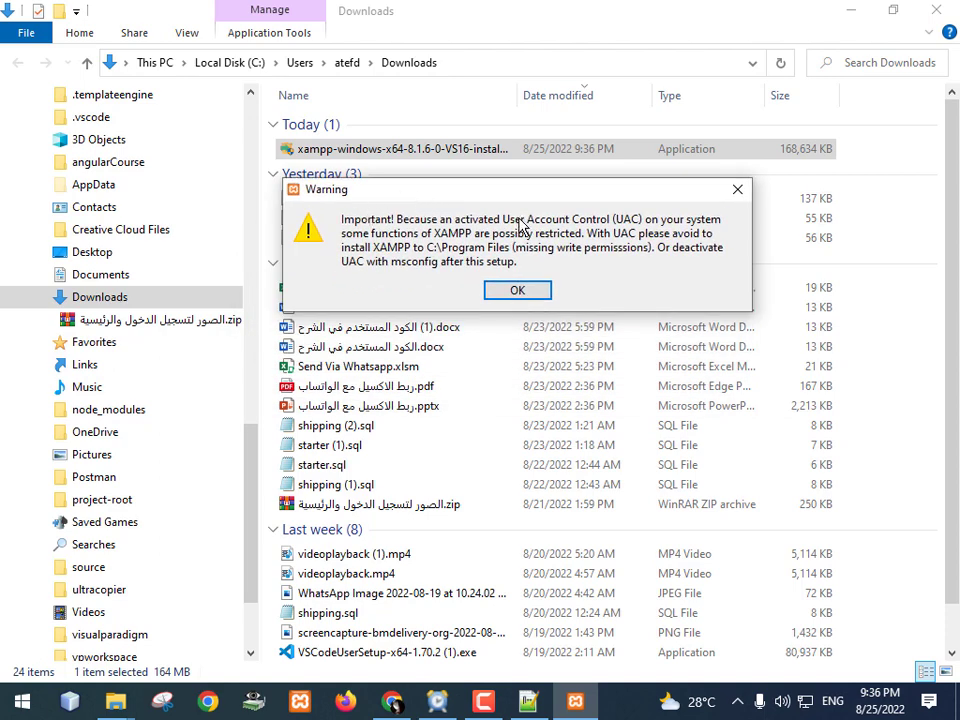
click(518, 291)
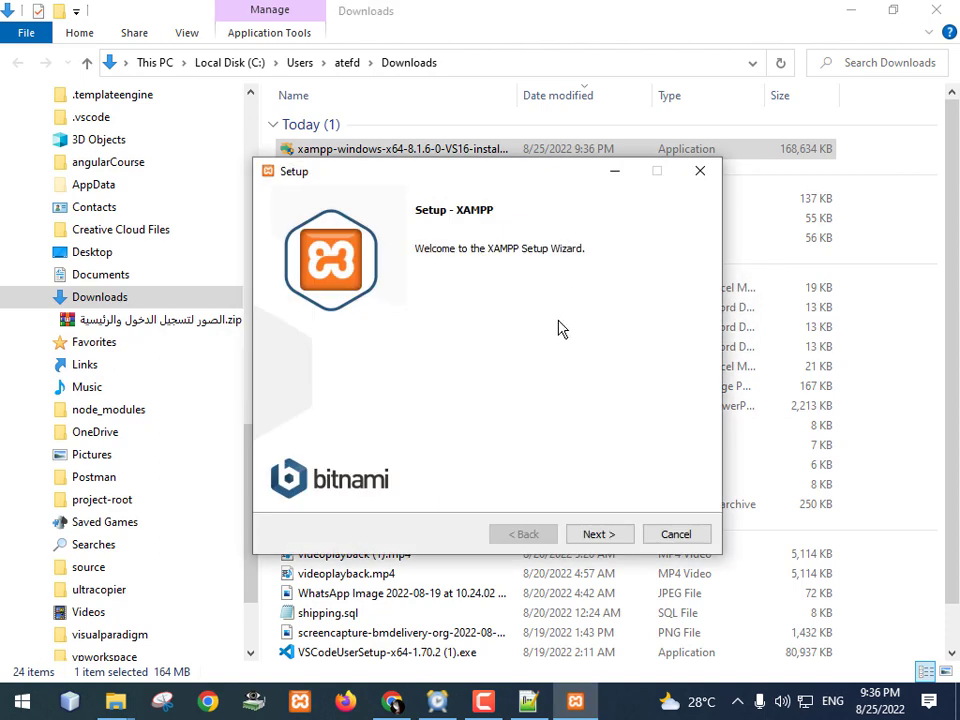
click(598, 536)
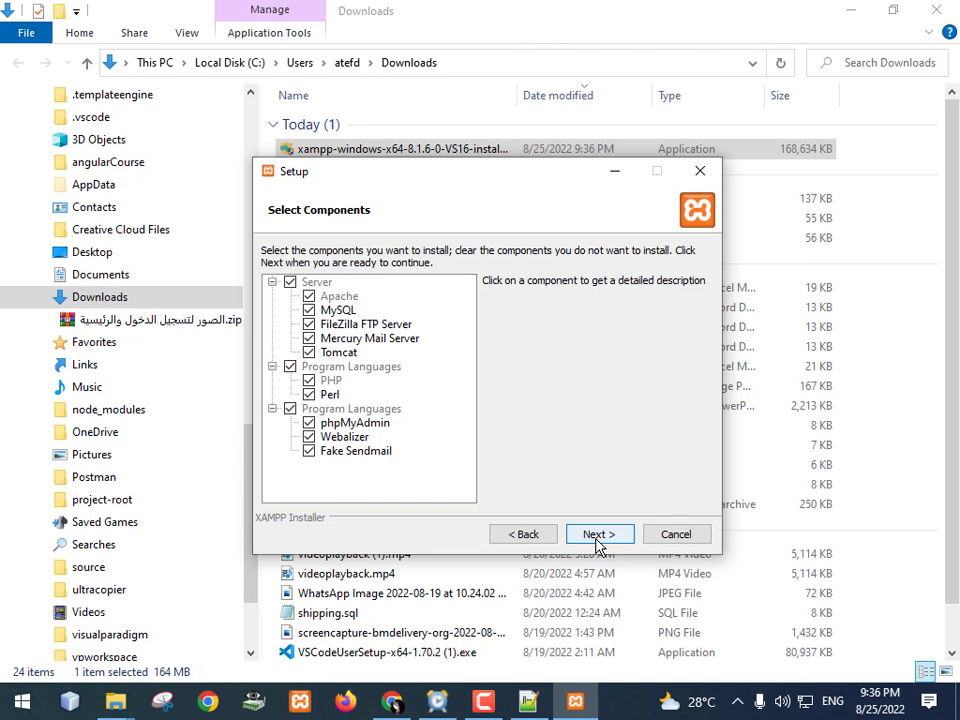
click(598, 536)
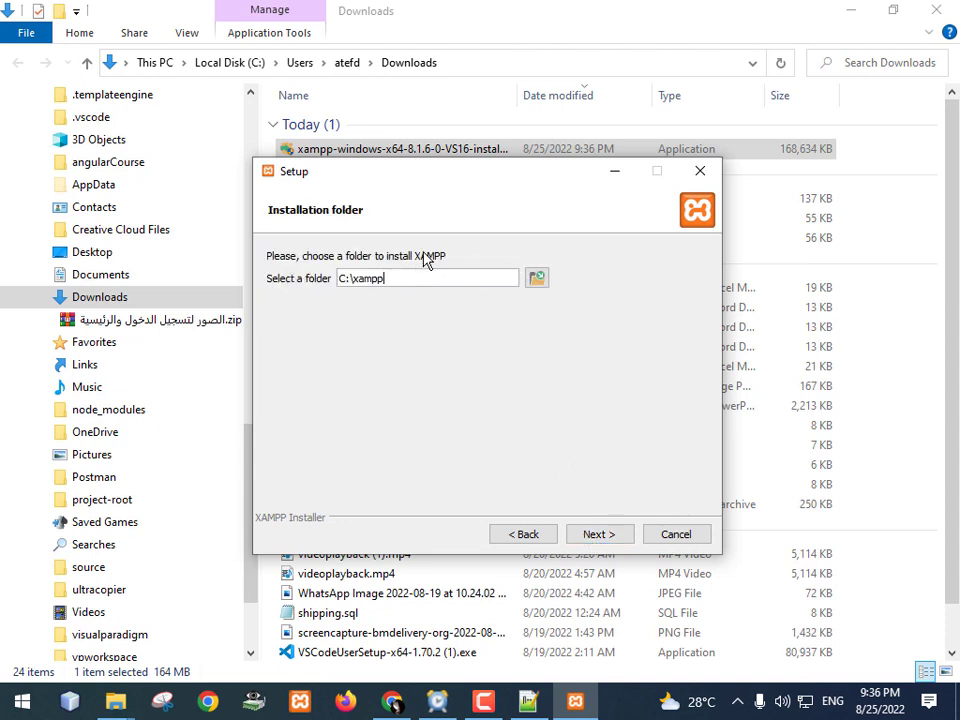
Step: Browse for the XAMPP installation folder and open the laravel 9 folder on Local Disk (E:)
click(537, 281)
double_click(591, 207)
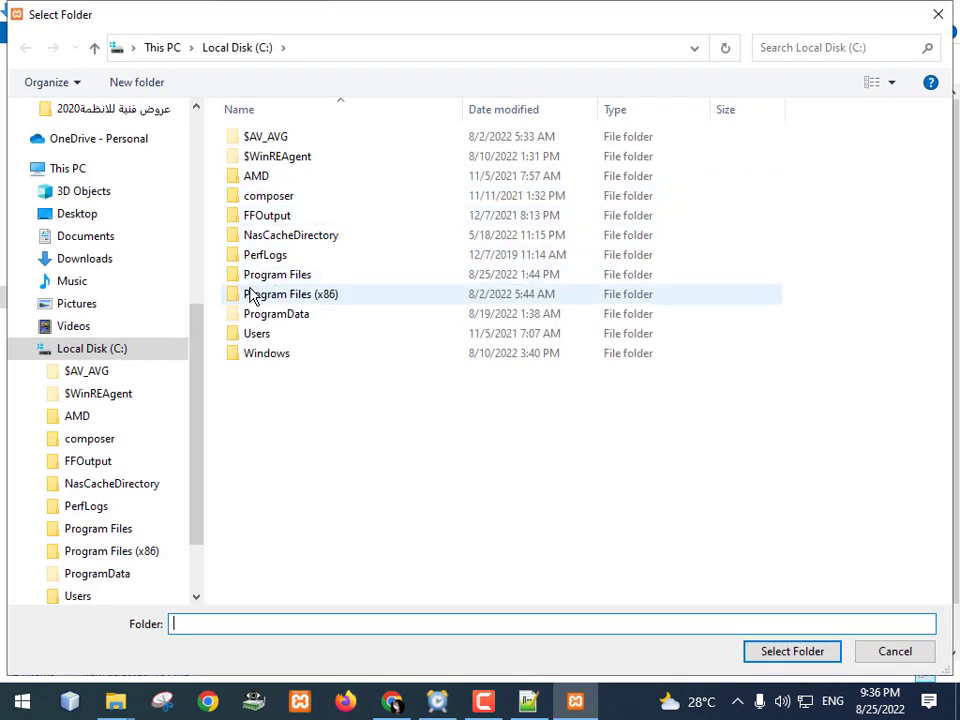
drag(200, 398, 199, 178)
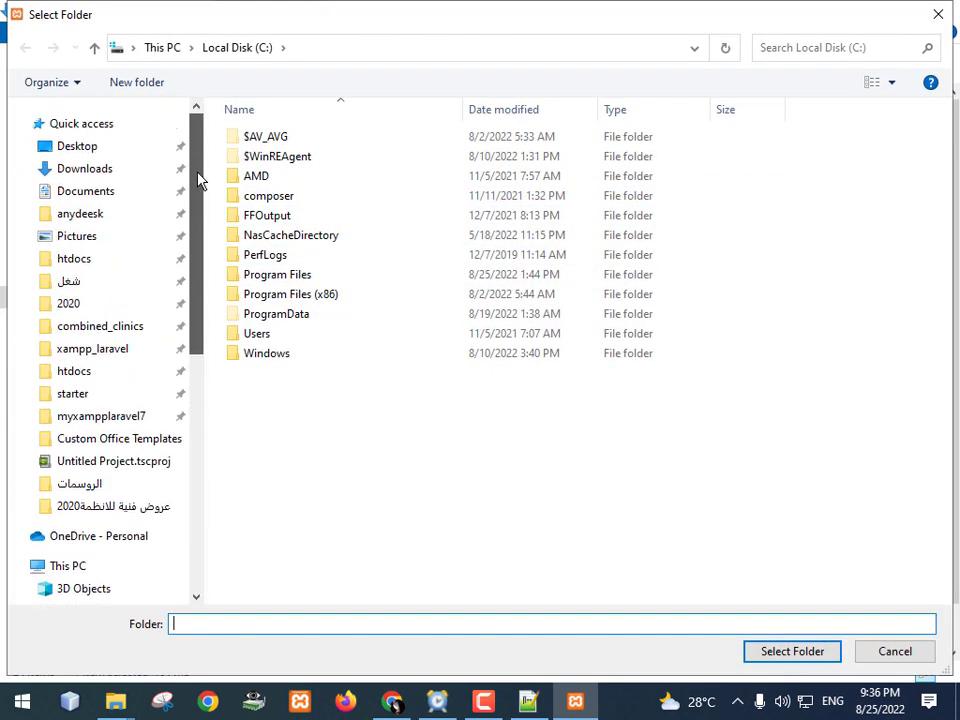
scroll(100, 548, down, 1)
scroll(100, 548, down, 4)
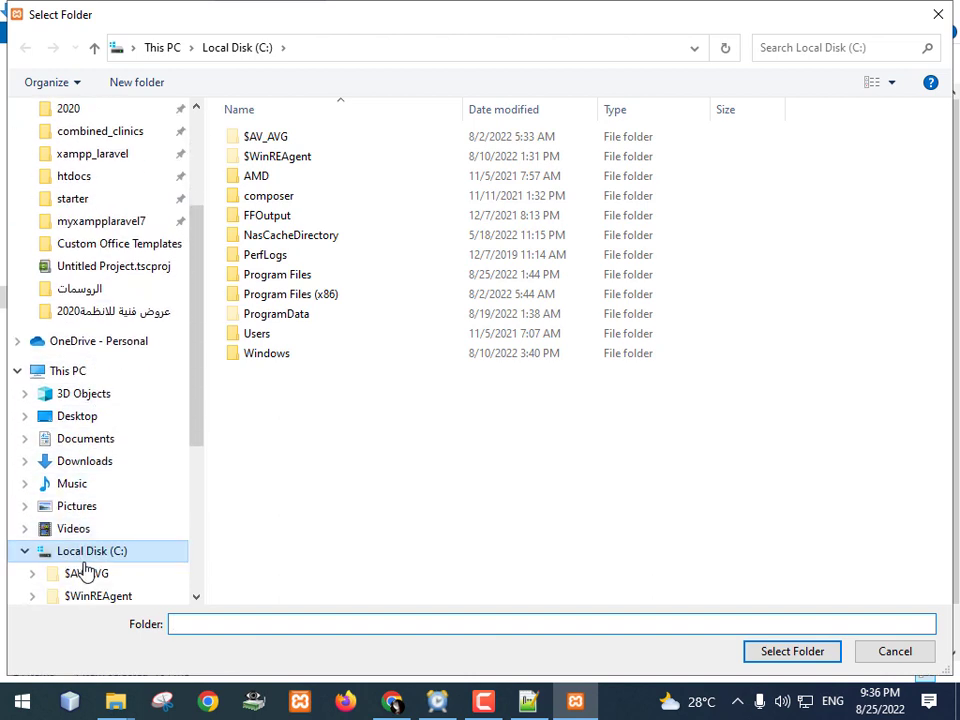
click(25, 438)
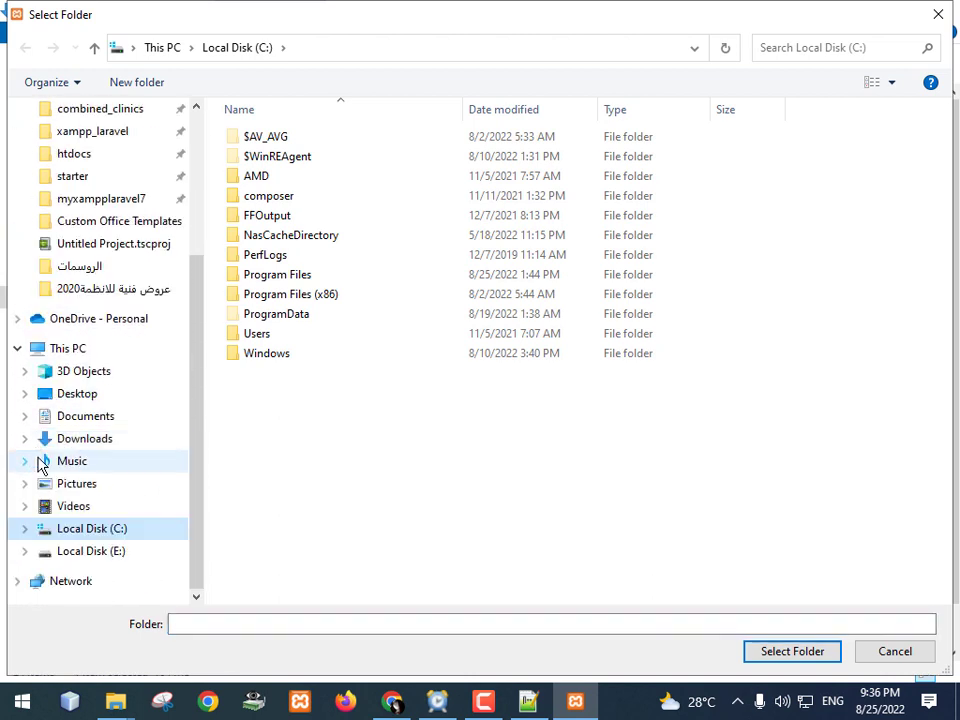
click(104, 555)
click(358, 535)
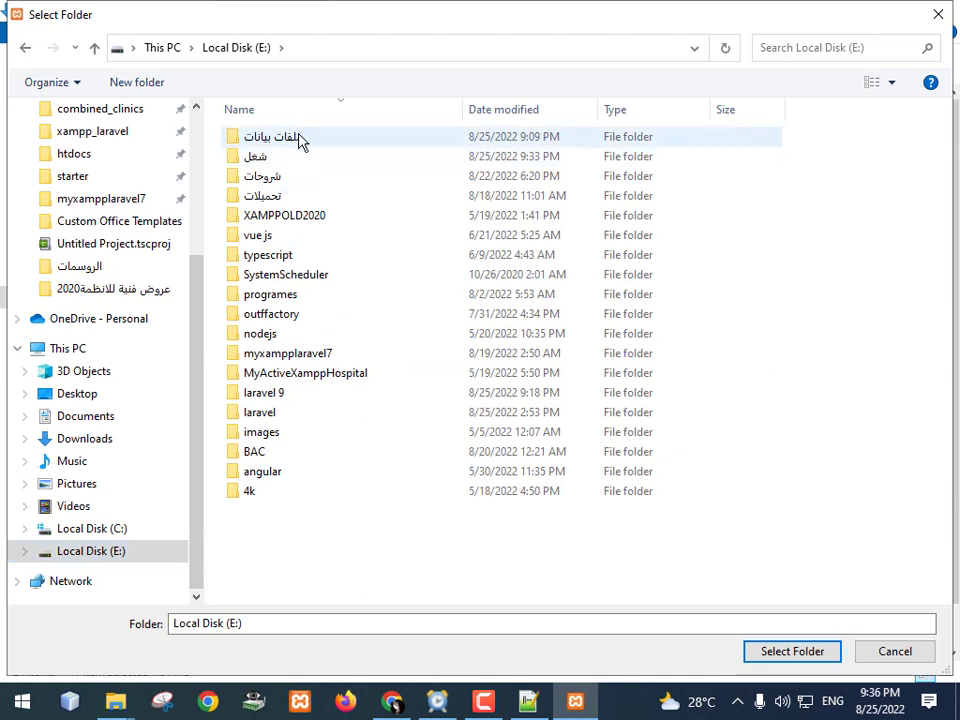
click(262, 396)
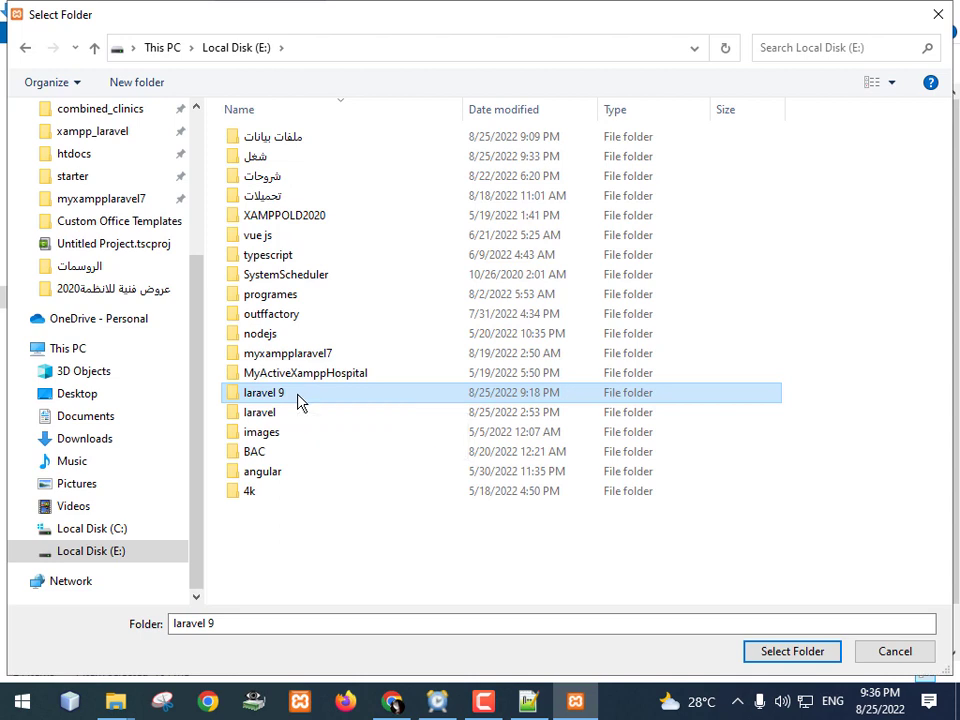
double_click(300, 400)
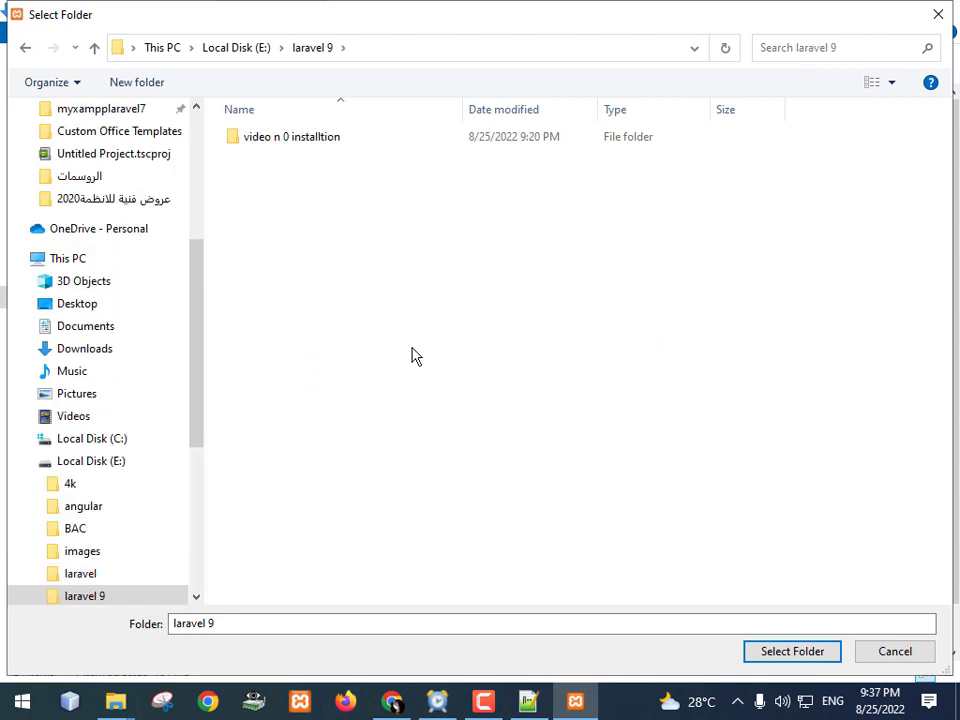
Step: Create a new folder named xampp inside laravel 9 and select it as the installation folder
right_click(347, 248)
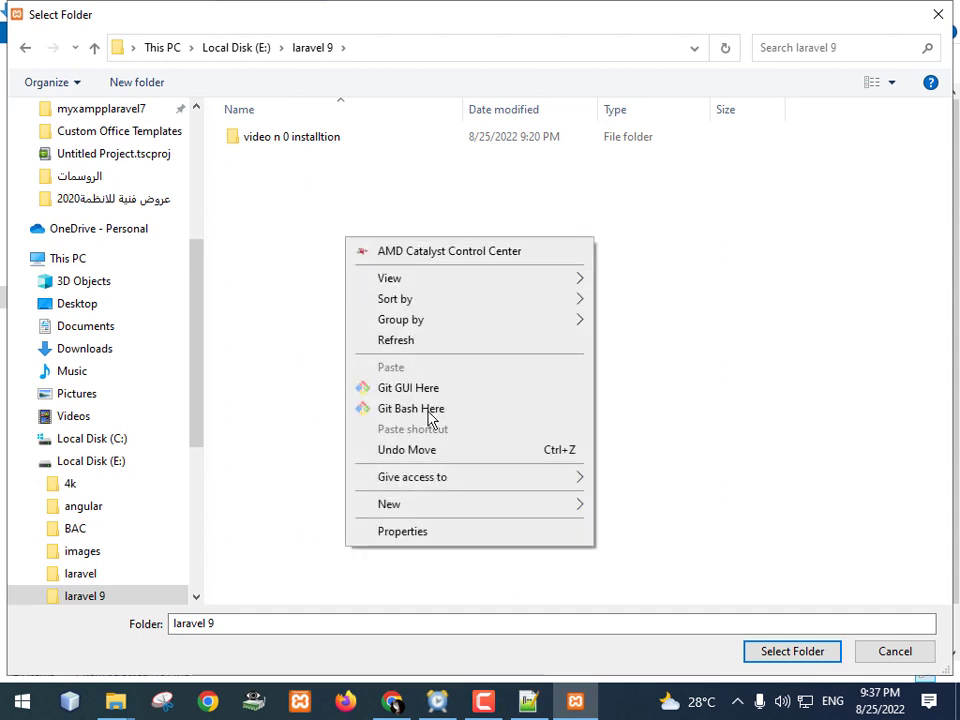
mouse_move(557, 506)
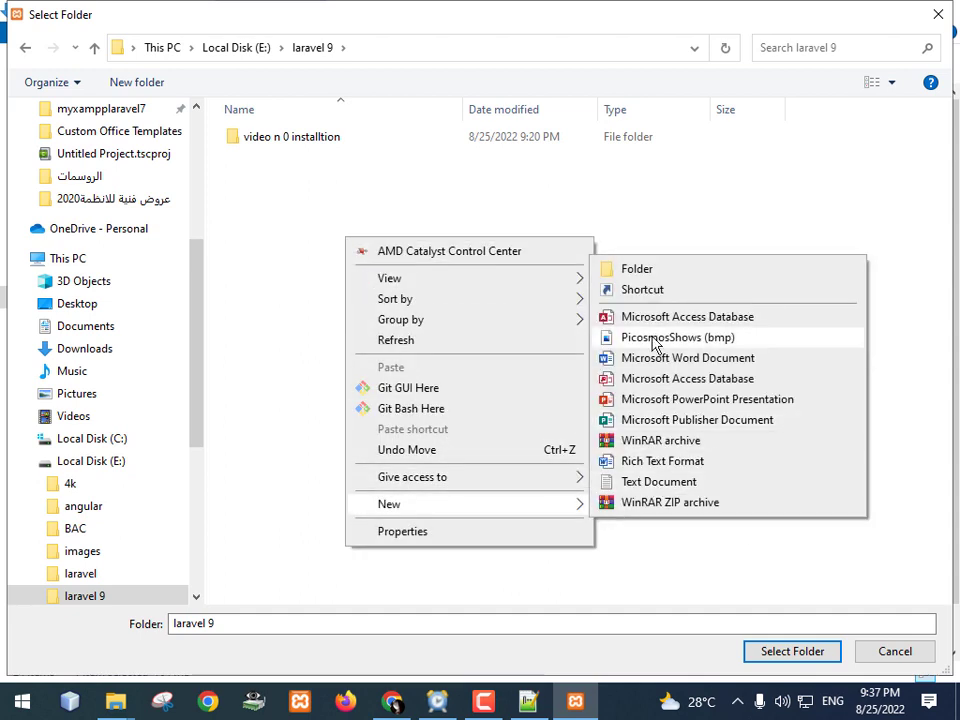
click(637, 270)
text(xampp)
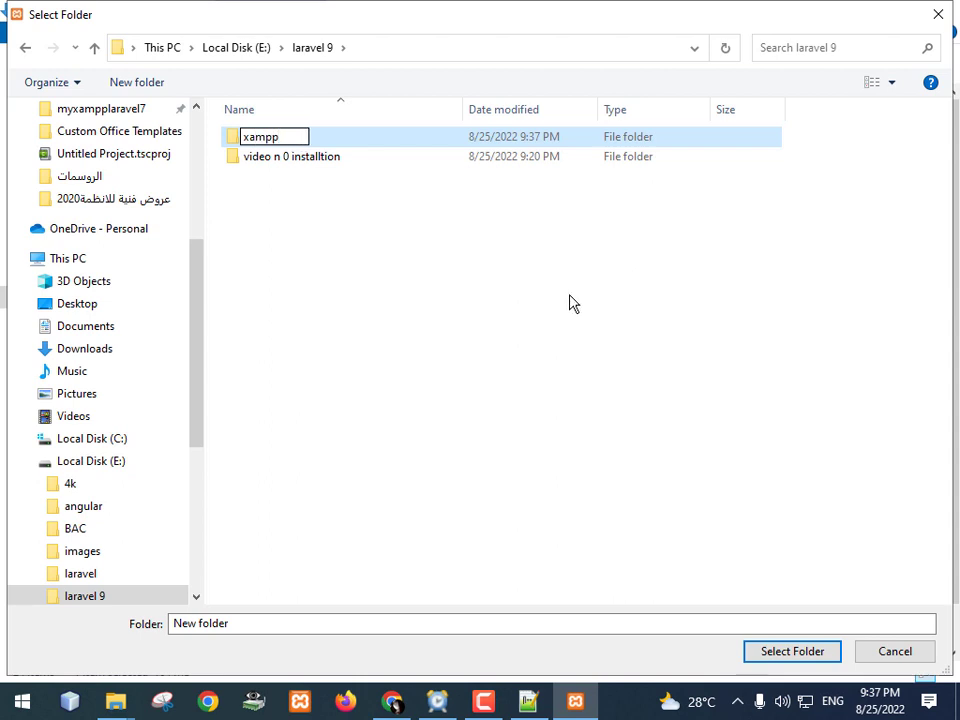
click(279, 178)
click(272, 160)
click(795, 655)
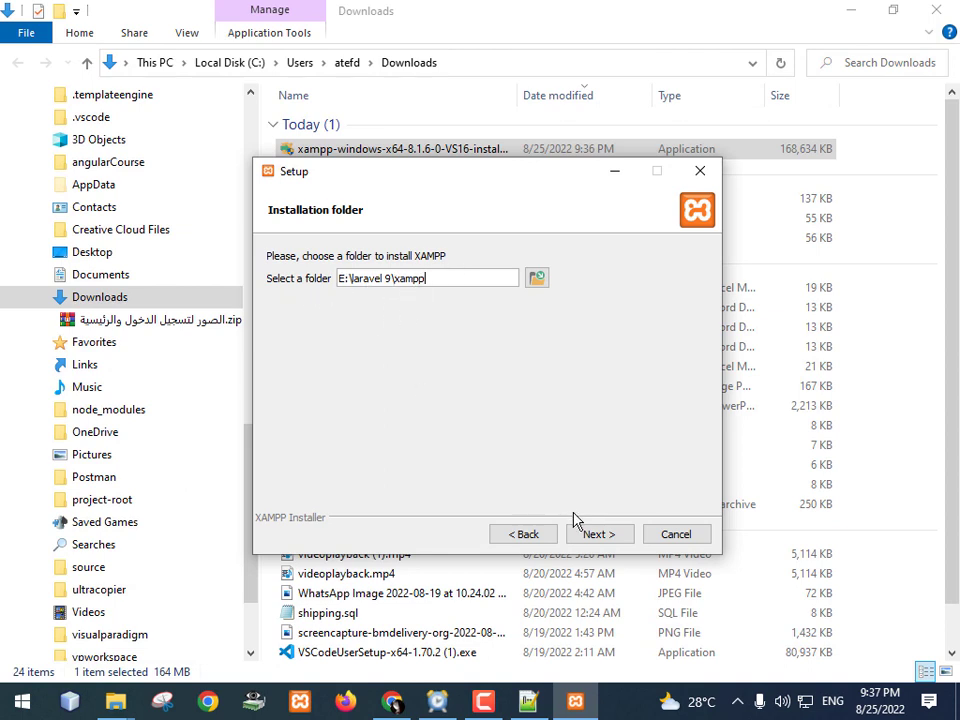
Step: Continue through the remaining setup pages, close the Bitnami web page that opens, and start the XAMPP installation
click(594, 535)
click(594, 535)
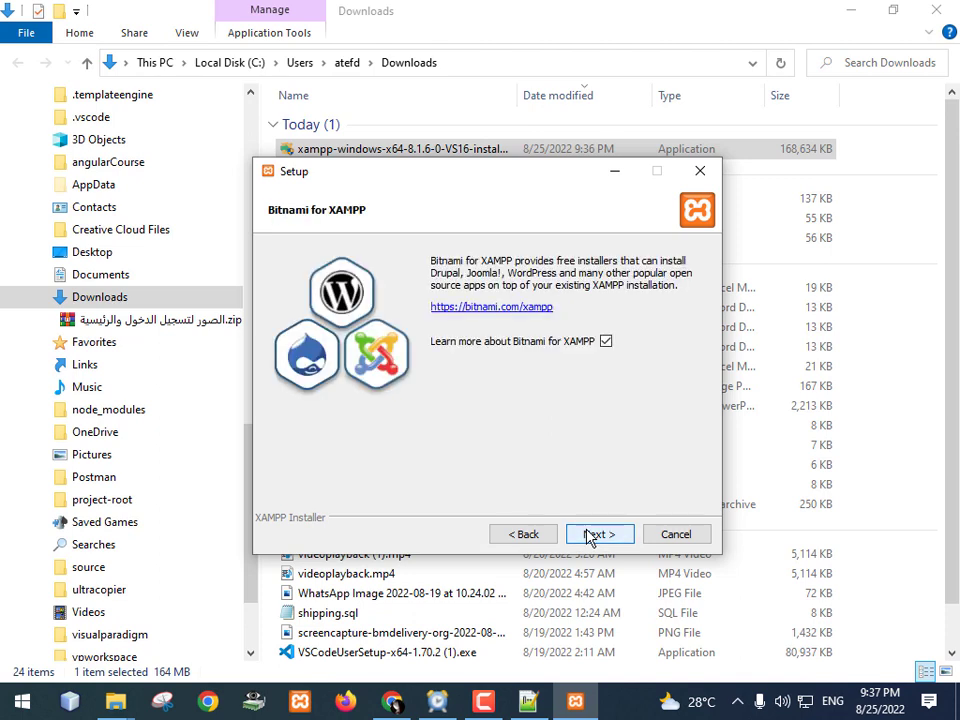
click(594, 535)
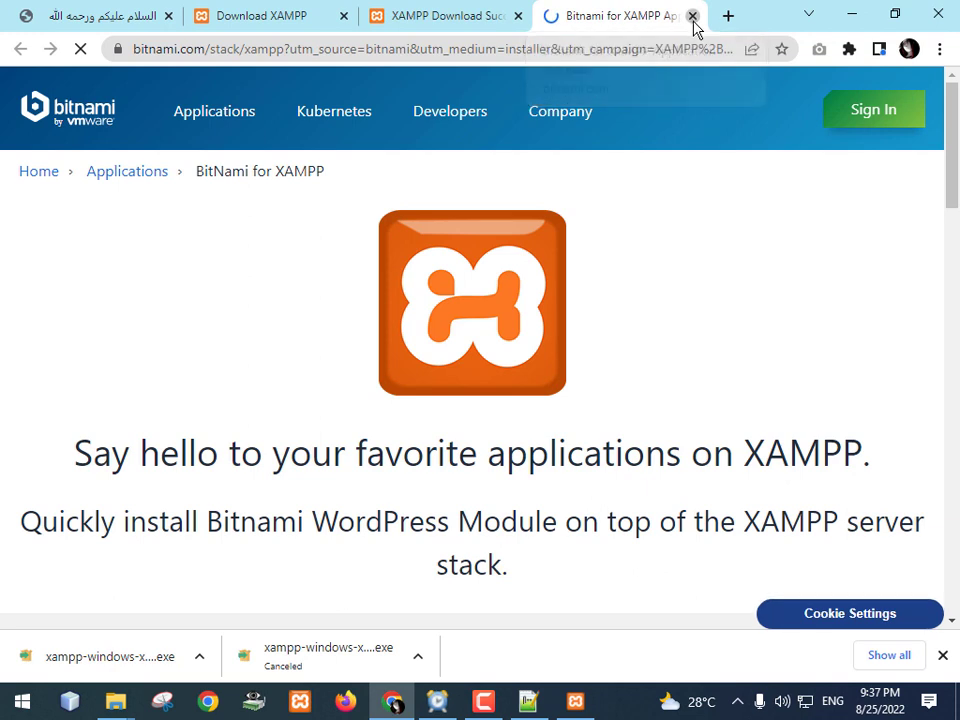
click(692, 17)
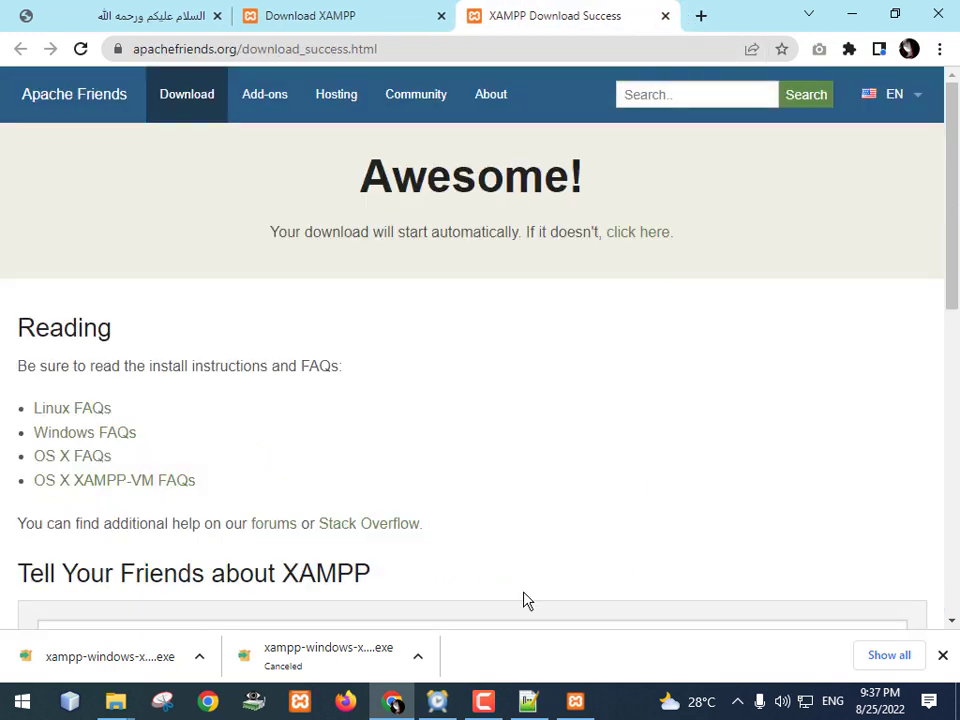
click(575, 697)
click(597, 535)
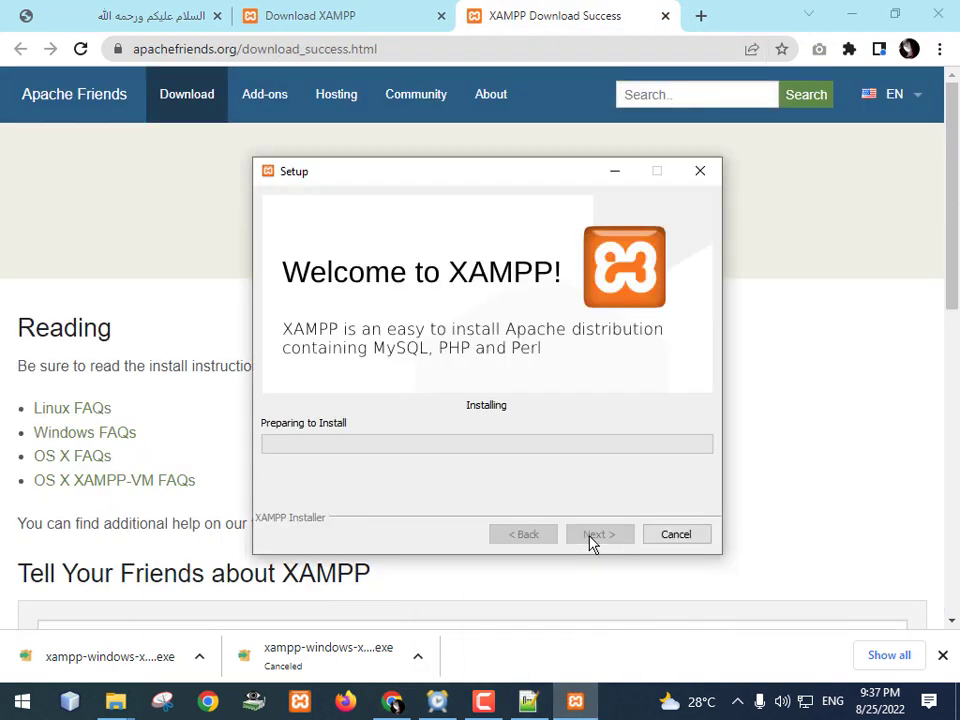
Step: Wait for the XAMPP installation and finish the setup wizard with the option to start the Control Panel enabled
drag(497, 170, 510, 88)
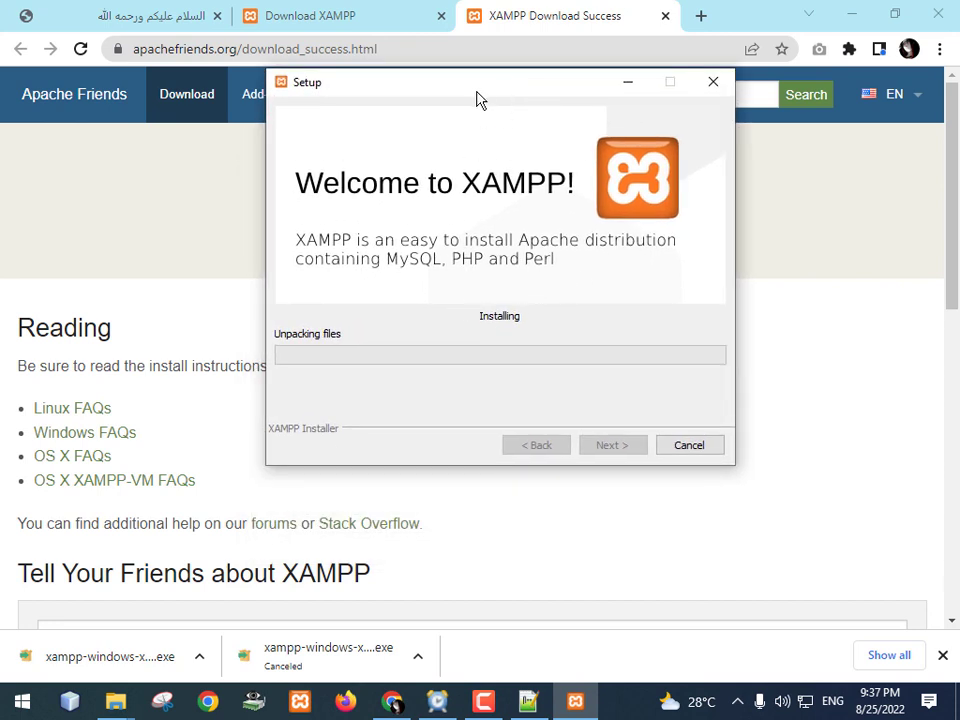
drag(478, 101, 484, 93)
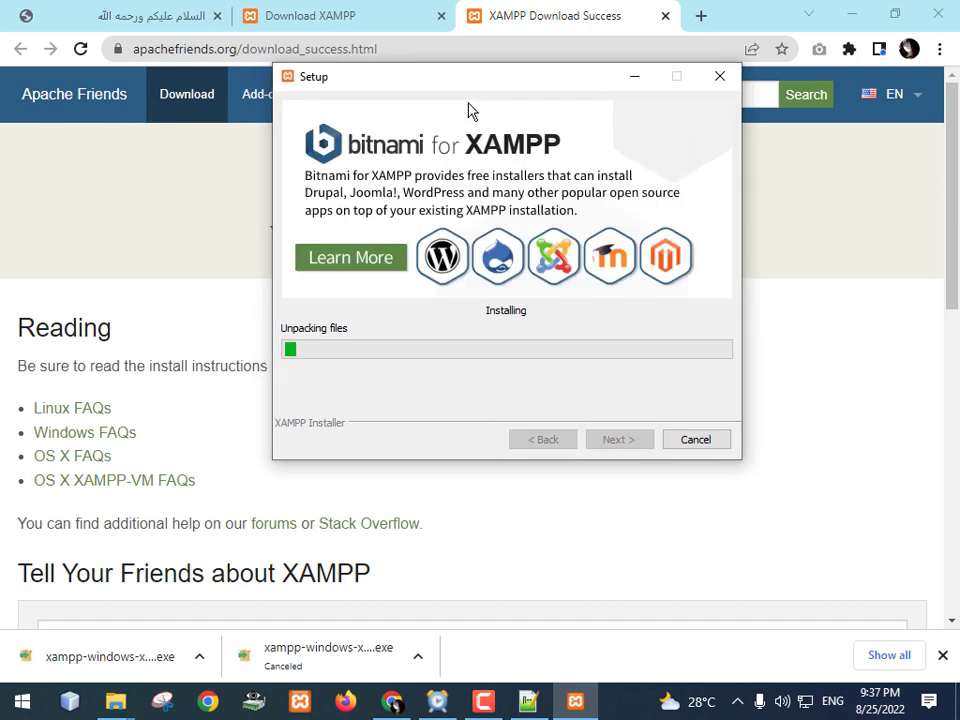
drag(472, 91, 471, 133)
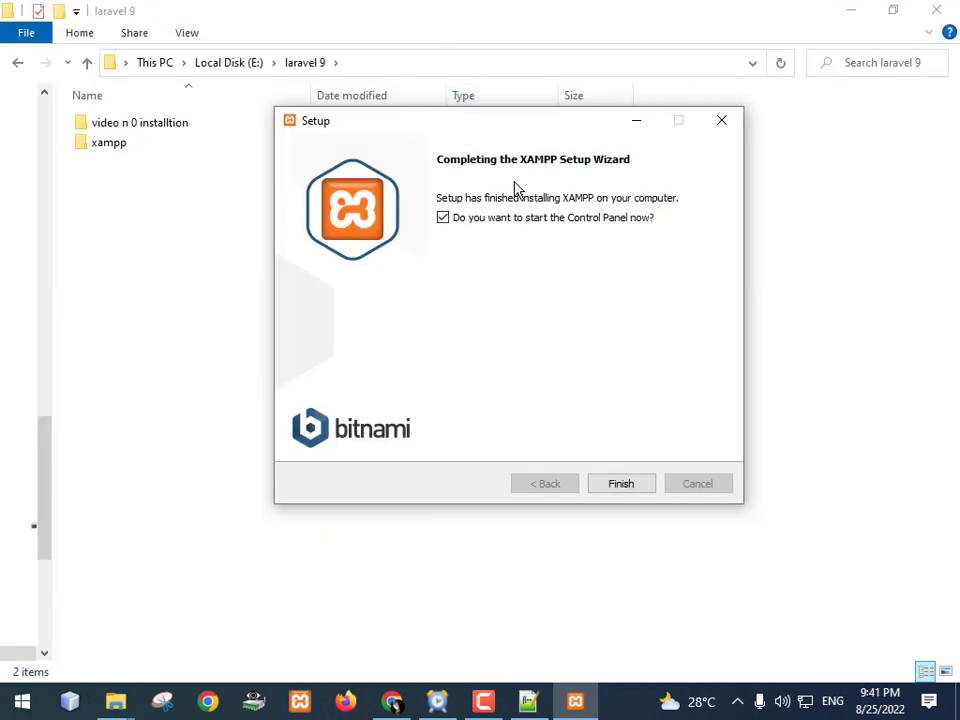
click(605, 488)
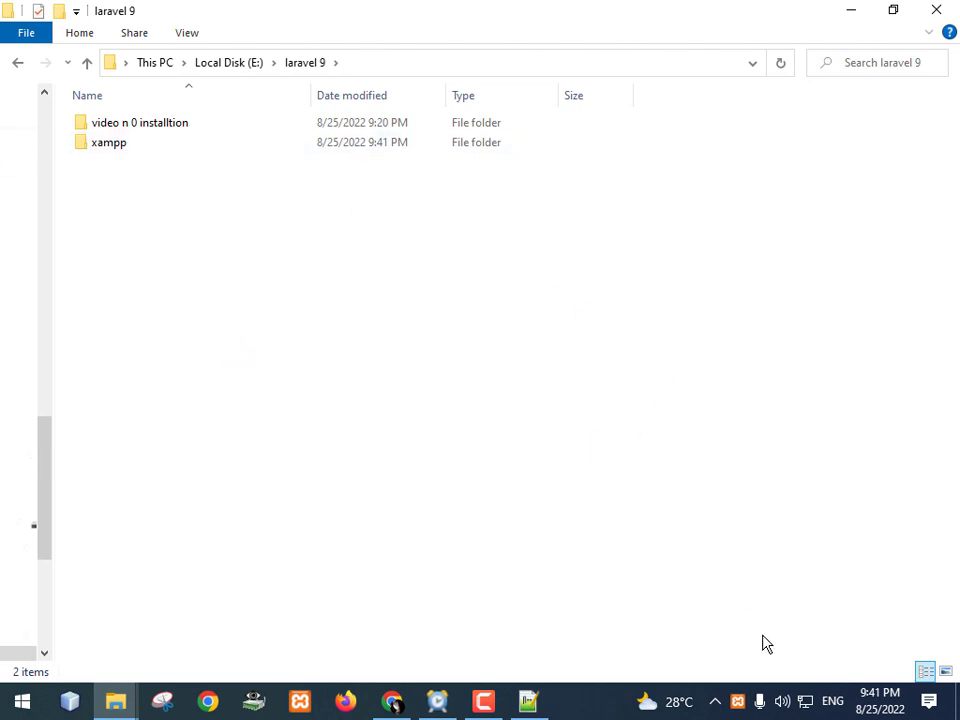
Step: Open the installed xampp folder inside laravel 9 and find xampp-control.exe in it
click(738, 703)
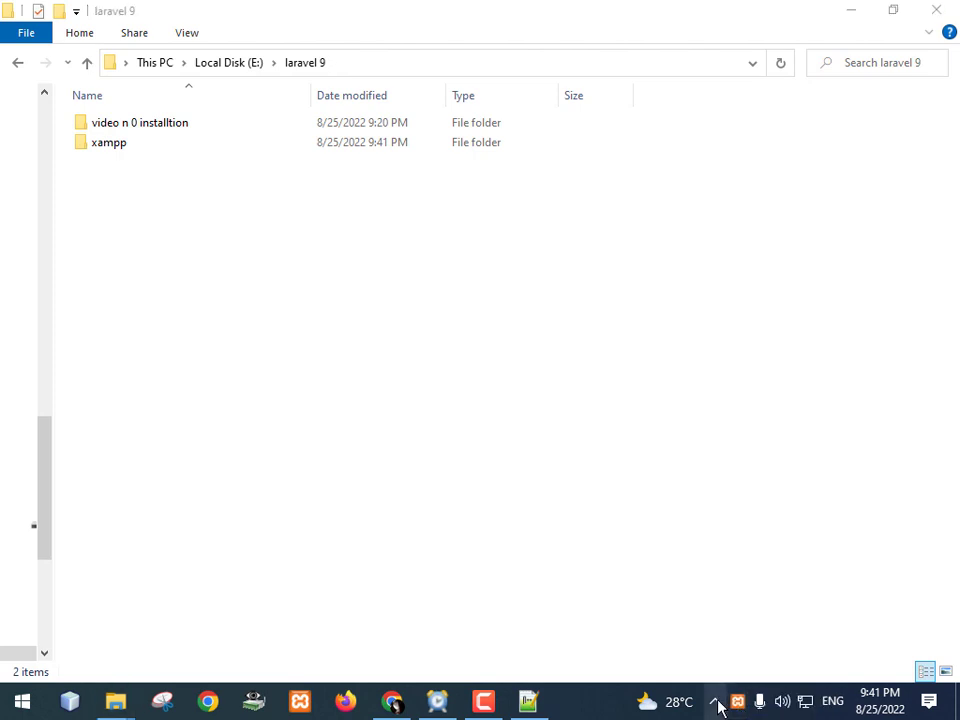
click(58, 250)
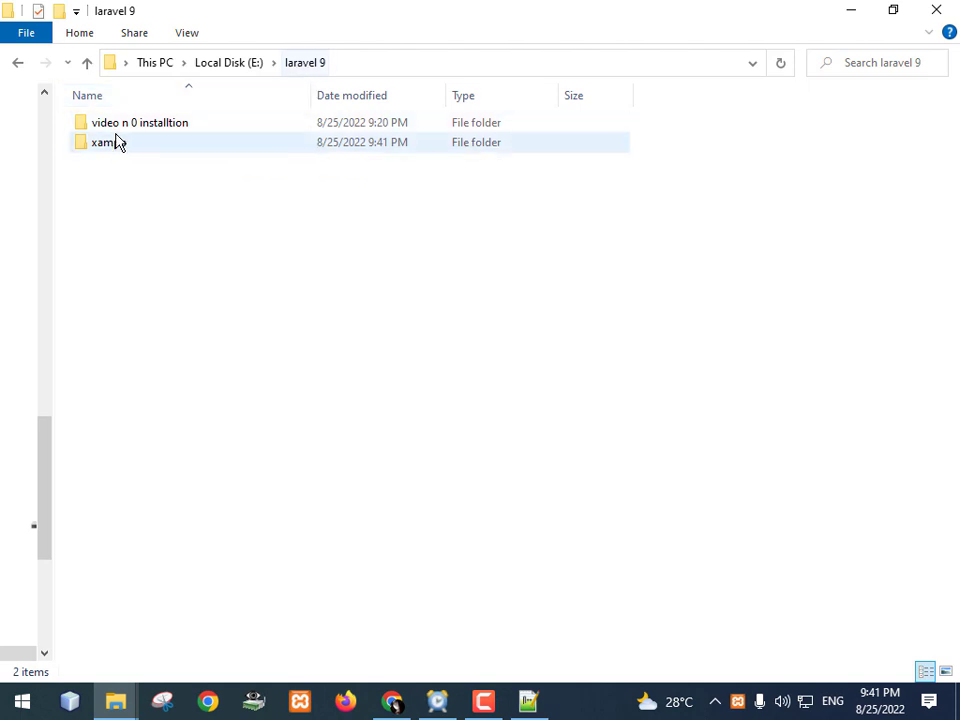
mouse_move(116, 144)
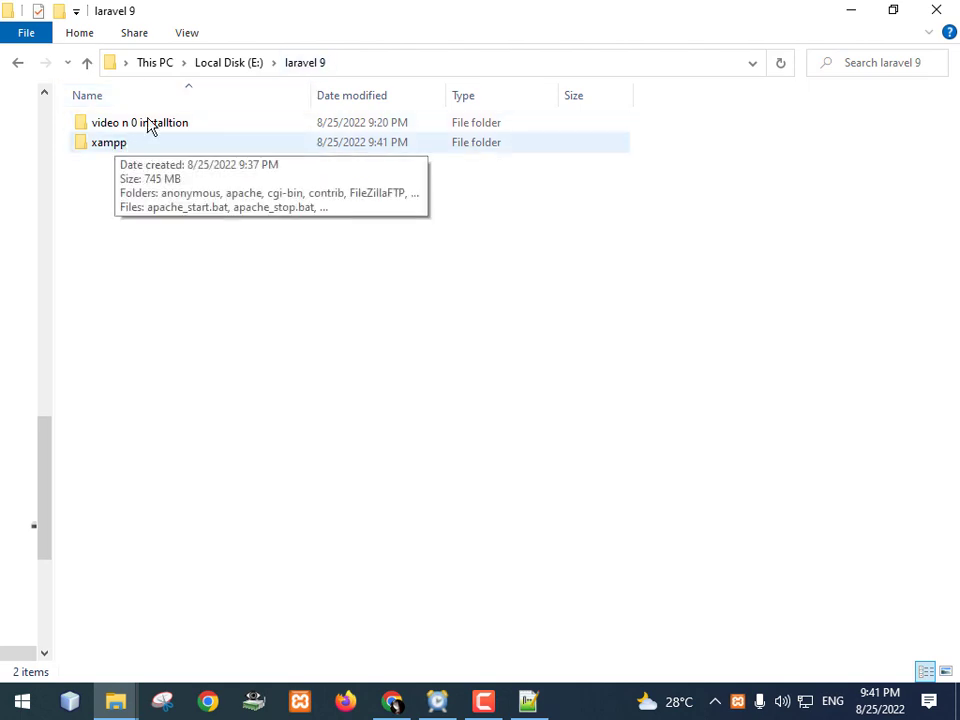
double_click(98, 147)
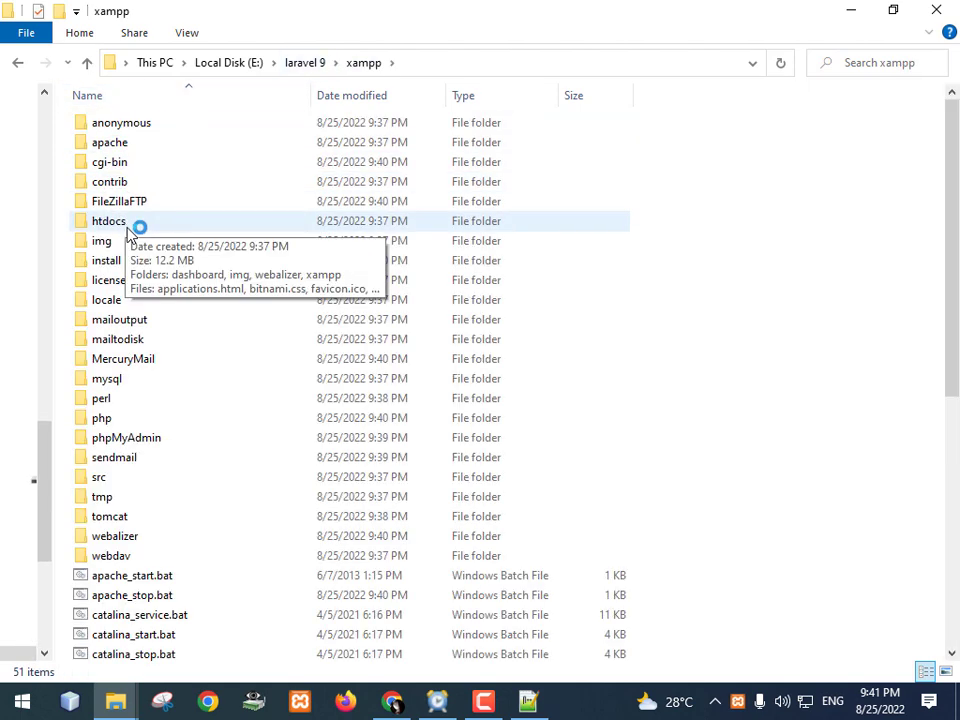
scroll(175, 340, down, 7)
scroll(183, 370, down, 1)
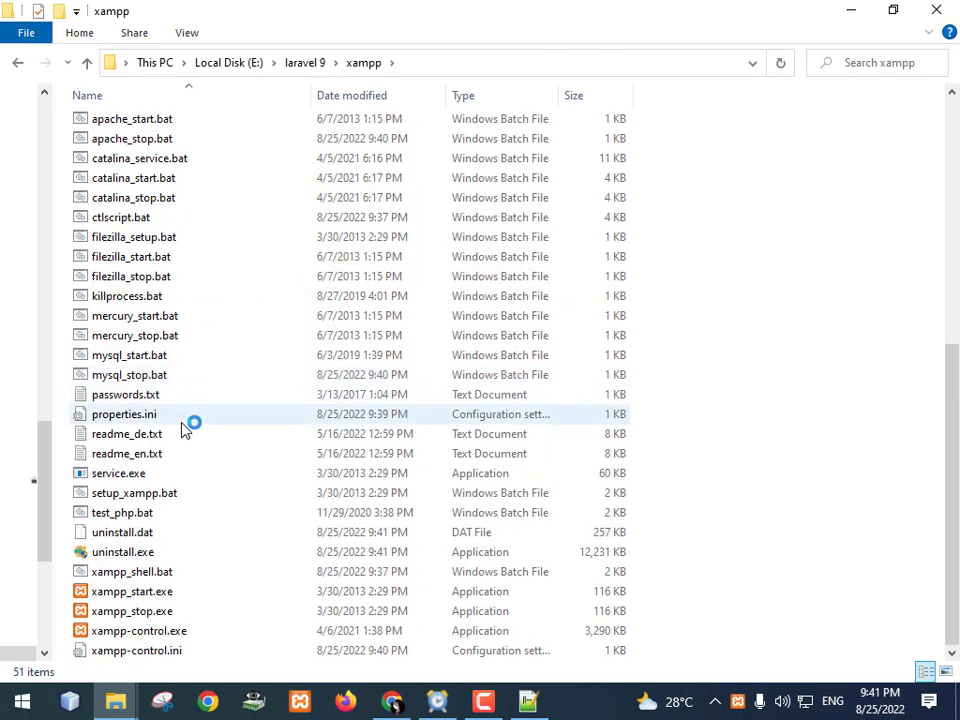
double_click(150, 632)
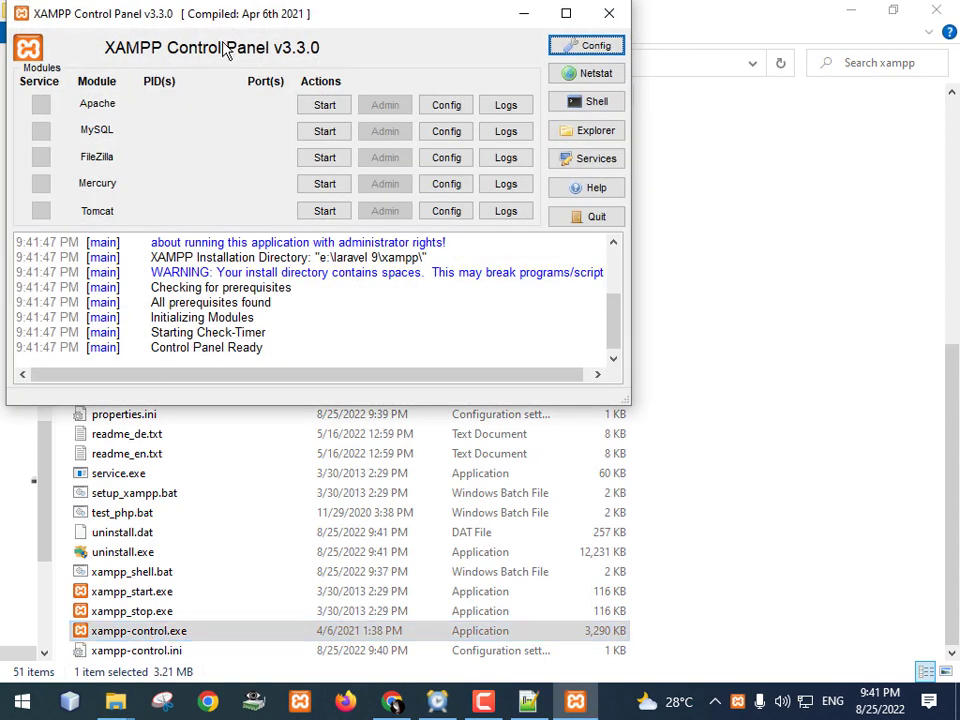
drag(261, 26, 401, 39)
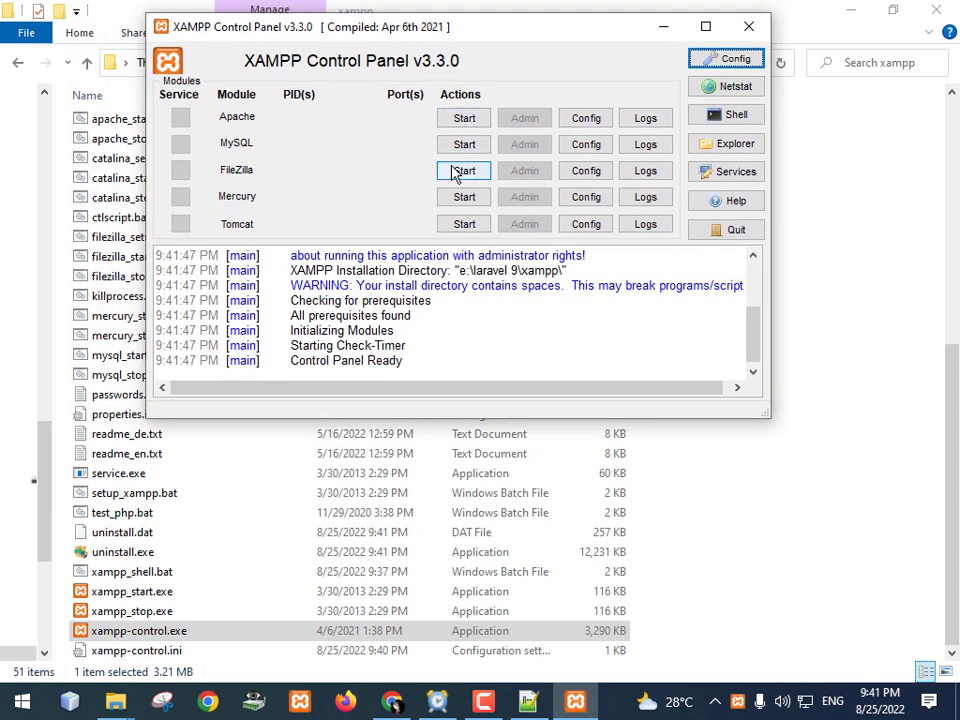
click(748, 26)
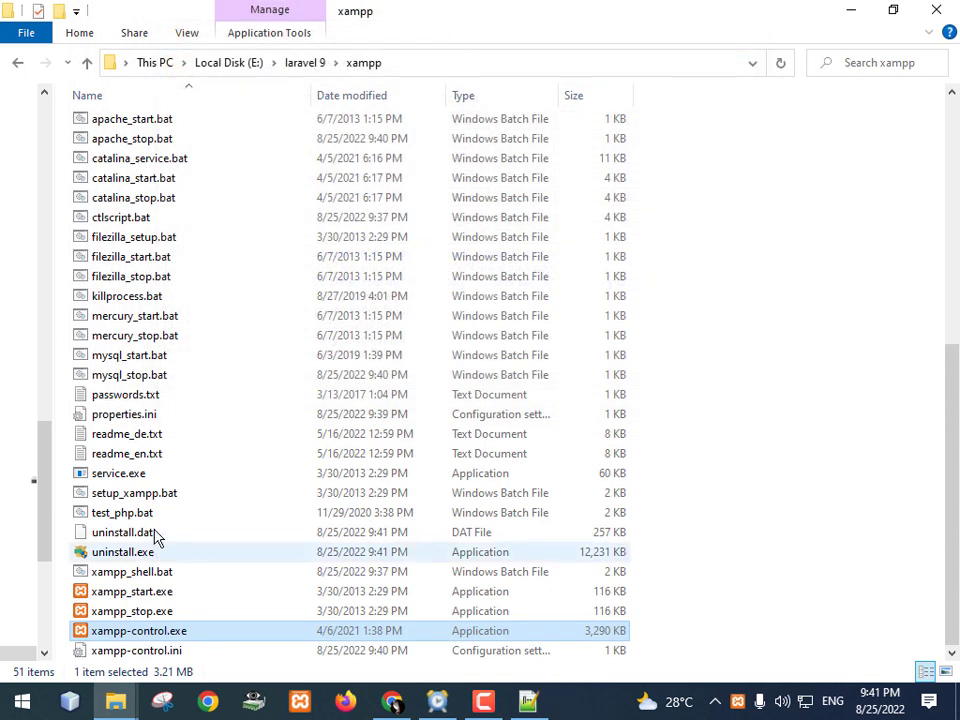
Step: Run xampp-control.exe as administrator and move the XAMPP Control Panel window clear of the screen corner
right_click(124, 632)
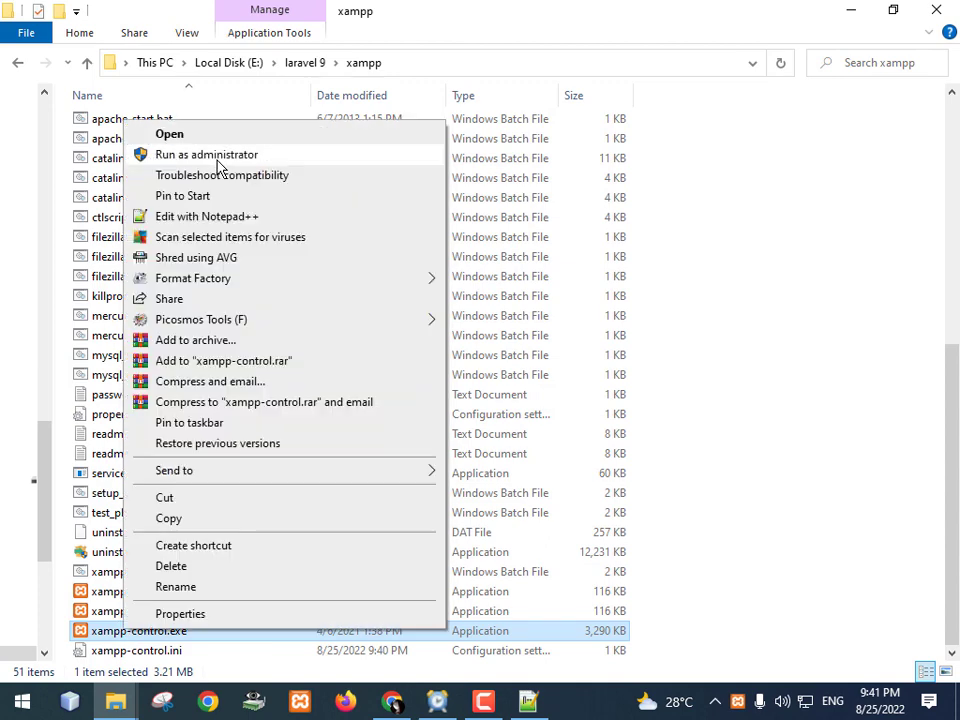
click(206, 155)
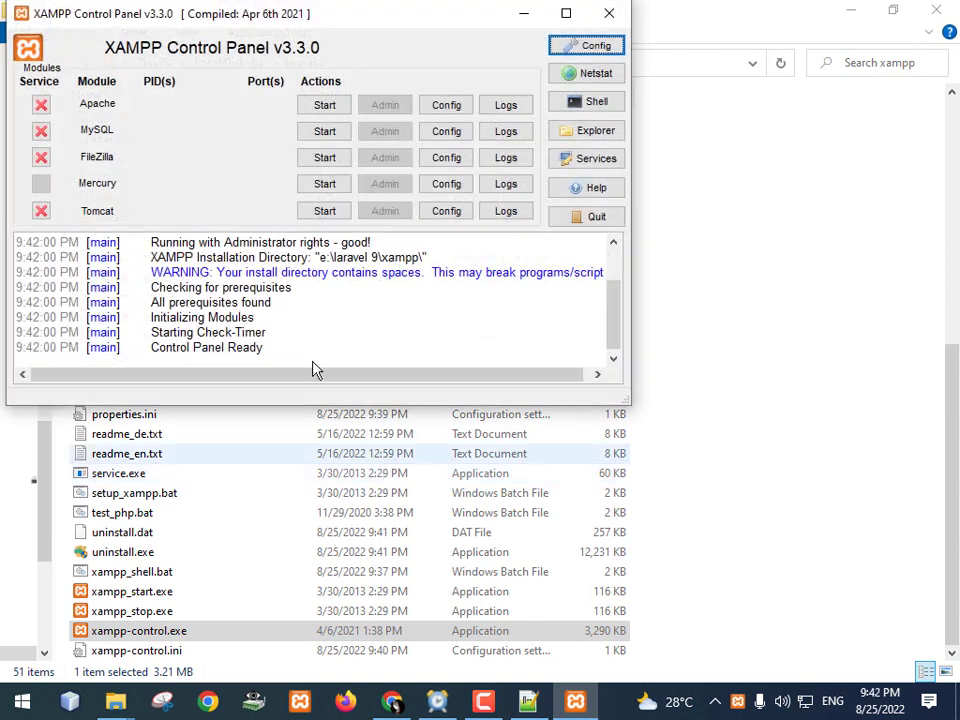
drag(282, 22, 465, 38)
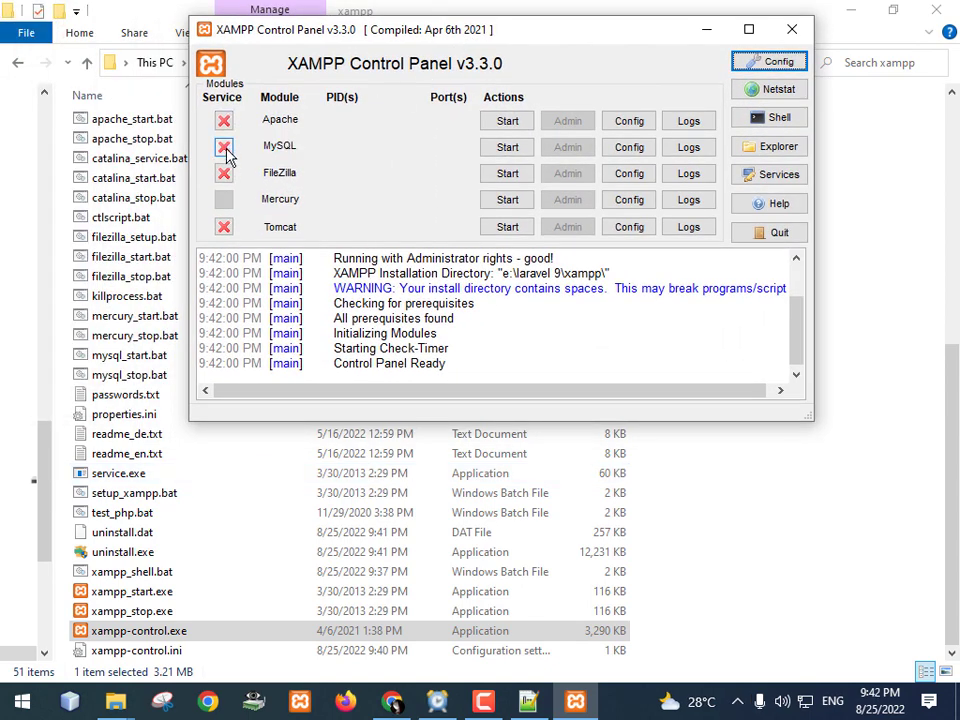
drag(340, 37, 372, 40)
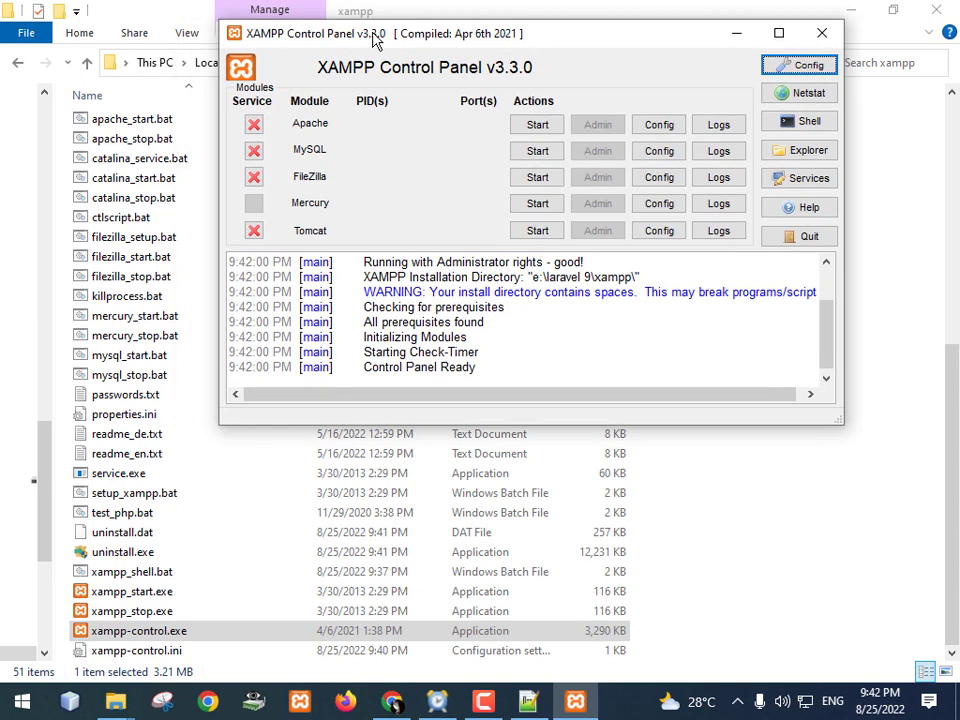
drag(472, 38, 360, 41)
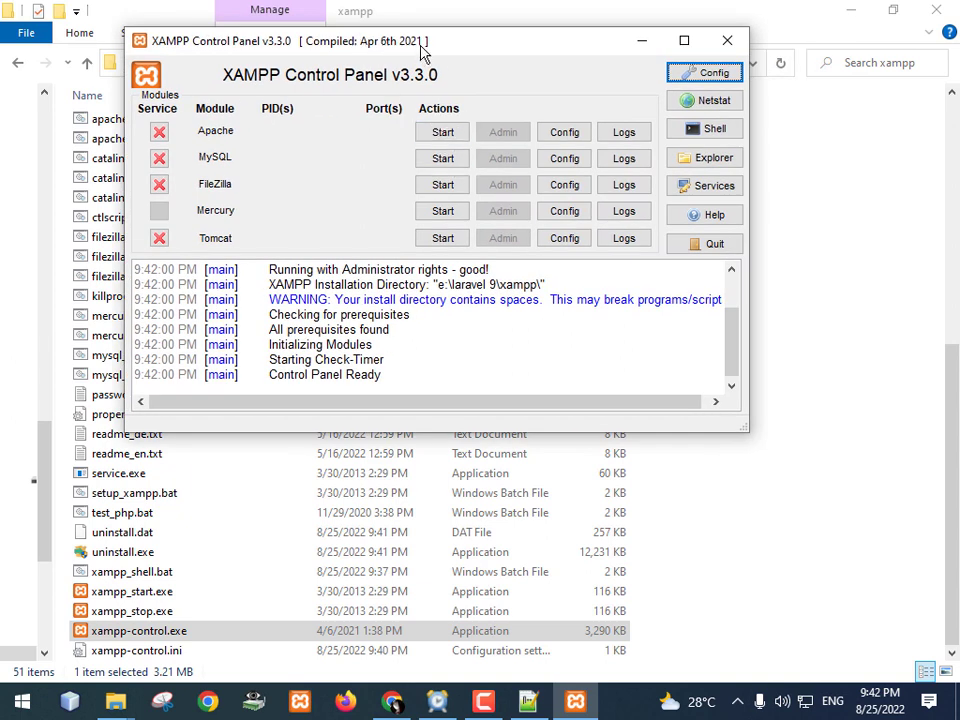
drag(424, 52, 452, 45)
Step: Install Apache as a Windows service and allow Apache HTTP Server through the firewall on public networks
click(186, 124)
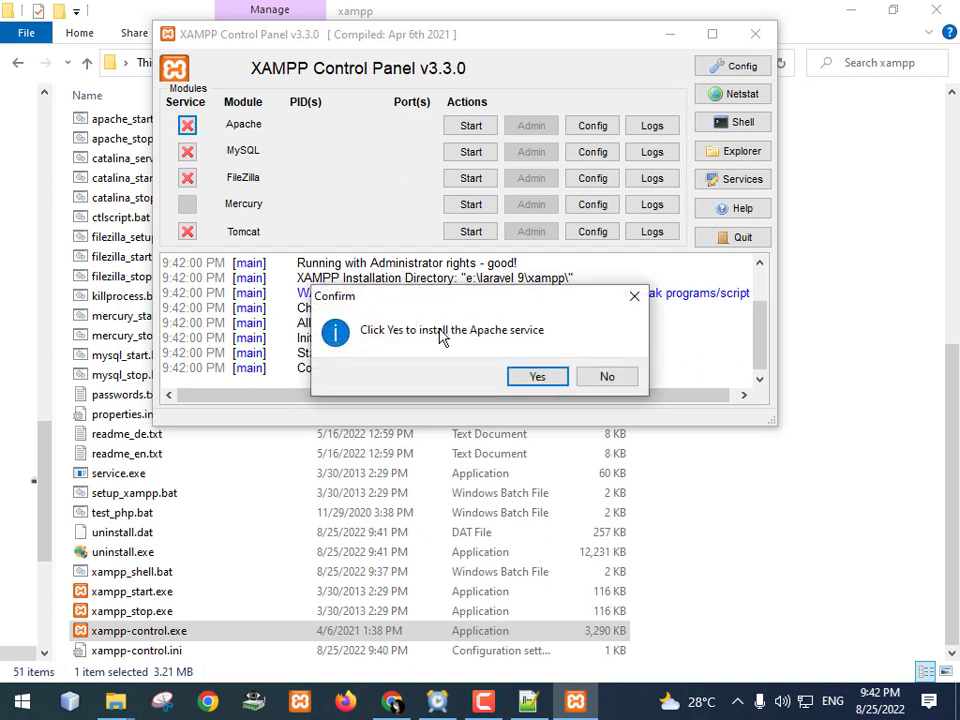
click(519, 381)
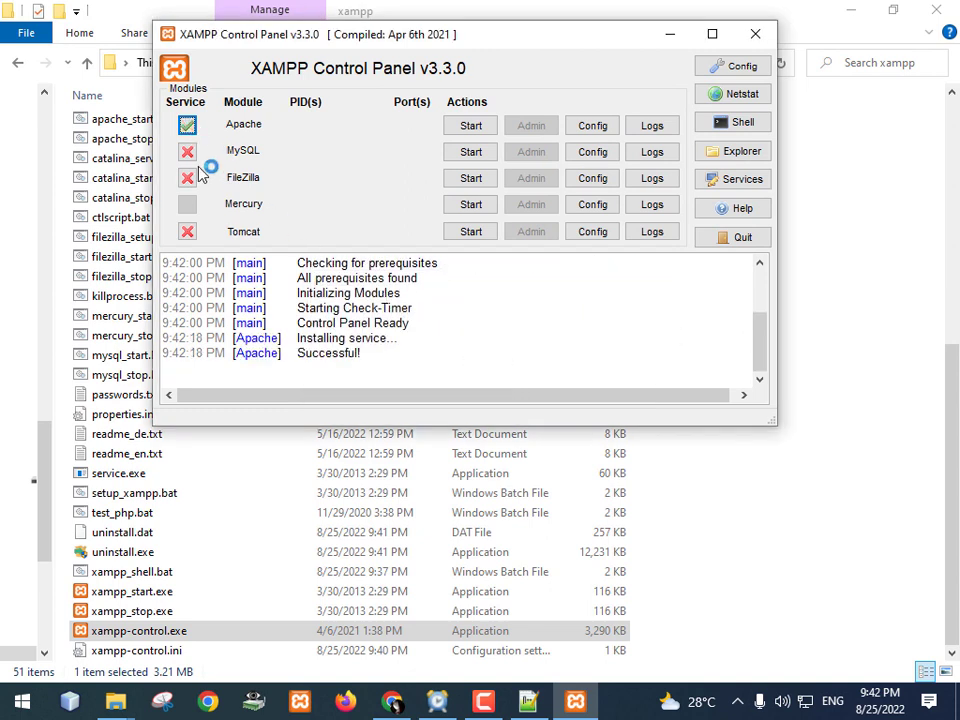
click(467, 208)
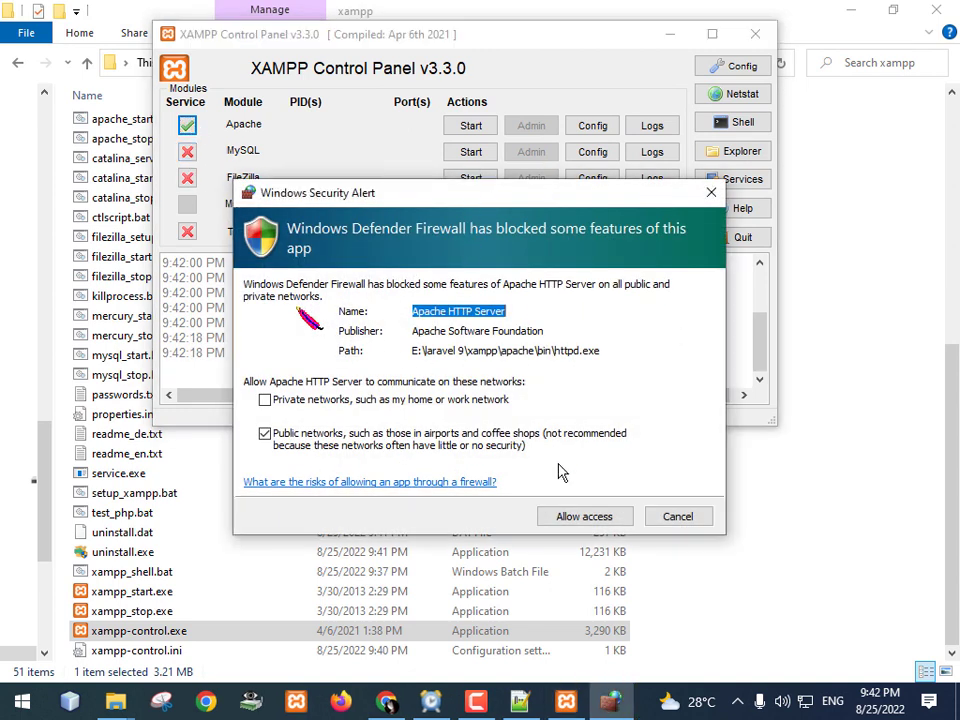
click(590, 518)
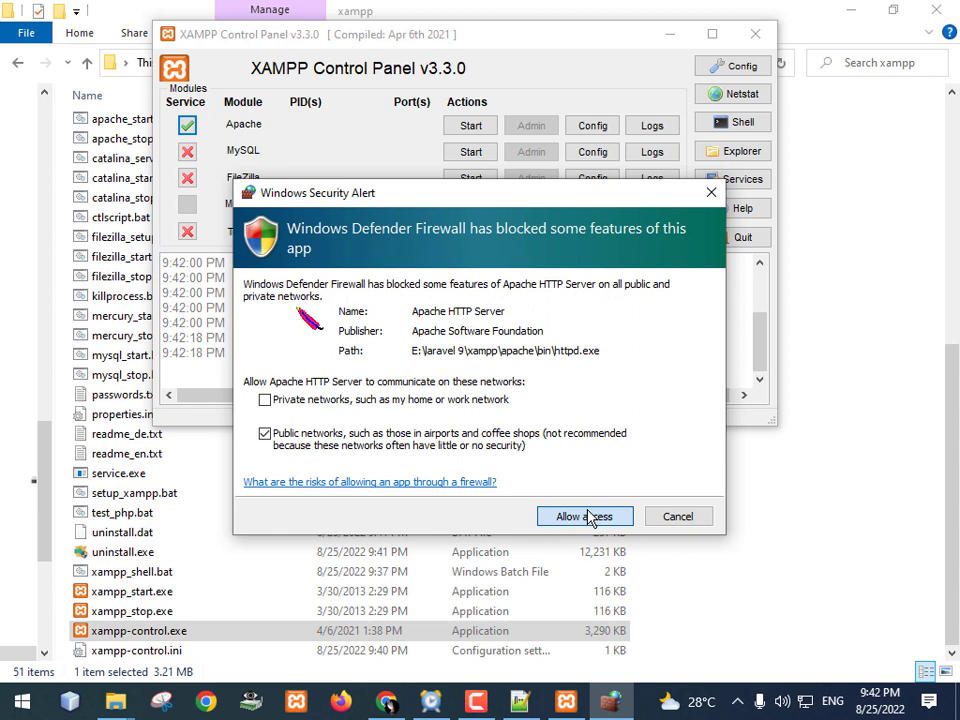
Step: Install MySQL as a Windows service from the XAMPP Control Panel
click(187, 152)
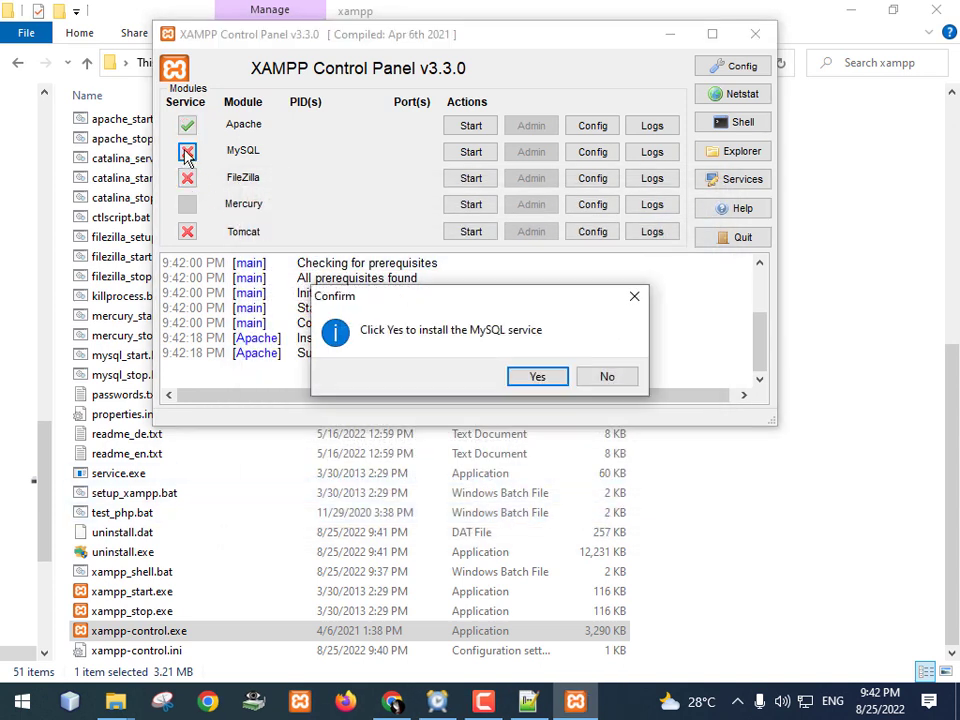
click(532, 378)
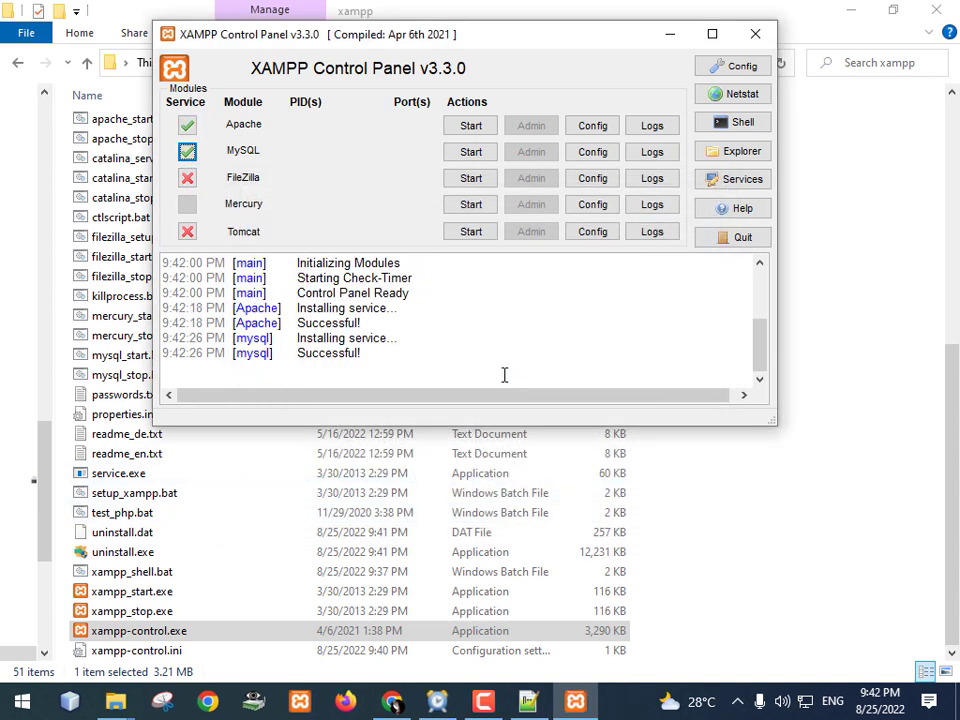
drag(415, 45, 455, 40)
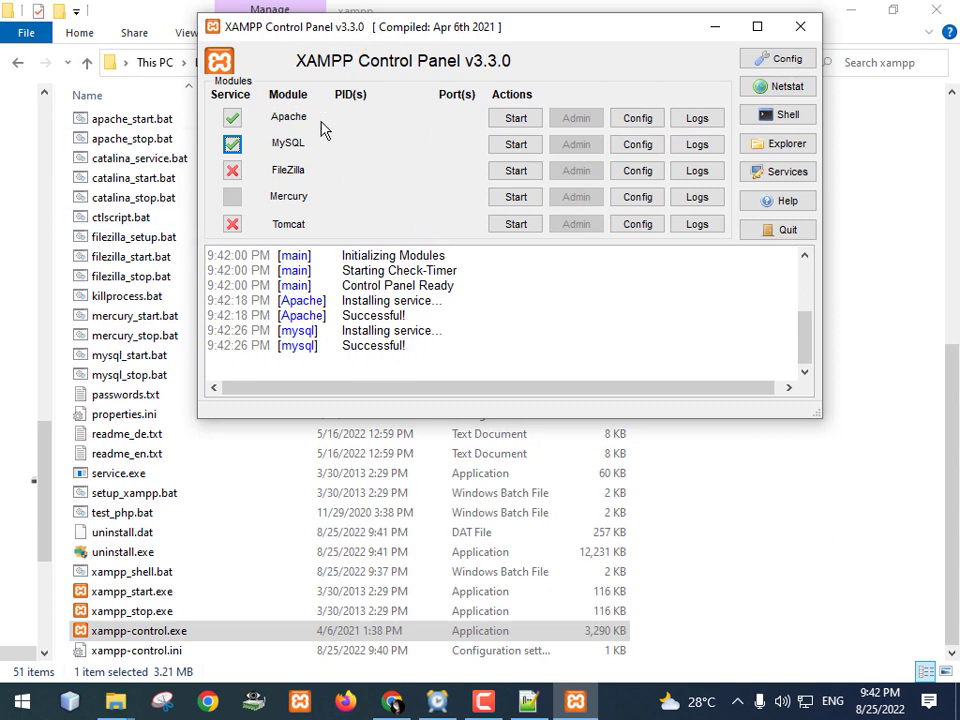
drag(468, 34, 441, 28)
Step: Start the Apache and MySQL services
click(500, 114)
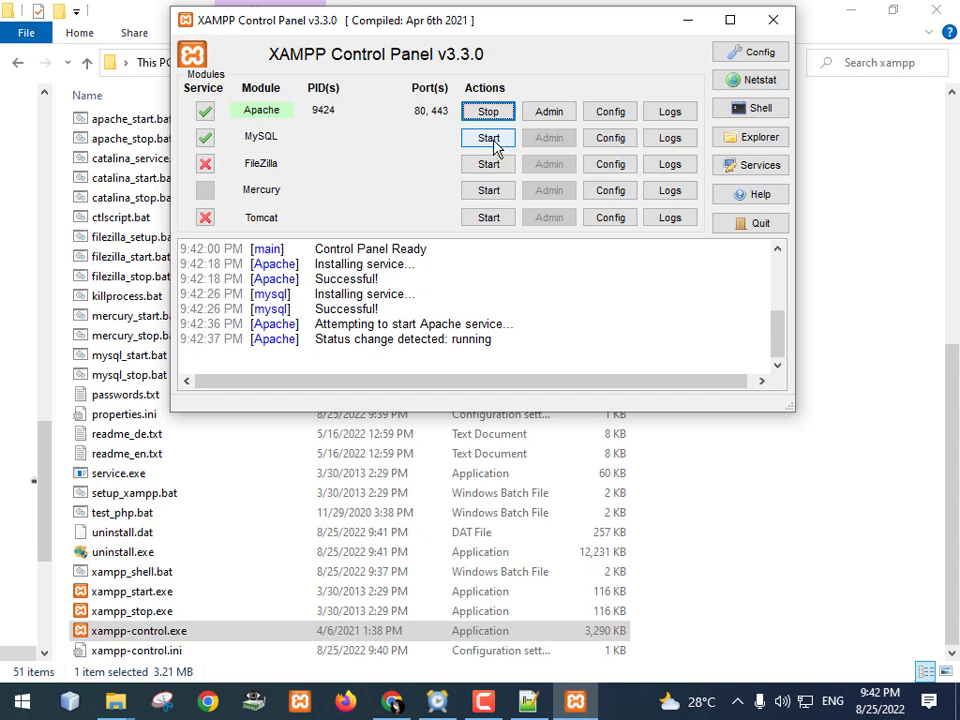
click(487, 140)
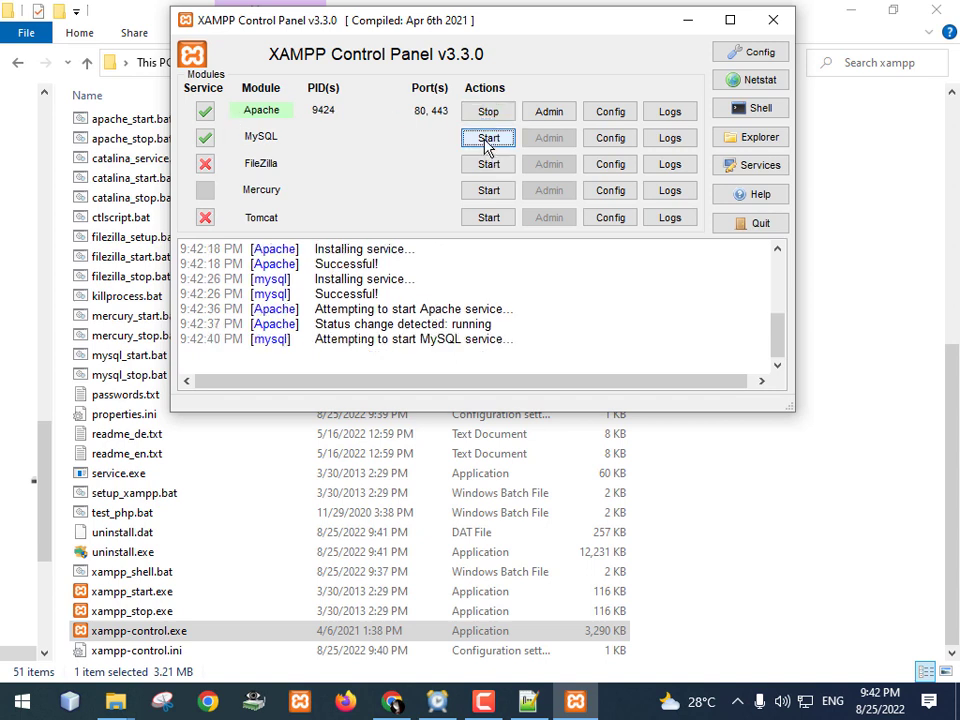
drag(503, 32, 448, 36)
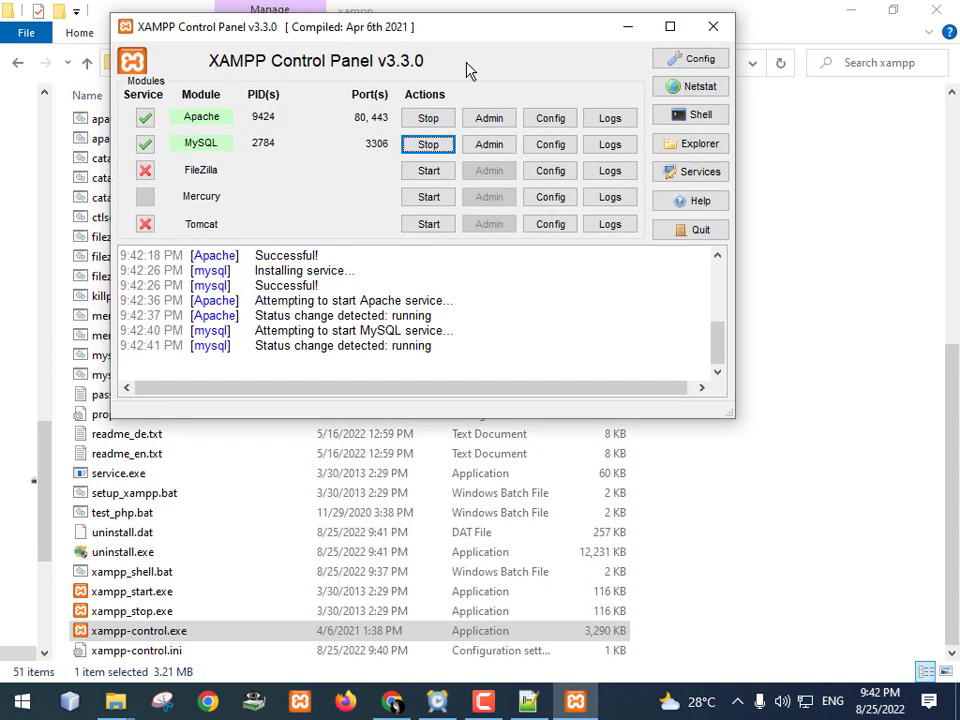
mouse_move(460, 42)
mouse_down()
mouse_move(510, 47)
mouse_move(461, 43)
mouse_up()
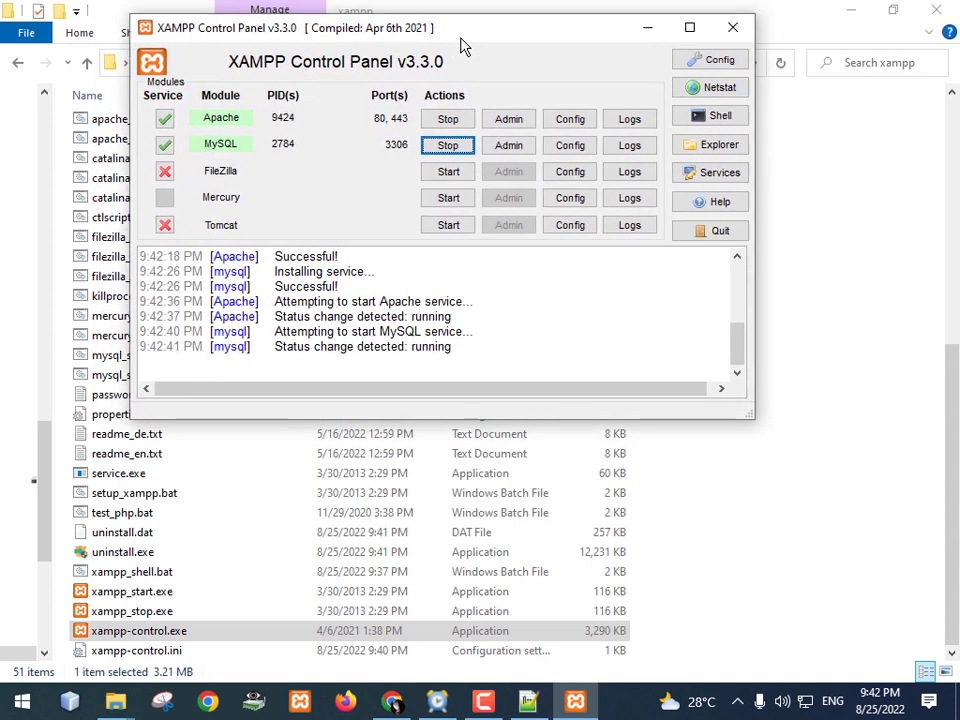
Step: Try twice to open the PHP (php_error_log) log of the Apache module, closing the blank Notepad window each time
click(630, 127)
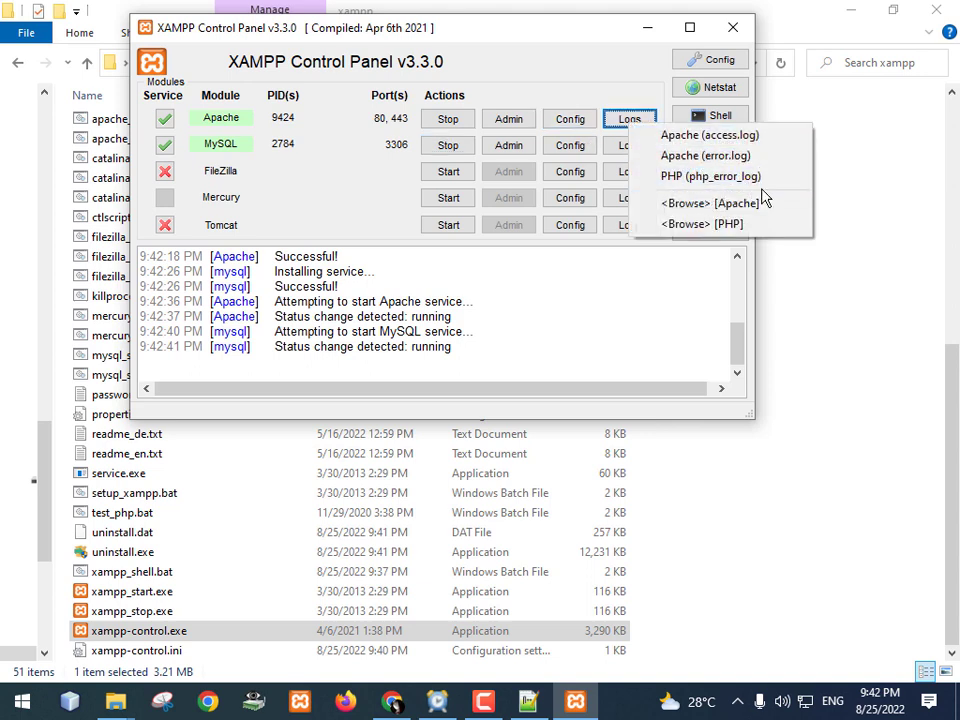
click(731, 182)
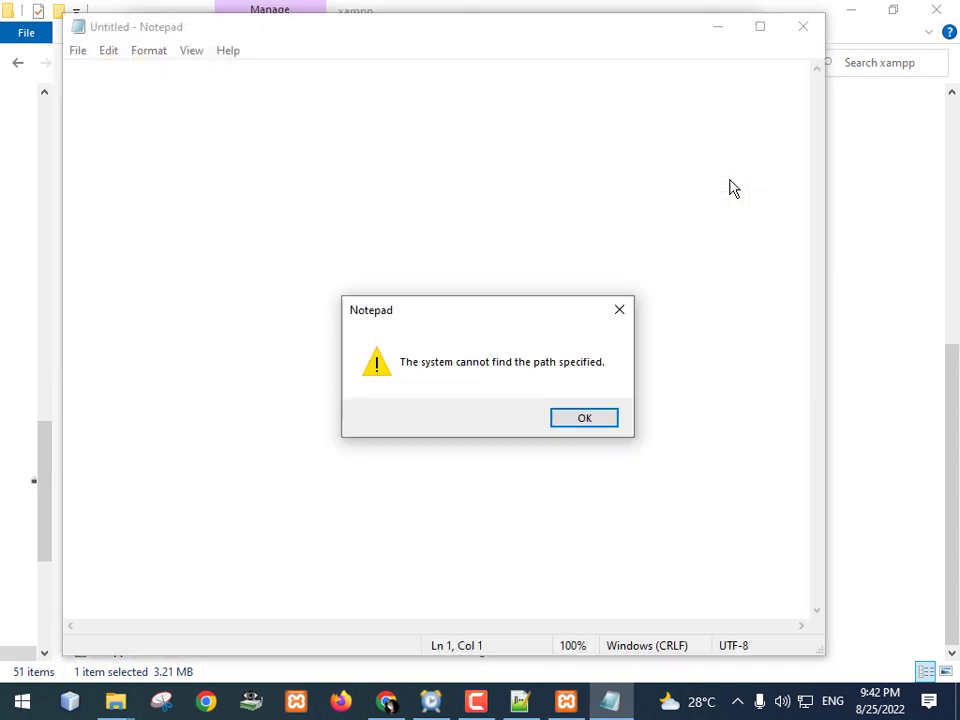
click(578, 420)
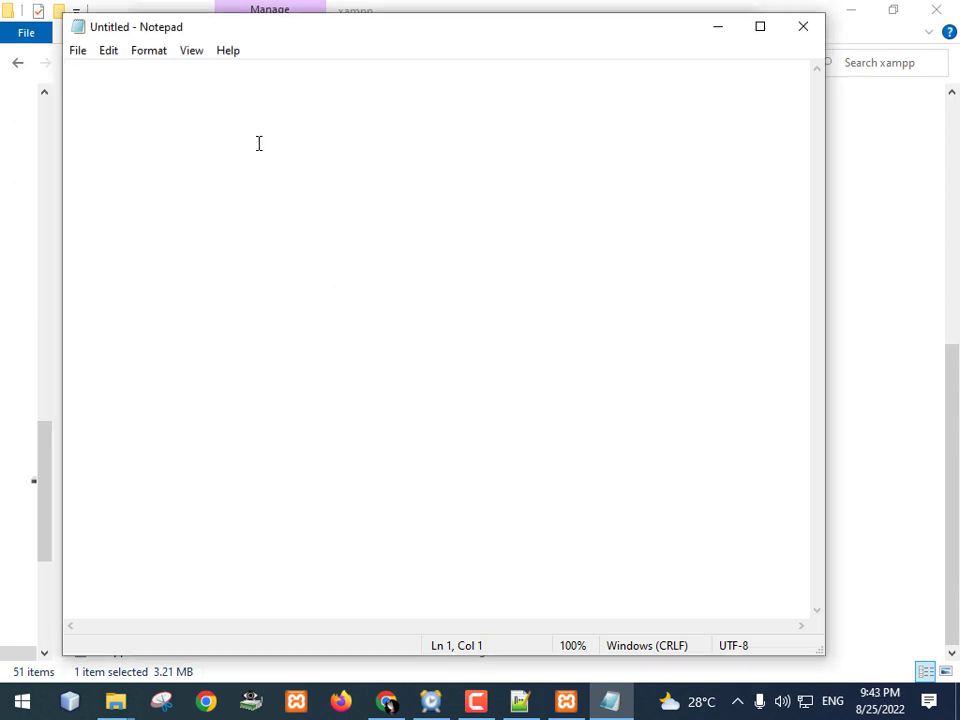
drag(692, 39, 670, 135)
click(811, 133)
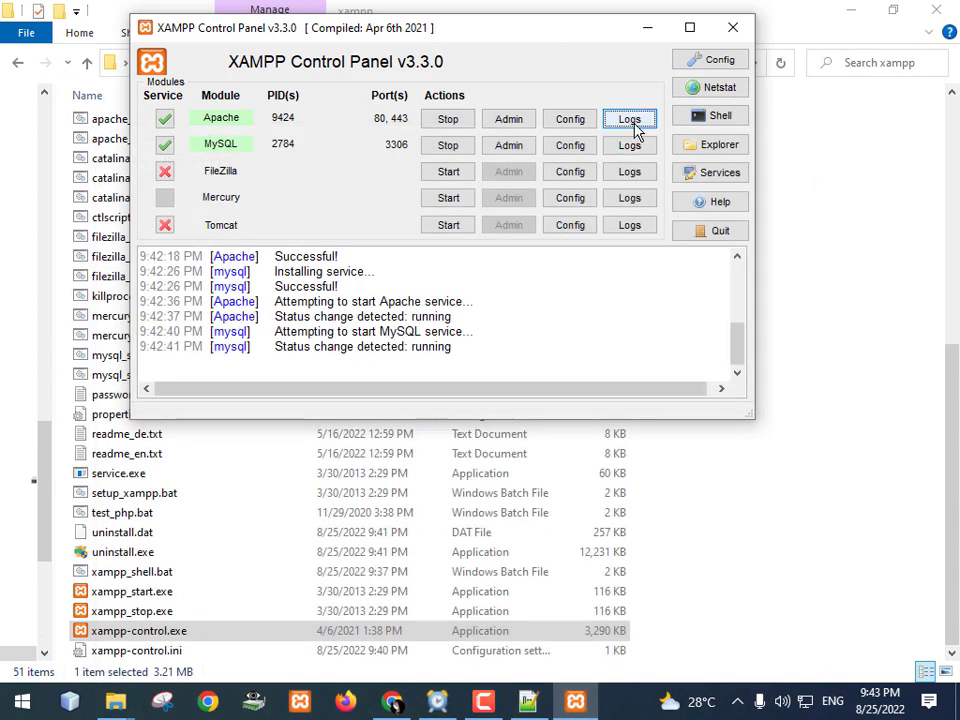
click(632, 122)
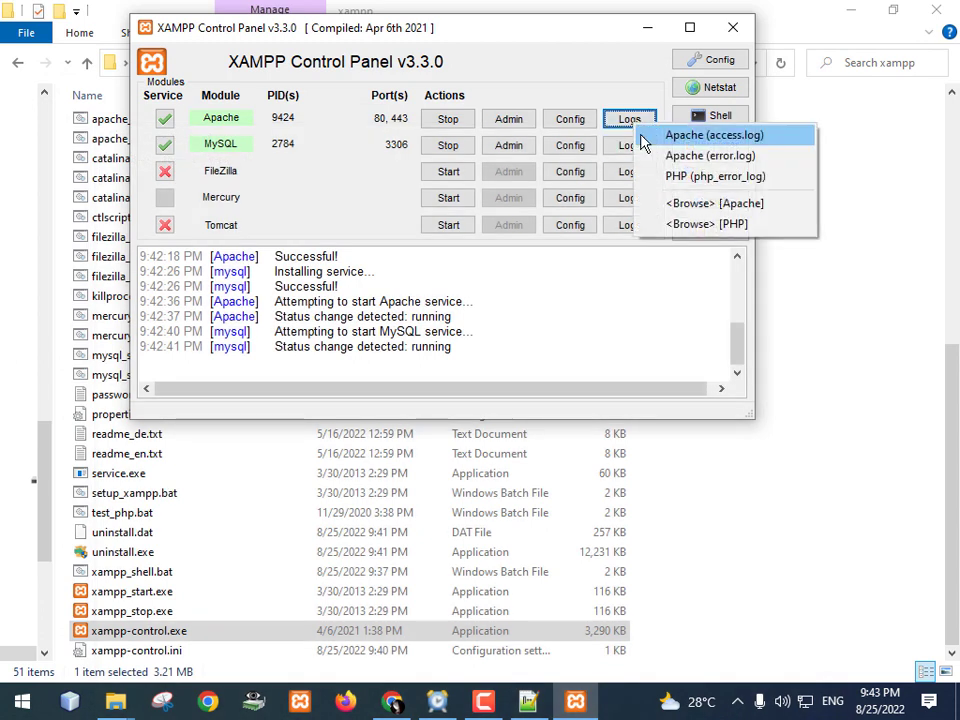
click(744, 182)
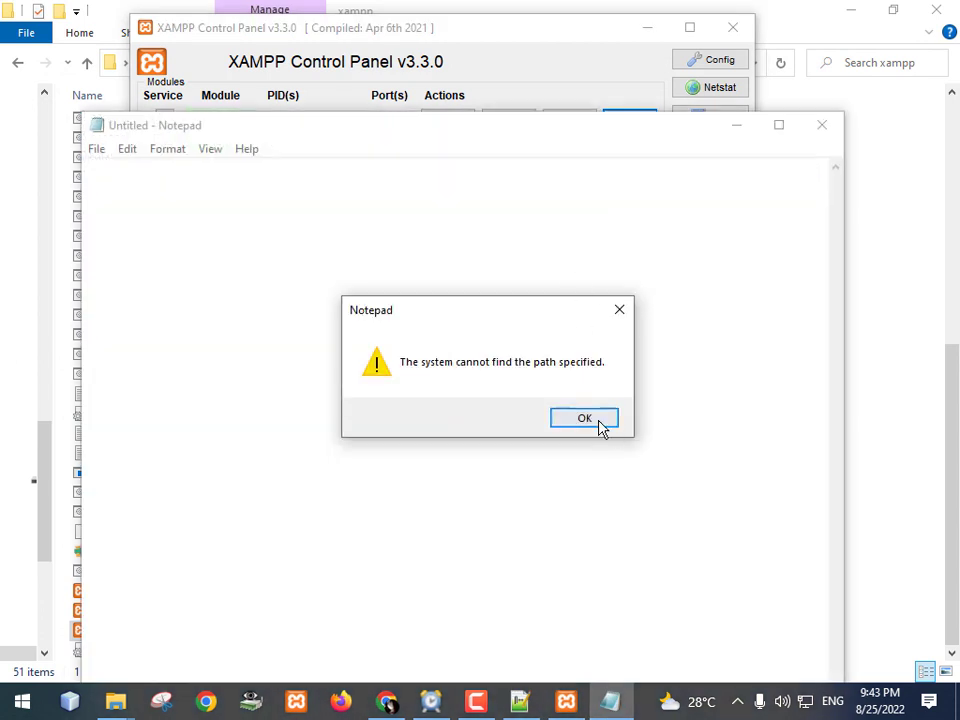
click(609, 410)
click(818, 128)
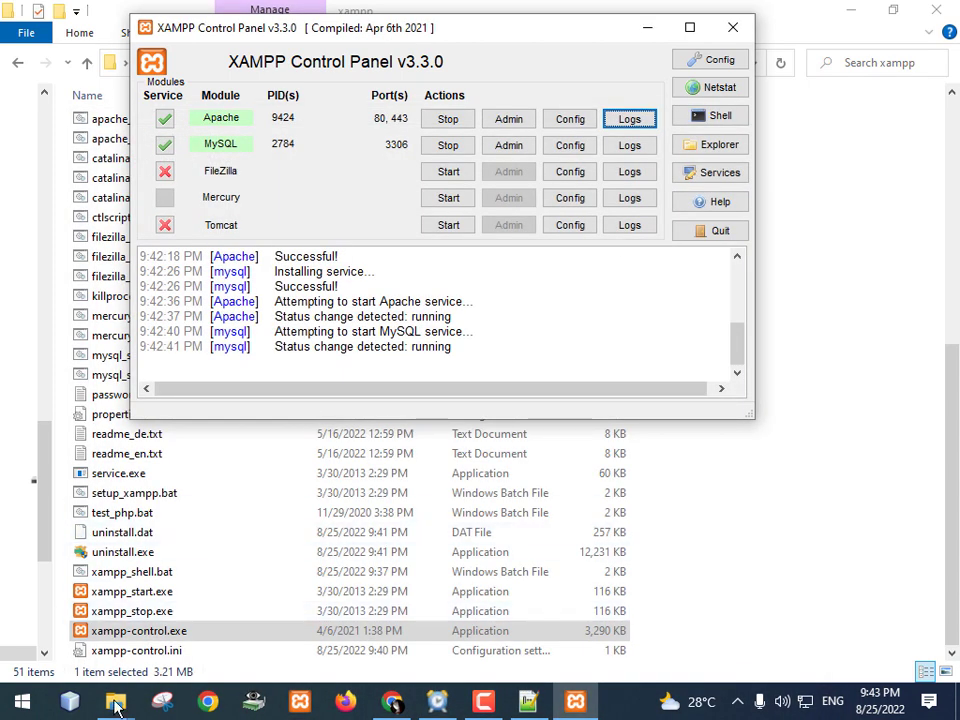
Step: Switch to the video n 0 installtion folder in File Explorer, inspect its logs folder and return to the parent folder
mouse_move(116, 706)
click(126, 643)
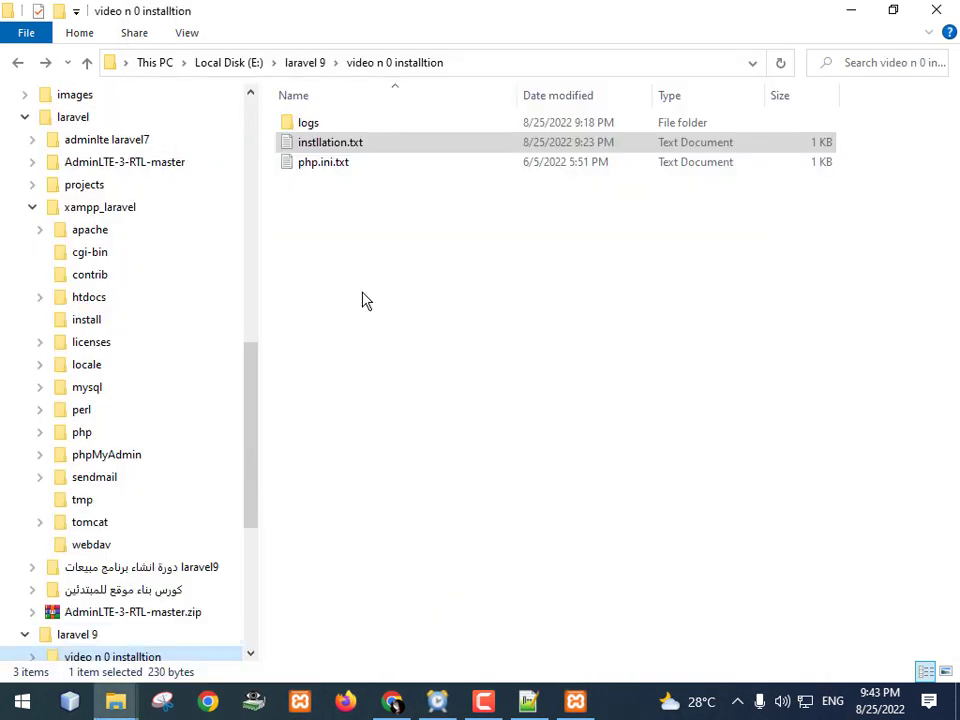
double_click(306, 124)
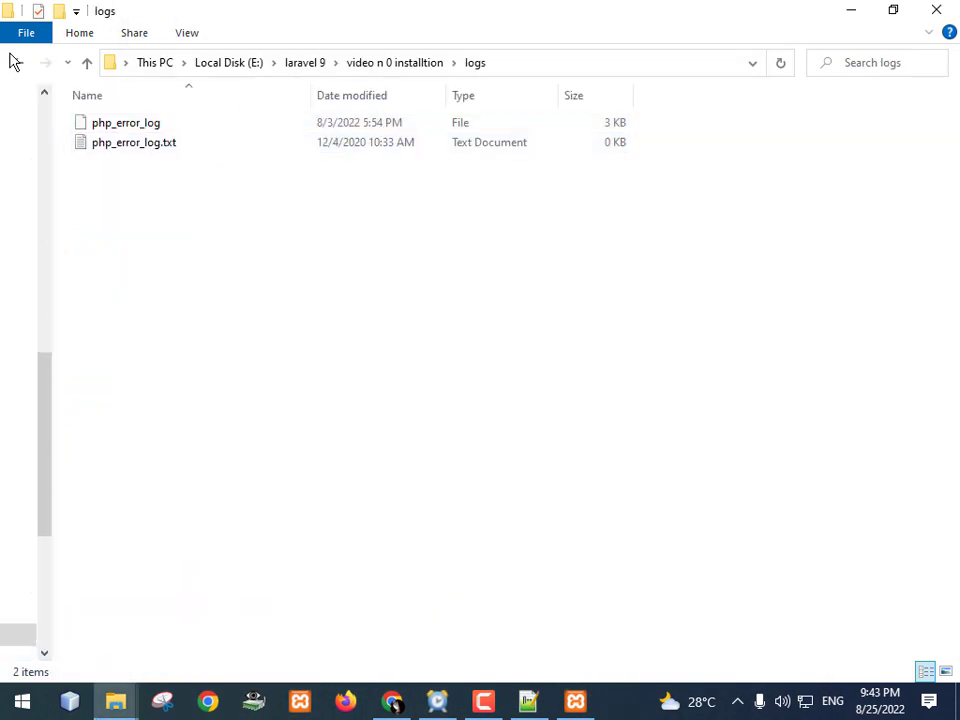
click(13, 62)
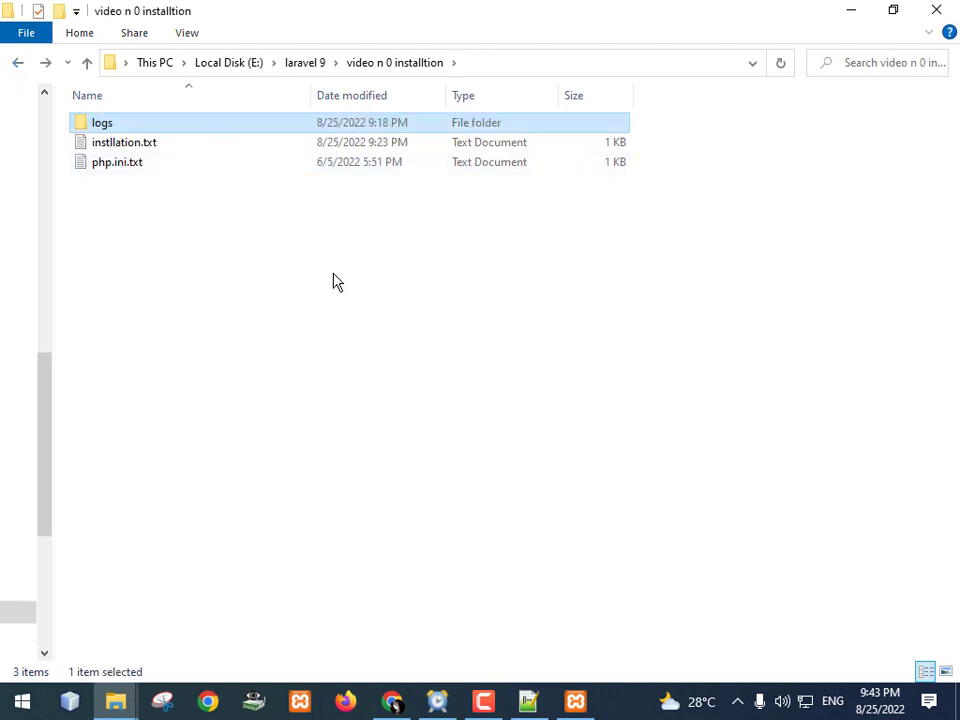
click(216, 236)
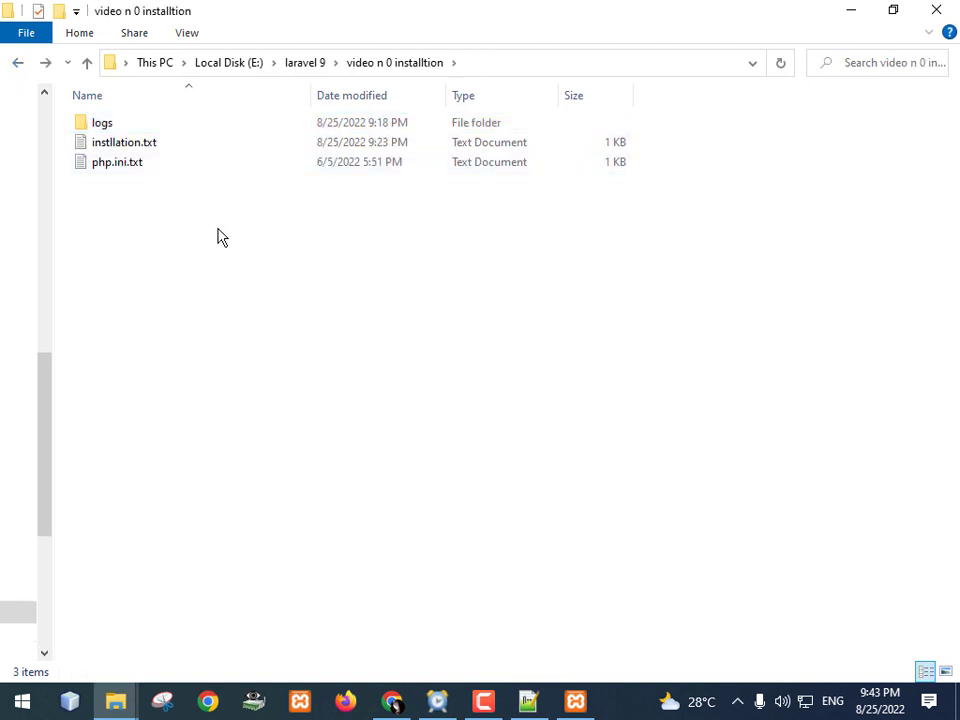
Step: Check the contents of the logs folder in video n 0 installtion and copy that folder
double_click(122, 129)
click(15, 63)
right_click(108, 127)
click(160, 551)
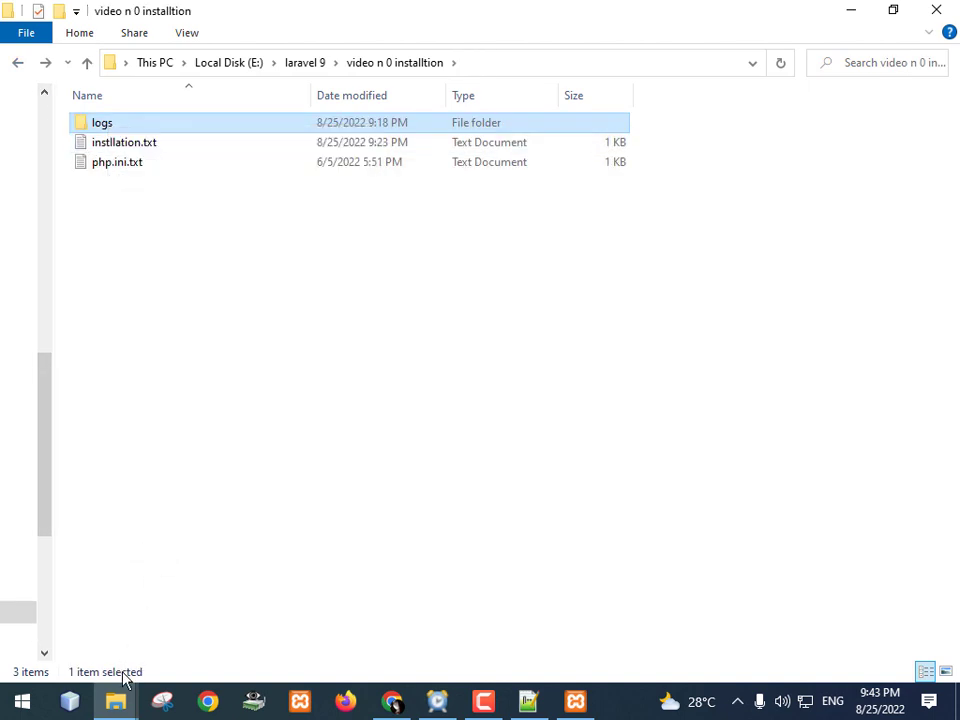
Step: Paste the copied logs folder into E:\laravel 9\xampp\php
mouse_move(116, 700)
click(238, 645)
scroll(215, 591, up, 8)
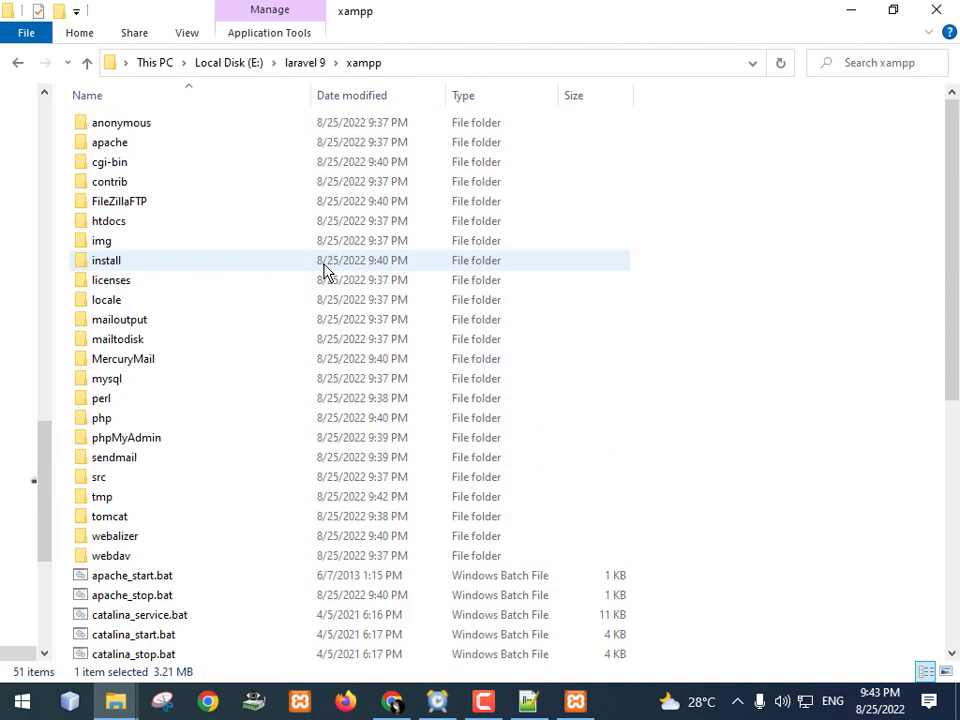
click(310, 63)
double_click(140, 150)
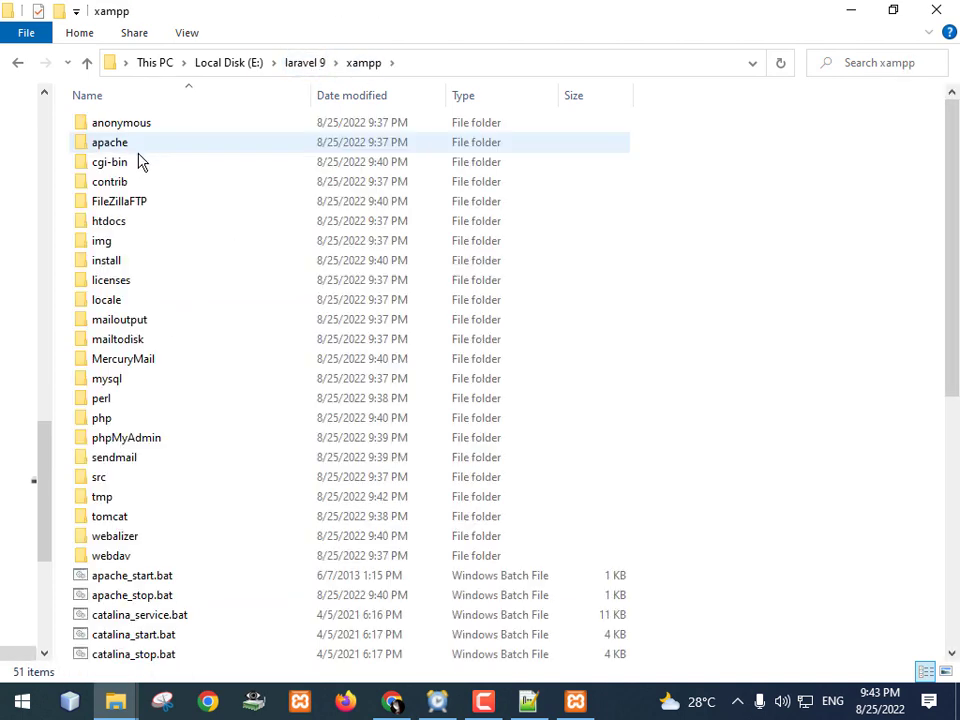
double_click(108, 420)
right_click(791, 230)
click(757, 381)
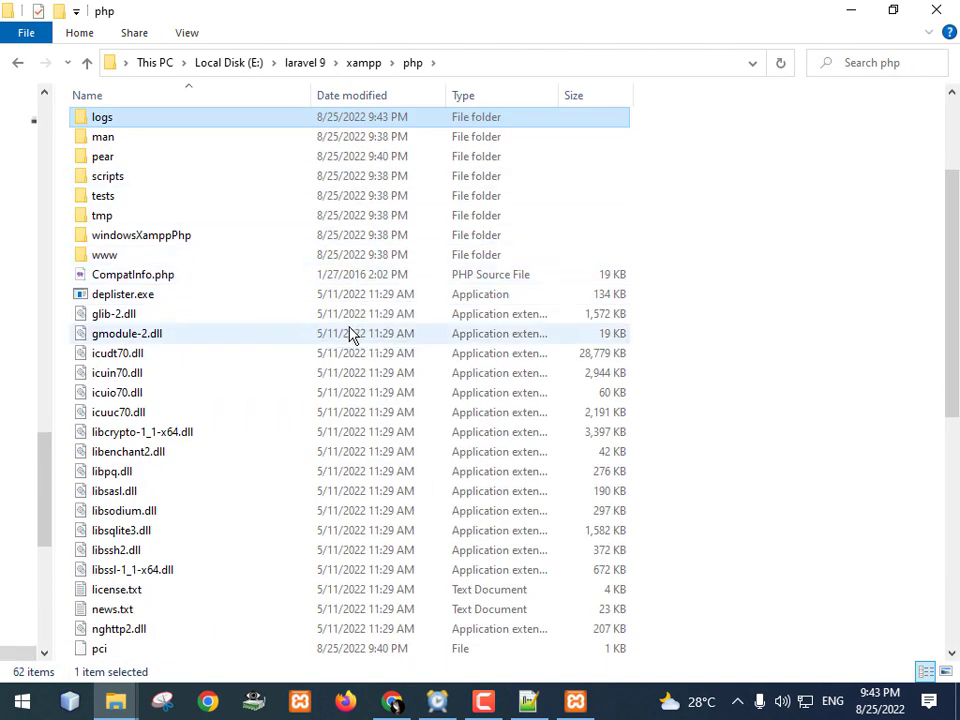
Step: Switch to the XAMPP Control Panel, open the Apache module's PHP (php_error_log) log and close it after viewing
click(575, 701)
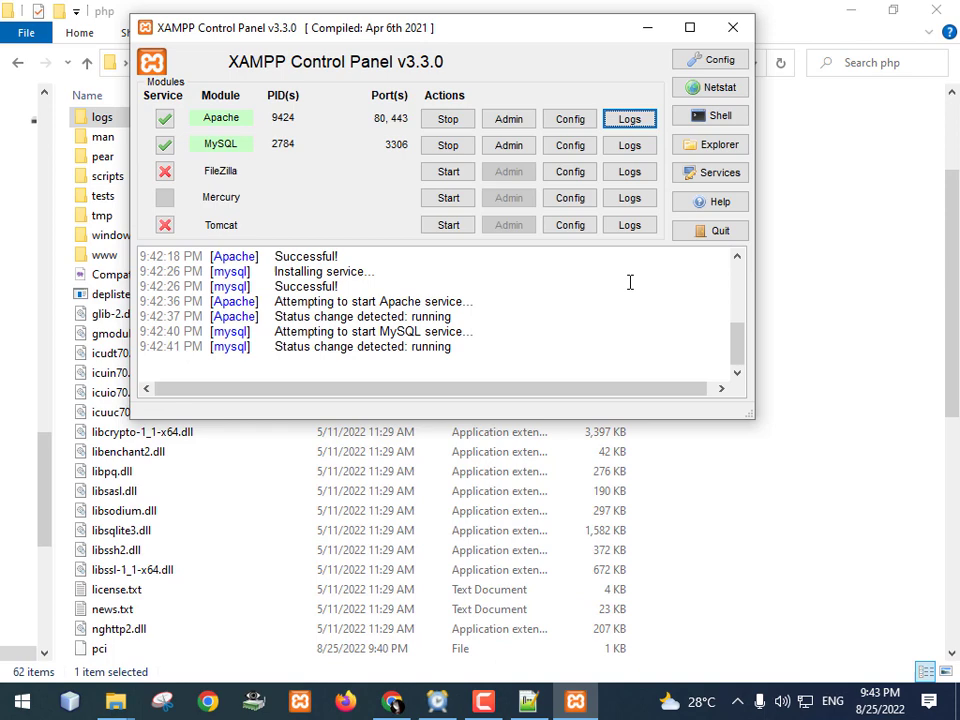
click(640, 126)
click(673, 179)
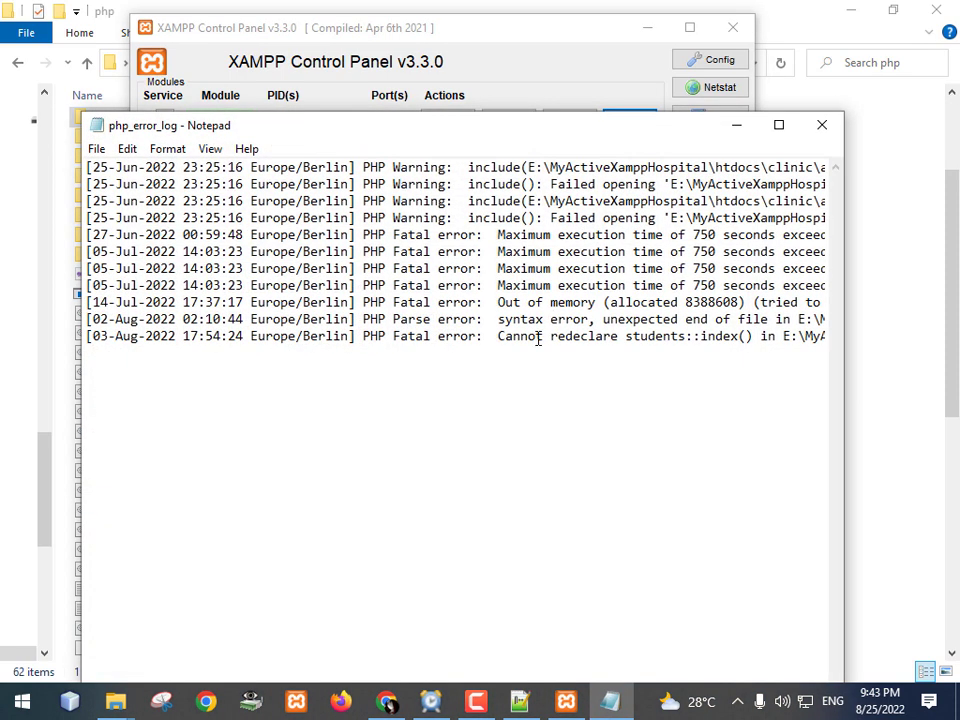
click(822, 125)
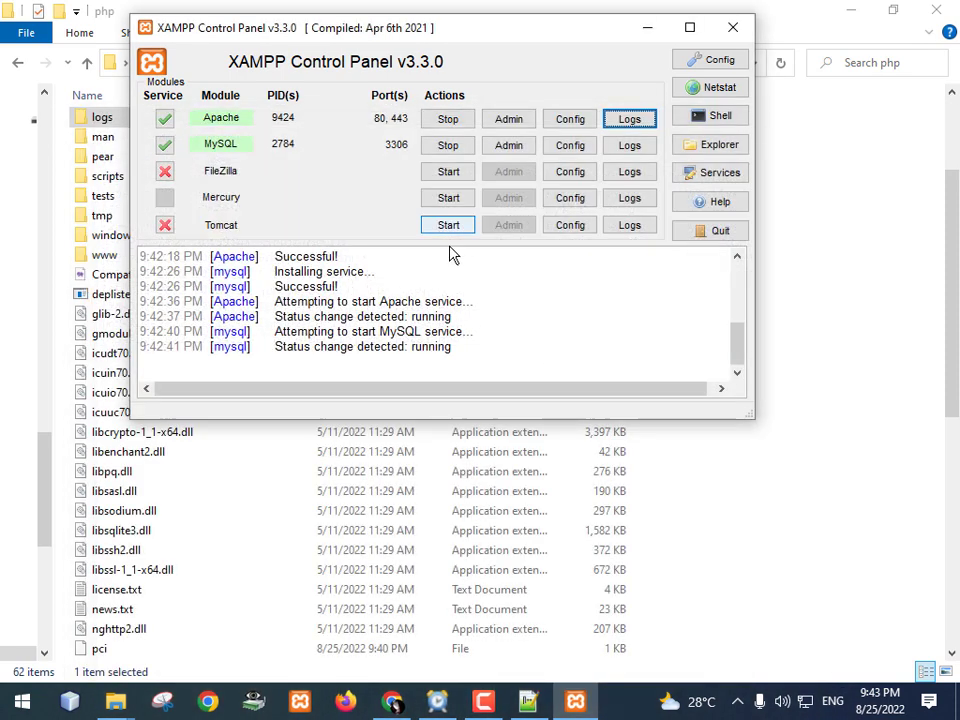
Step: Open Apache's httpd-ssl.conf from the XAMPP Control Panel and comment out the Listen 443 line with #
drag(465, 38, 478, 28)
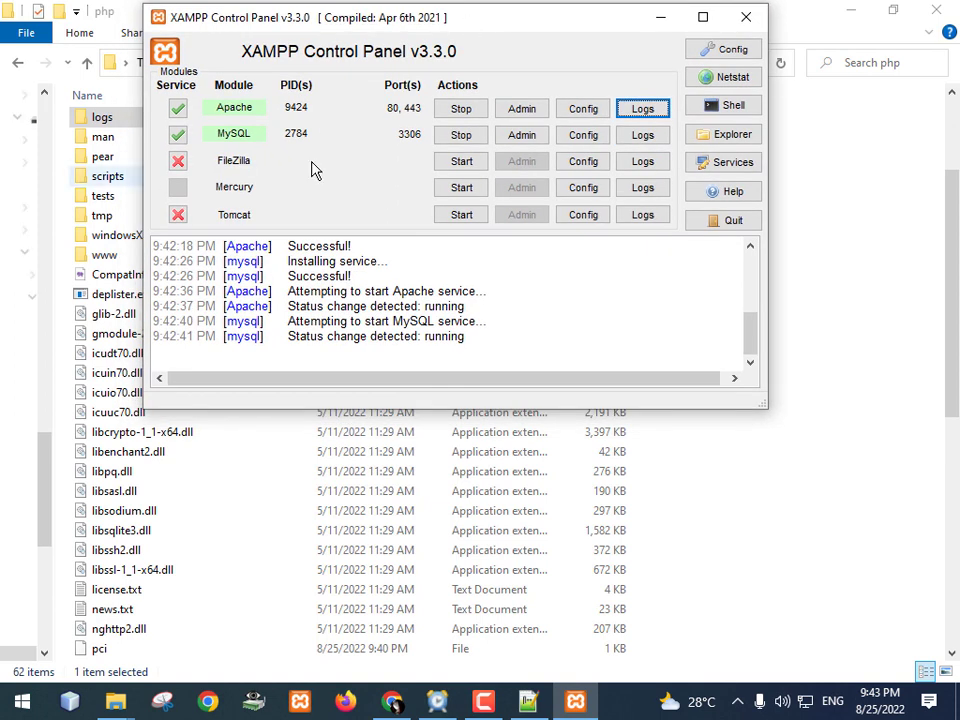
click(588, 114)
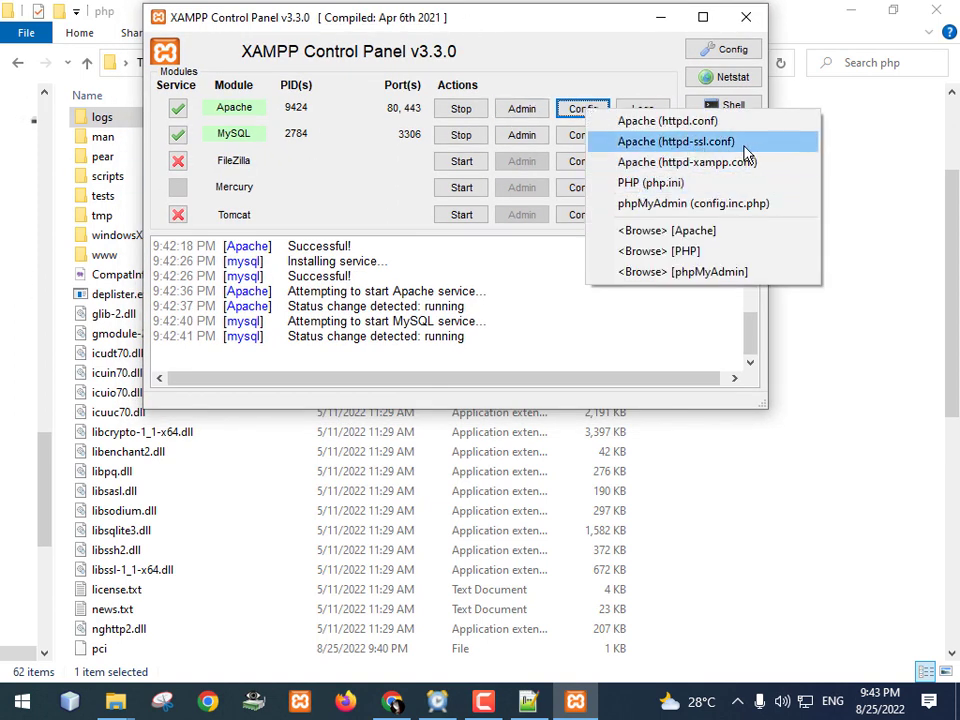
click(680, 144)
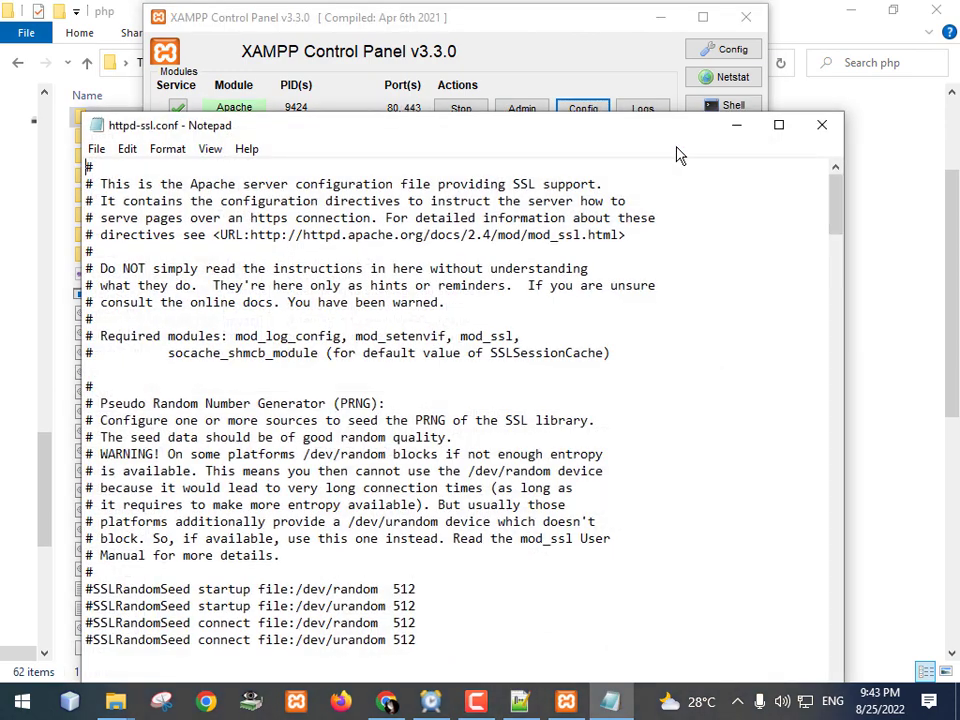
click(778, 126)
scroll(329, 369, down, 4)
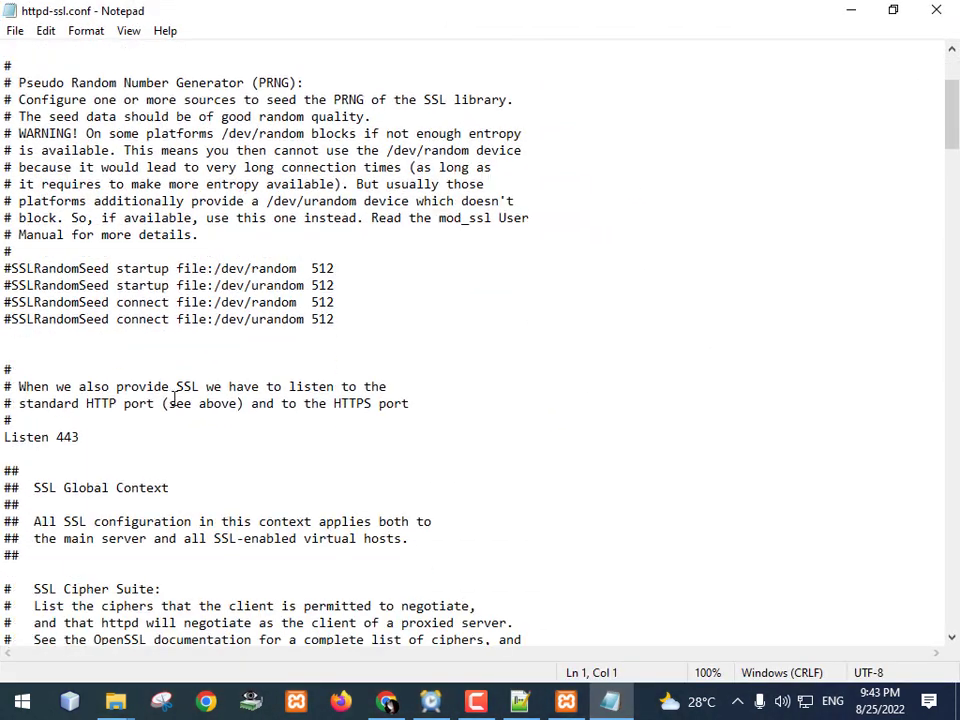
click(5, 437)
text(#)
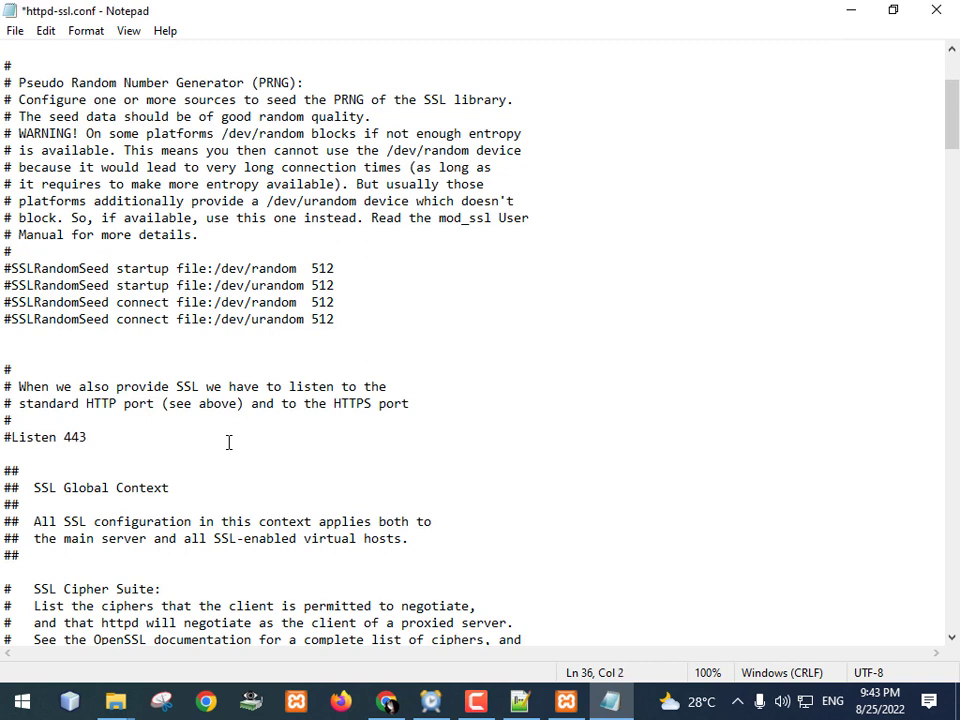
Step: Find the ServerName directive in httpd-ssl.conf and replace its value with localhost
scroll(152, 316, down, 2)
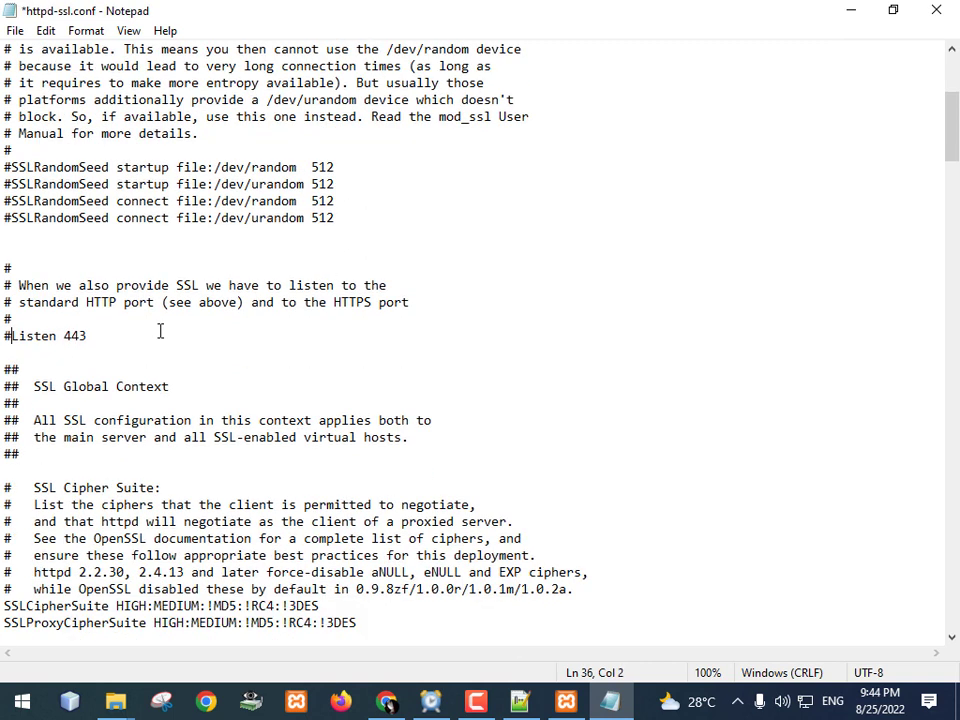
key(ctrl+f)
text(servername)
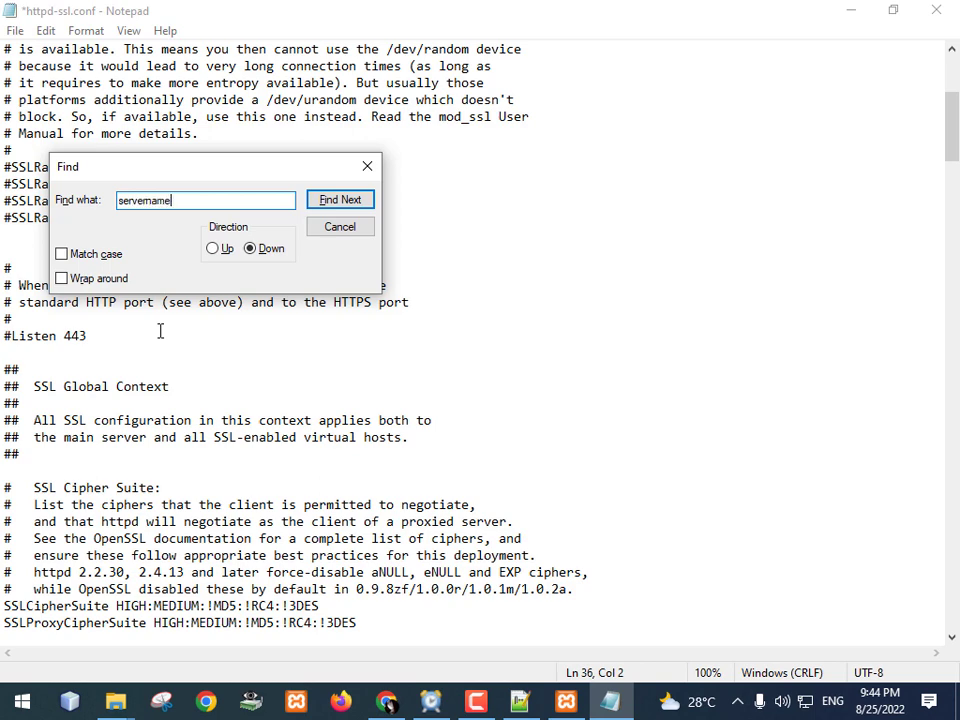
key(Return)
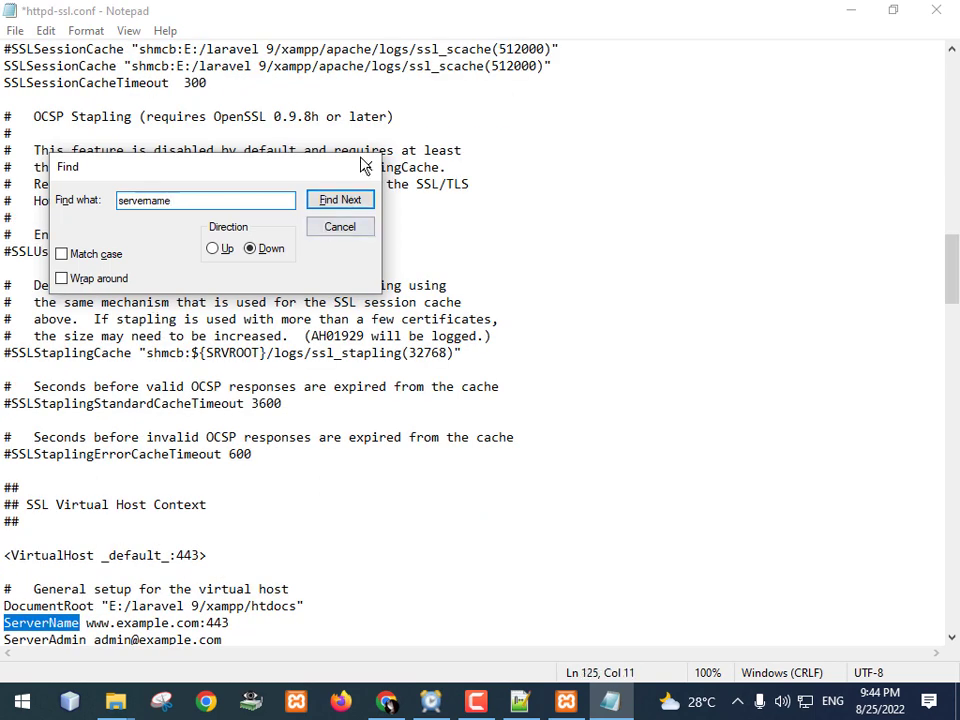
click(367, 166)
scroll(277, 422, down, 5)
drag(230, 370, 90, 371)
text(1)
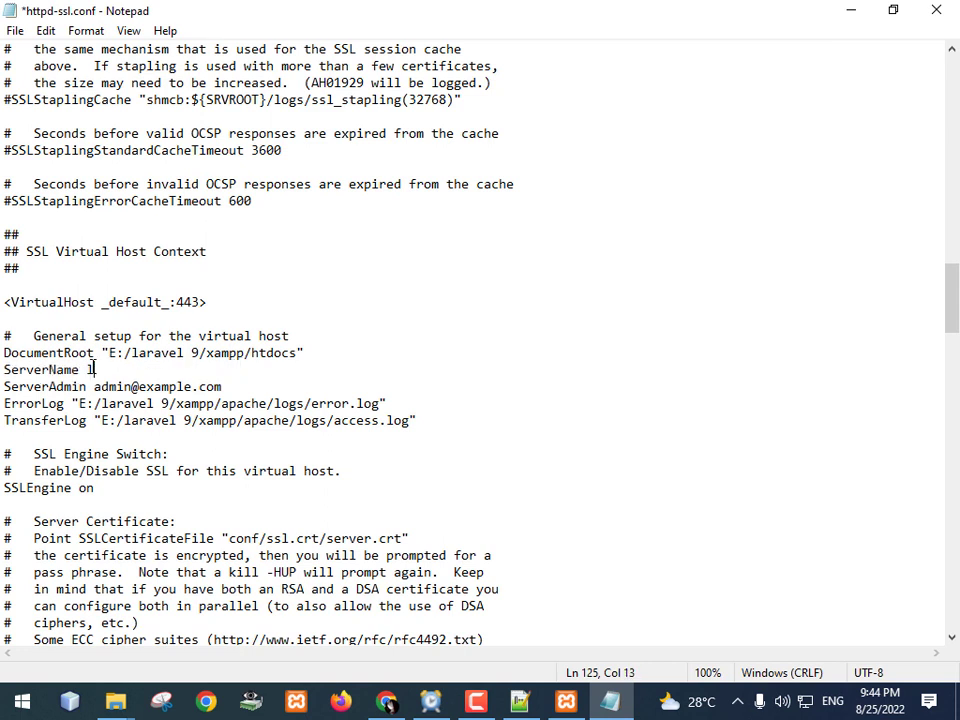
Step: Save httpd-ssl.conf and close it
key(ctrl+s)
scroll(339, 182, up, 3)
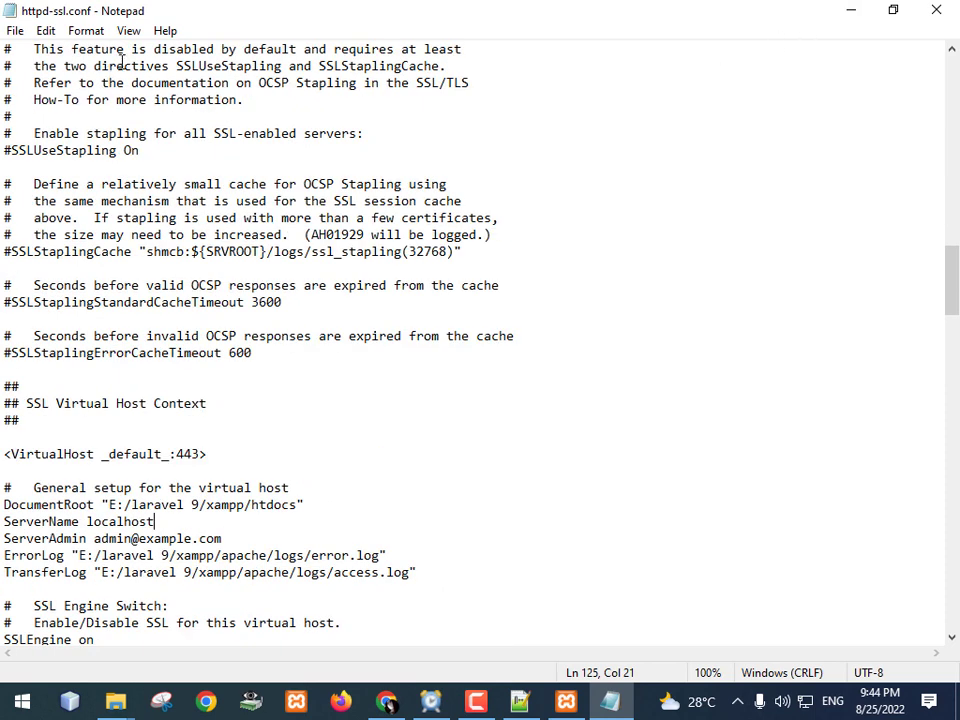
click(12, 31)
click(58, 124)
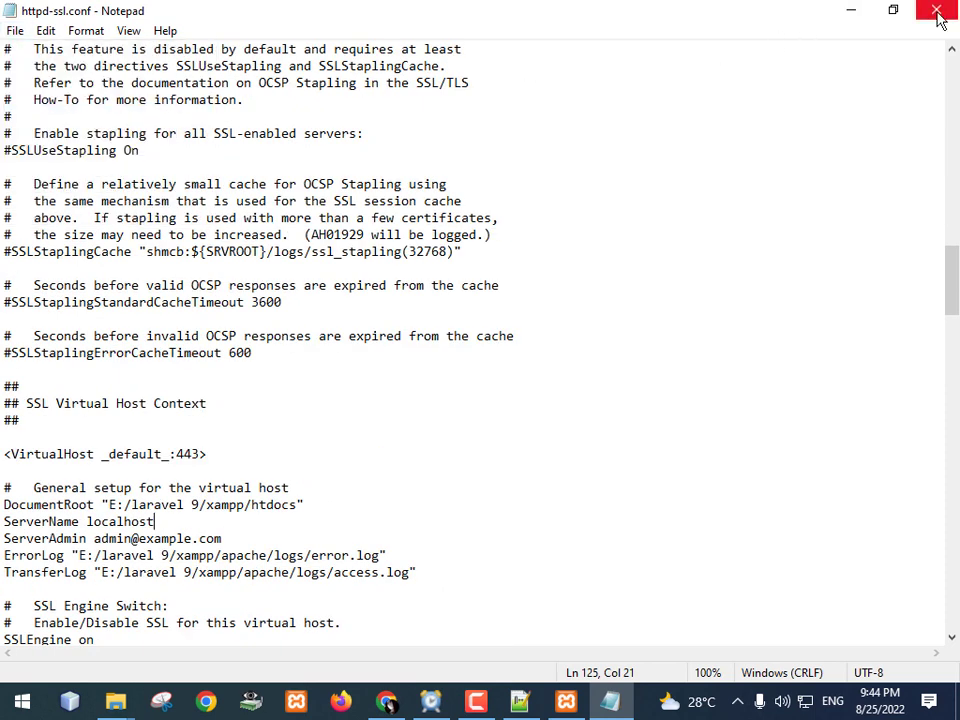
click(935, 9)
Step: Open the PHP (php.ini) configuration file of the Apache module in a maximized Notepad window
drag(580, 30, 598, 28)
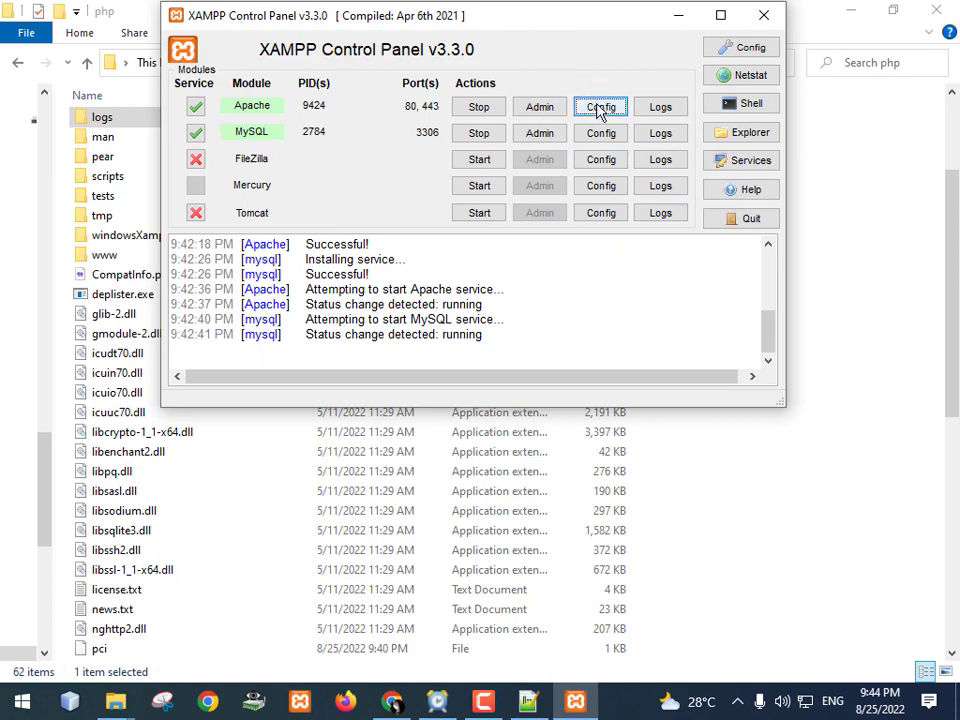
click(600, 107)
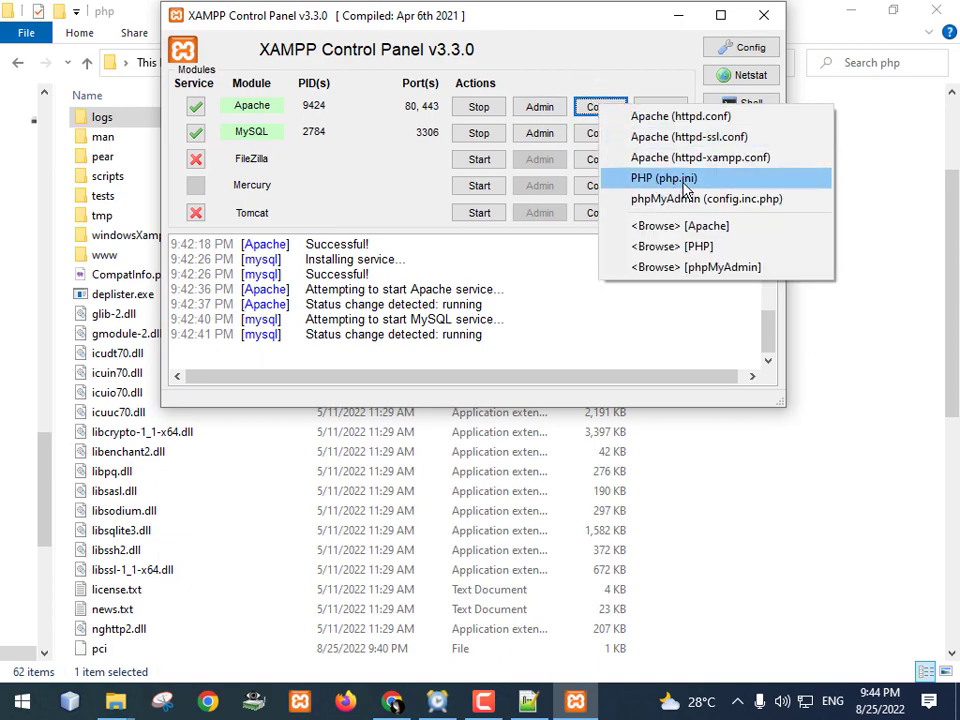
click(686, 185)
click(778, 125)
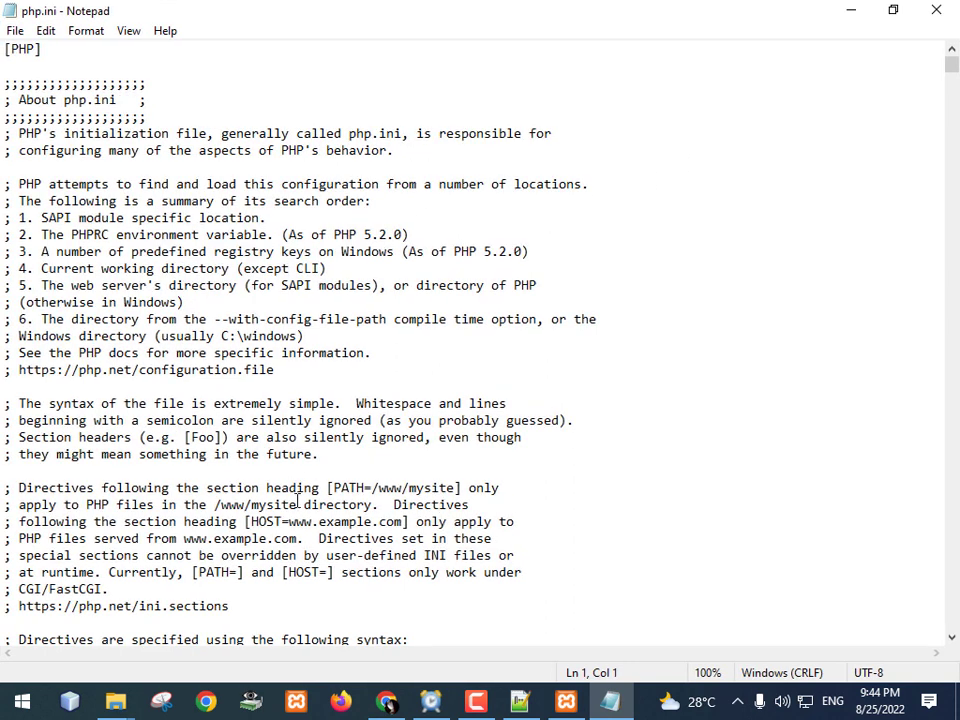
Step: Switch to the video n 0 installtion folder and open php.ini.txt in Notepad++
mouse_move(113, 700)
click(163, 618)
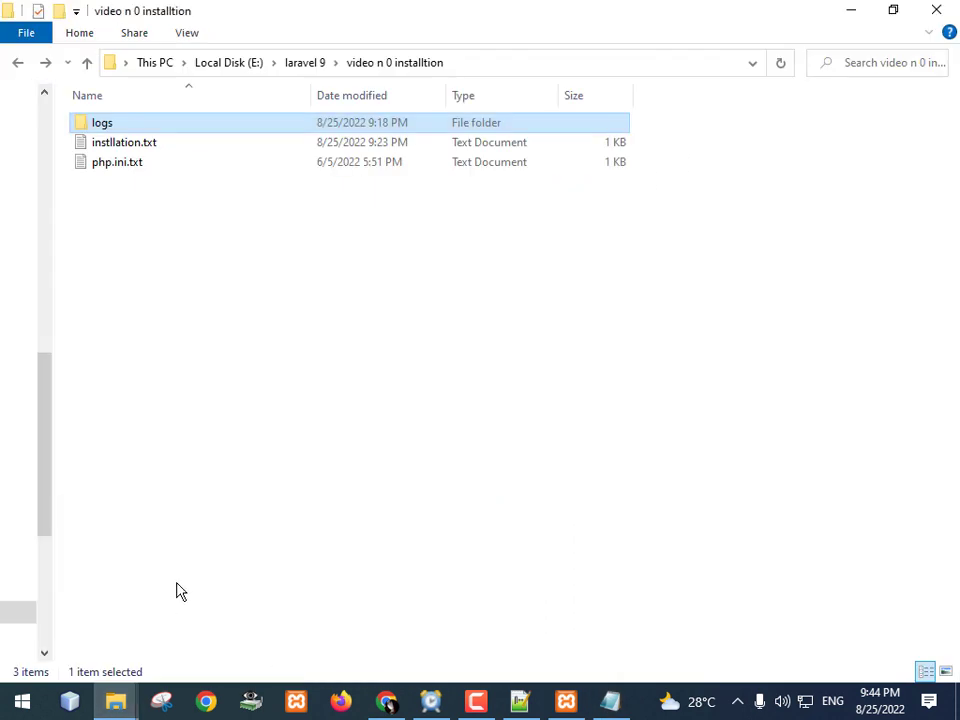
click(133, 195)
click(160, 163)
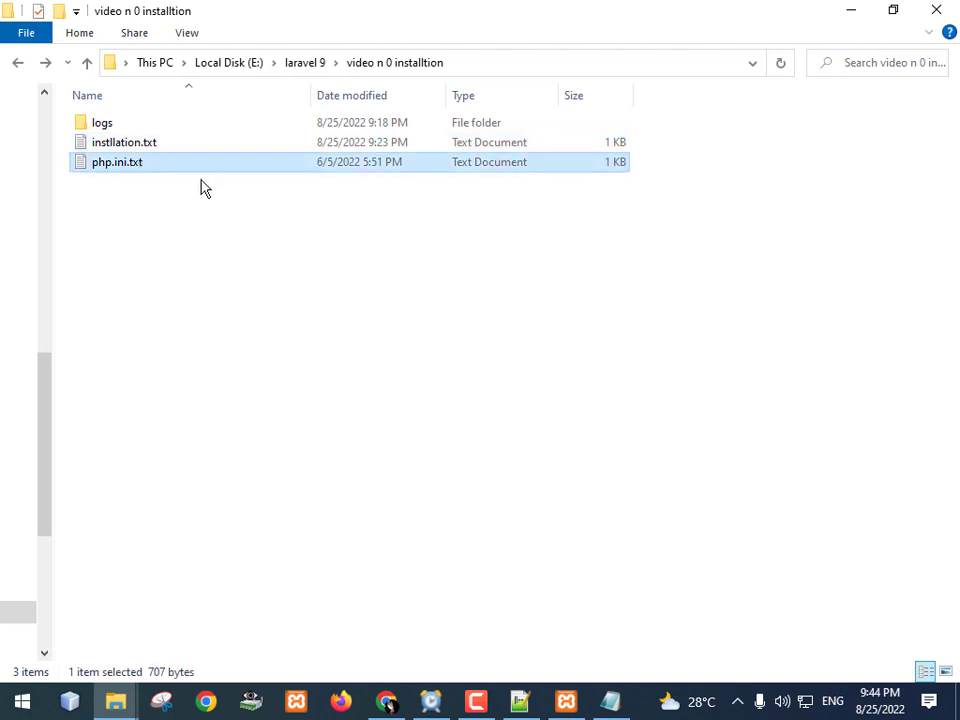
right_click(141, 164)
click(182, 241)
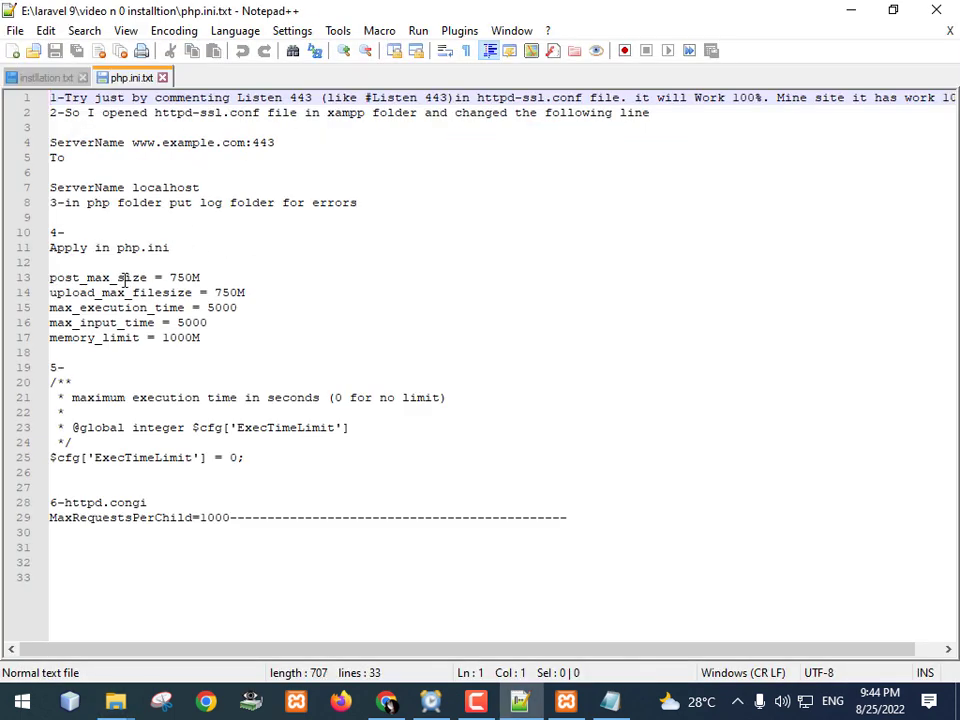
Step: Copy the setting name post_max_size from the php.ini.txt notes and switch to php.ini in Notepad
drag(148, 277, 49, 278)
key(ctrl+c)
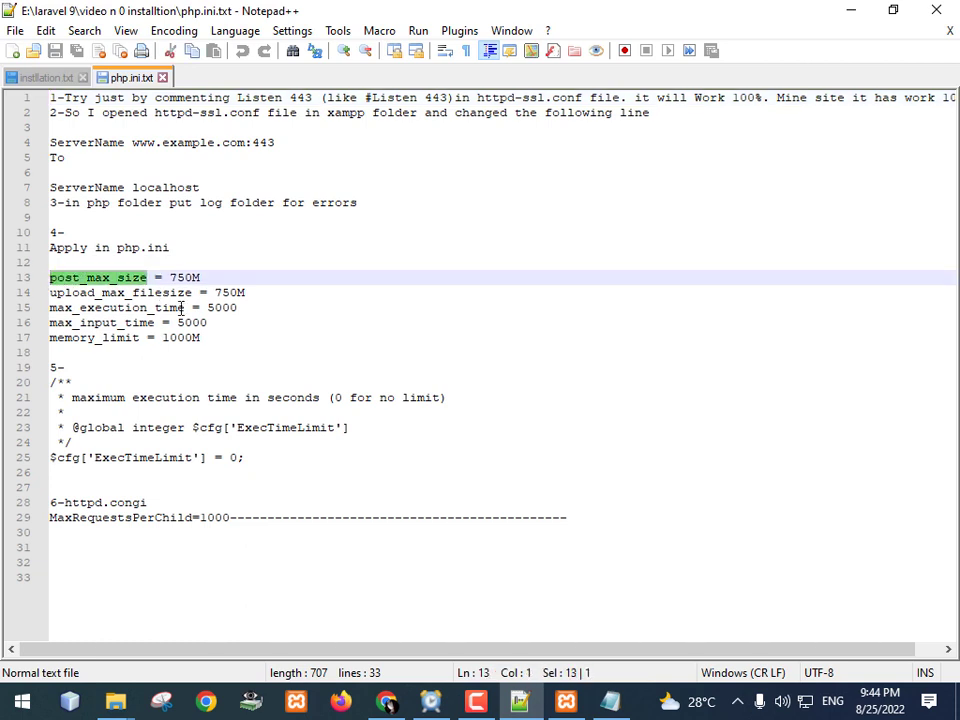
mouse_move(612, 706)
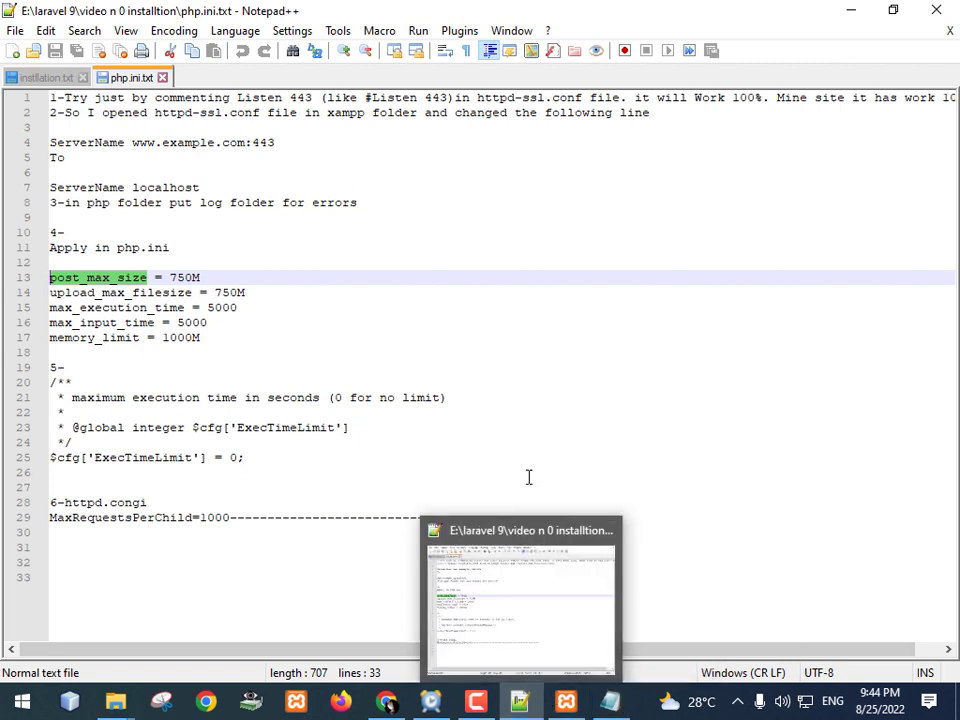
click(610, 703)
click(377, 379)
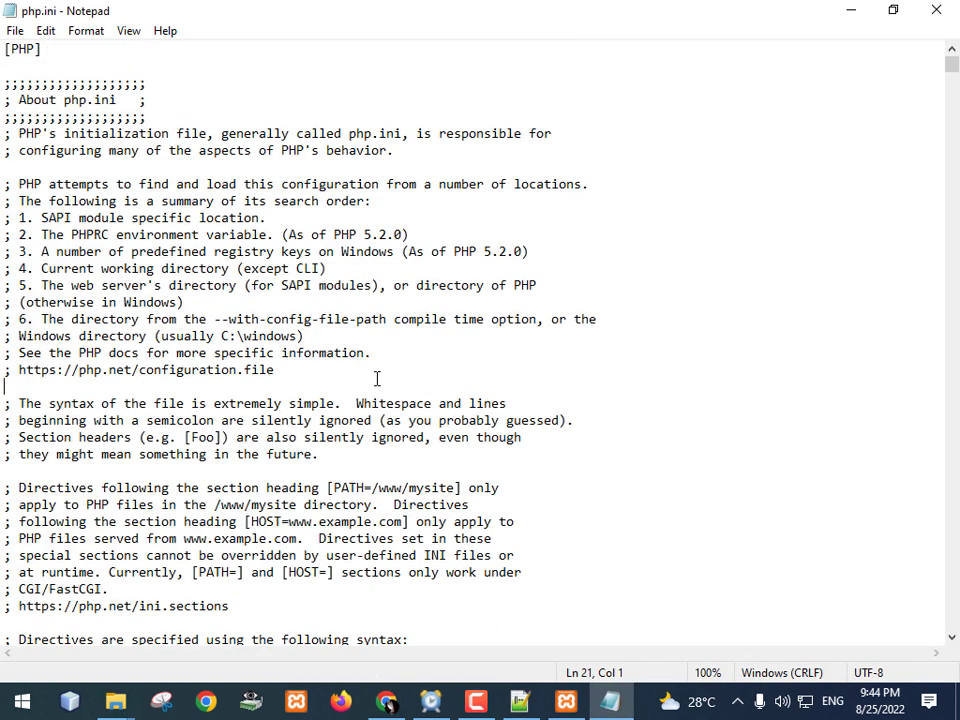
key(ctrl+v)
key(ctrl+z)
key(ctrl+z)
key(ctrl+c)
key(ctrl+z)
Step: Find post_max_size in php.ini and set it to 750M
key(ctrl+f)
key(ctrl+v)
click(338, 201)
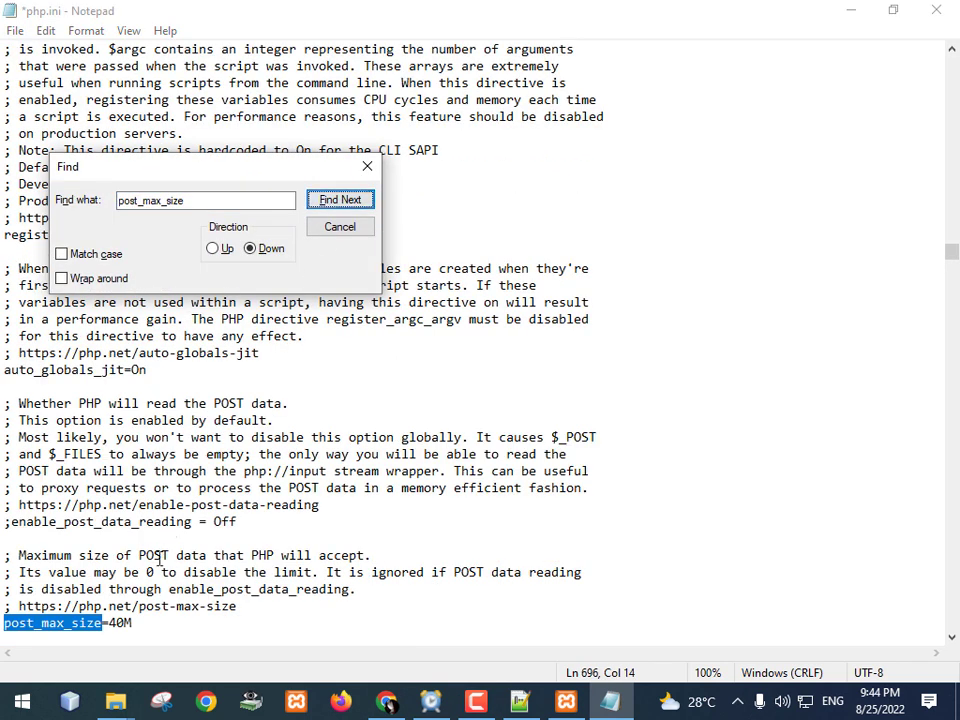
click(116, 622)
text(5)
Step: Copy upload_max_filesize from the php.ini.txt notes, find it in php.ini and set it to 750M
click(520, 701)
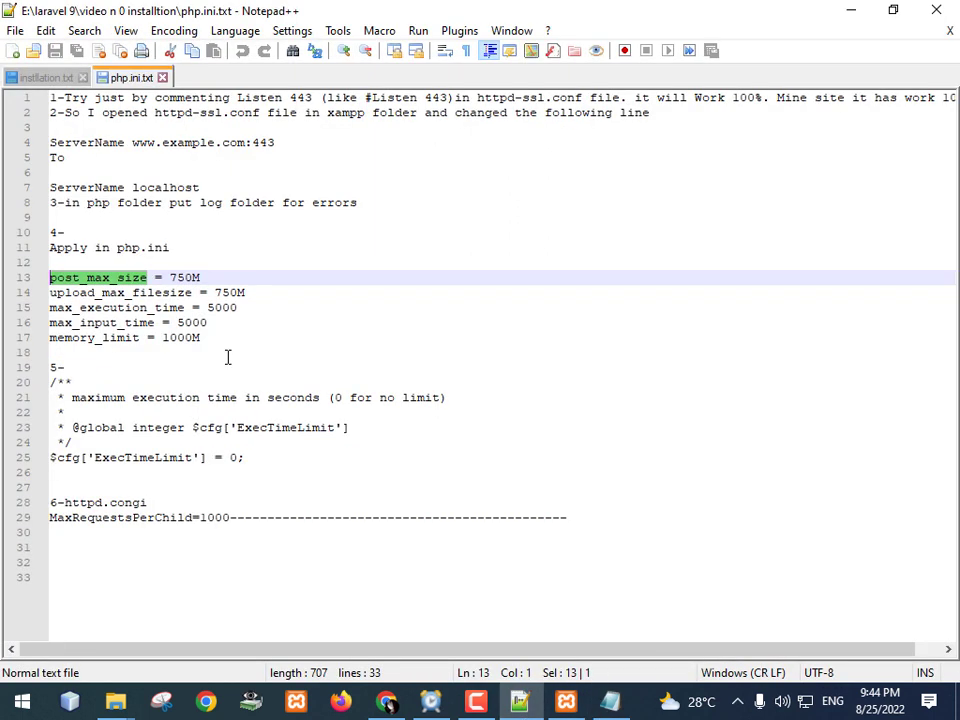
drag(190, 292, 40, 292)
key(ctrl+c)
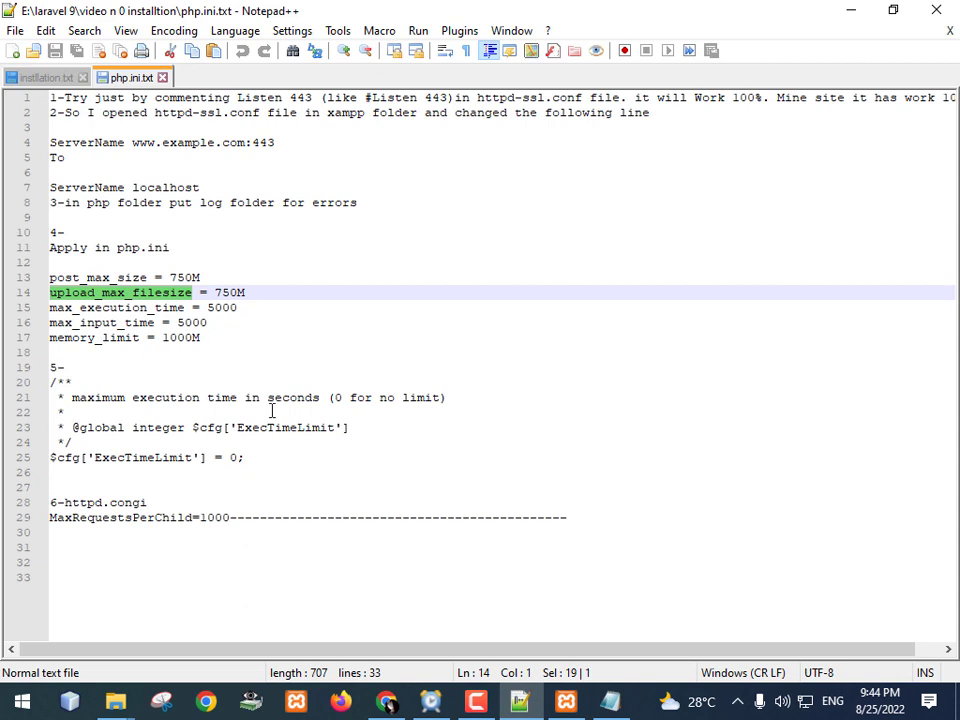
key(alt+Tab)
double_click(189, 202)
key(ctrl+v)
click(338, 200)
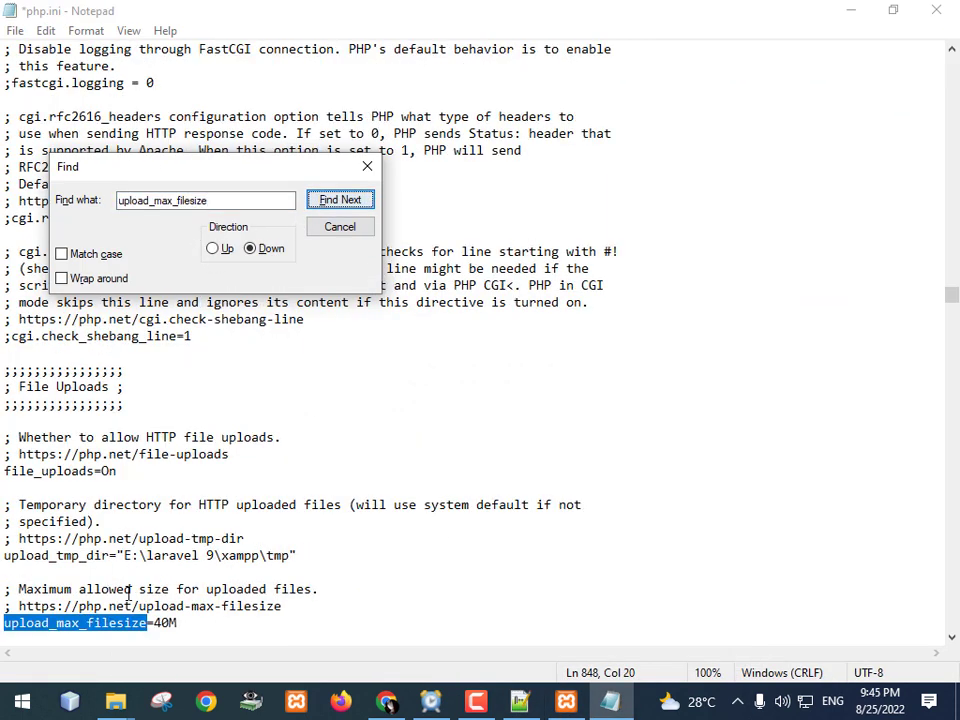
click(160, 622)
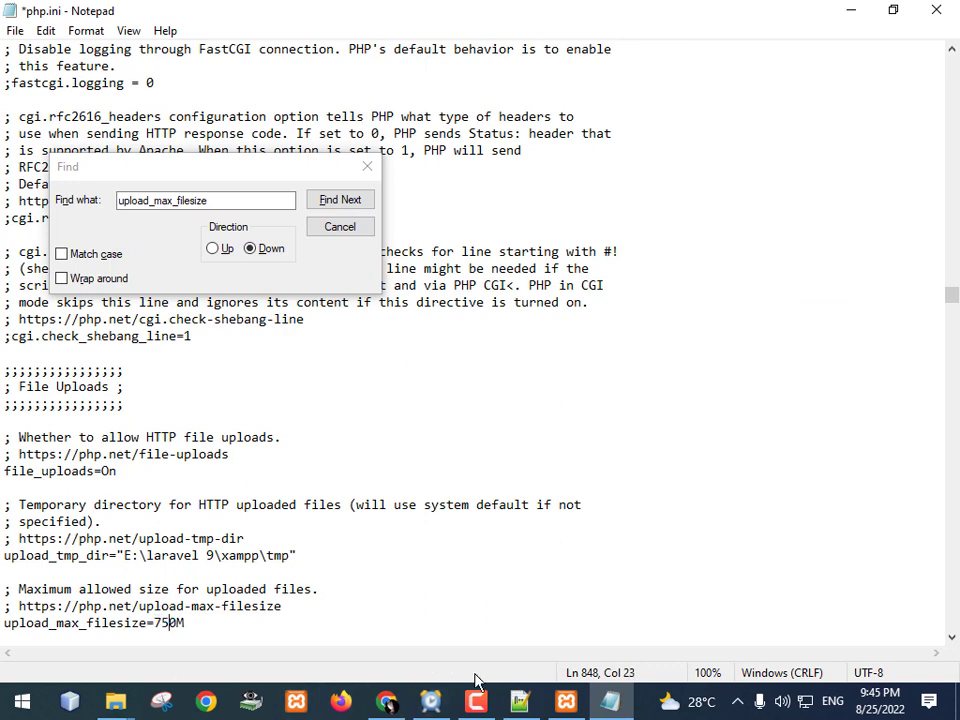
Step: Copy the setting name max_execution_time from the php.ini.txt notes and enter it as the search term for php.ini in Notepad
key(alt+Tab)
drag(185, 308, 50, 308)
key(ctrl+c)
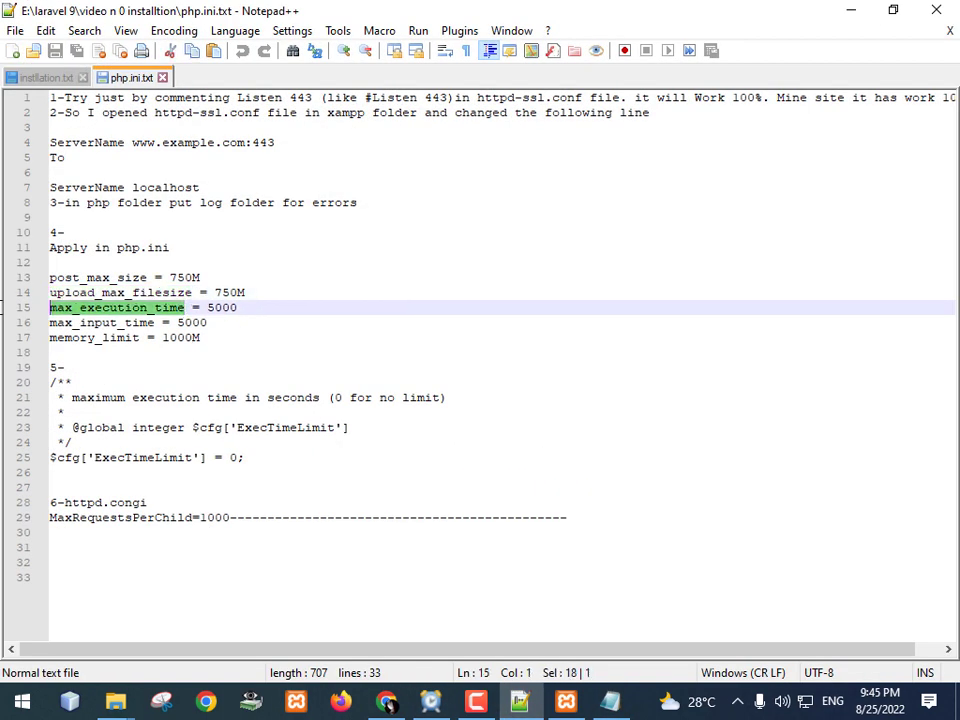
click(610, 702)
double_click(163, 200)
key(ctrl+v)
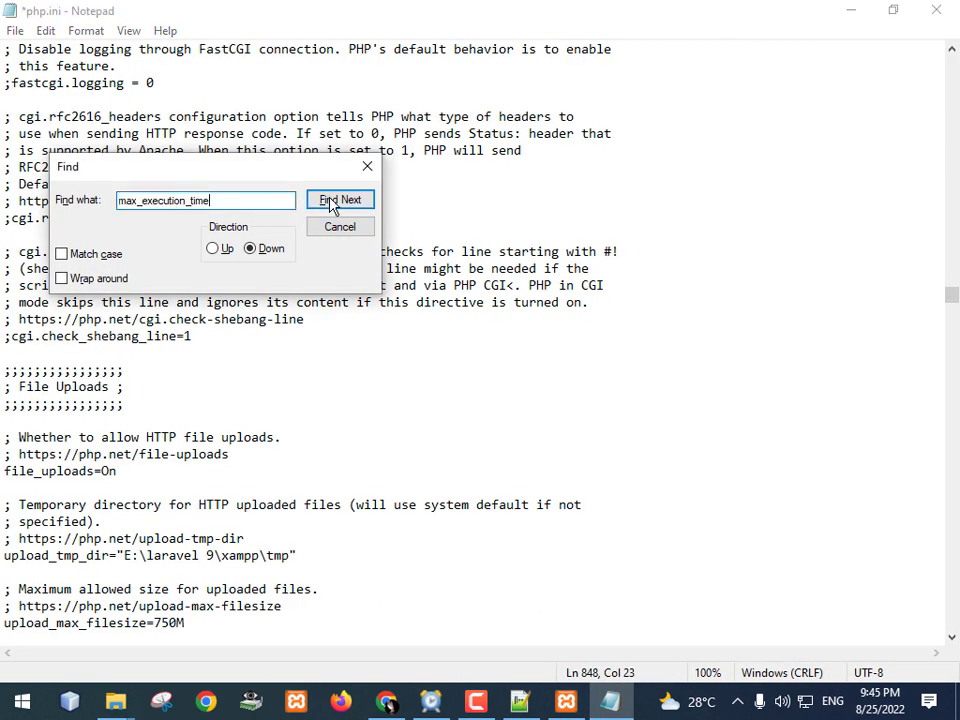
Step: Find max_execution_time by searching upward in php.ini and set it to 6000
click(337, 203)
click(557, 422)
click(218, 250)
click(328, 204)
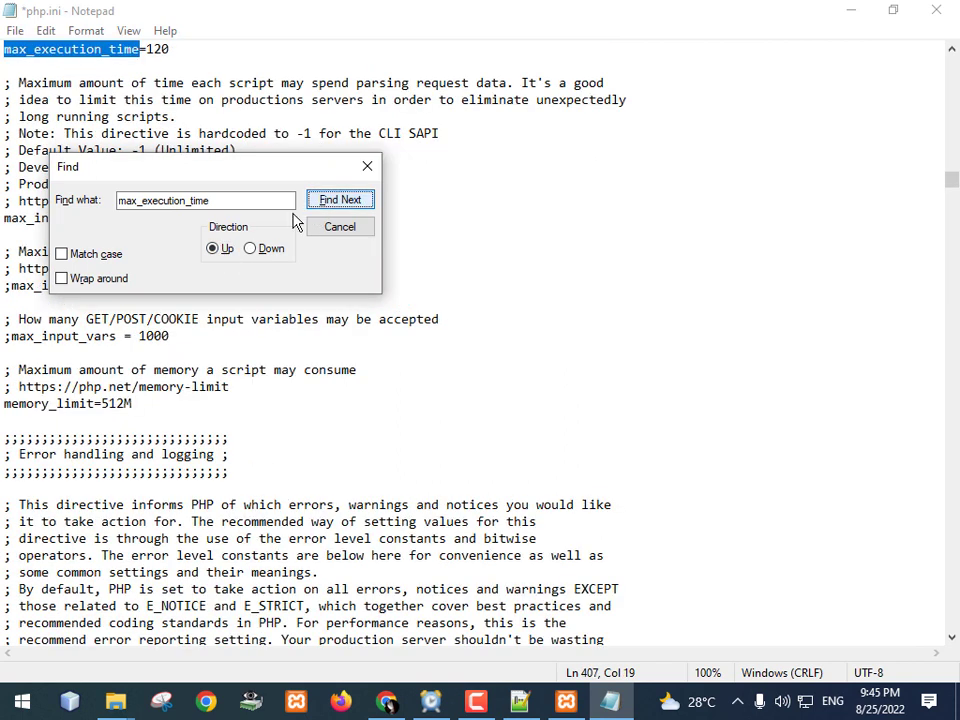
click(160, 48)
drag(160, 48, 147, 48)
text(6000)
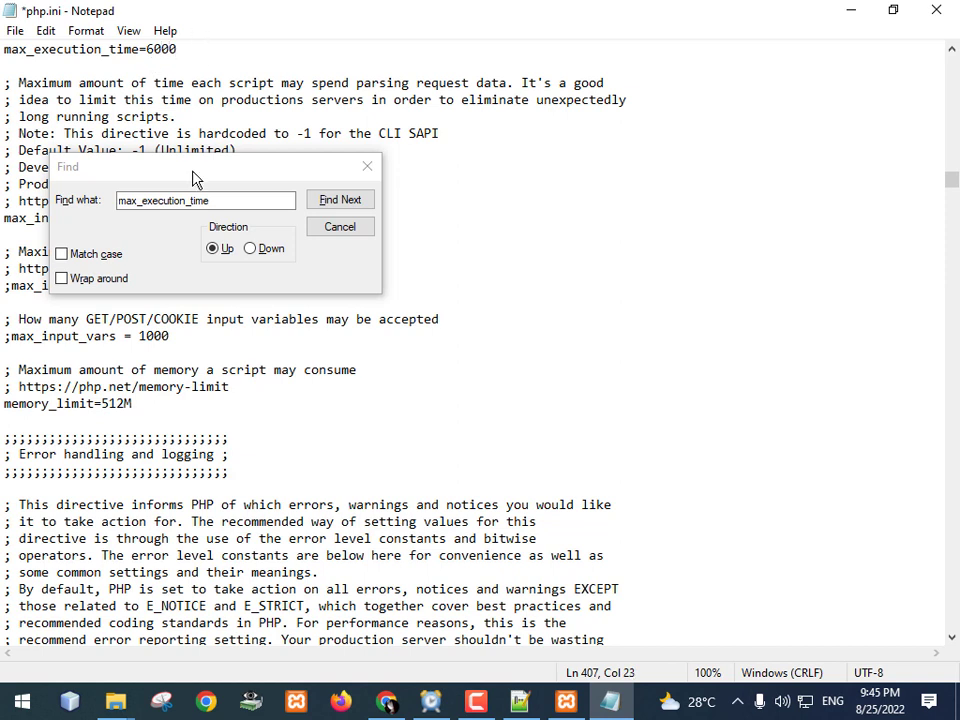
key(F3)
double_click(170, 85)
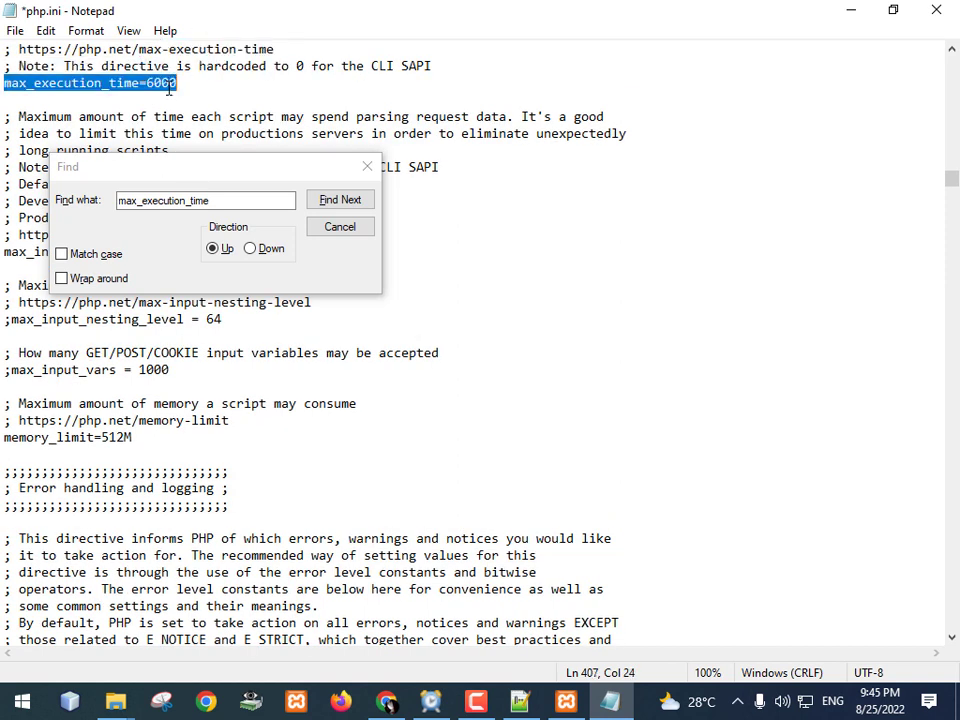
click(143, 83)
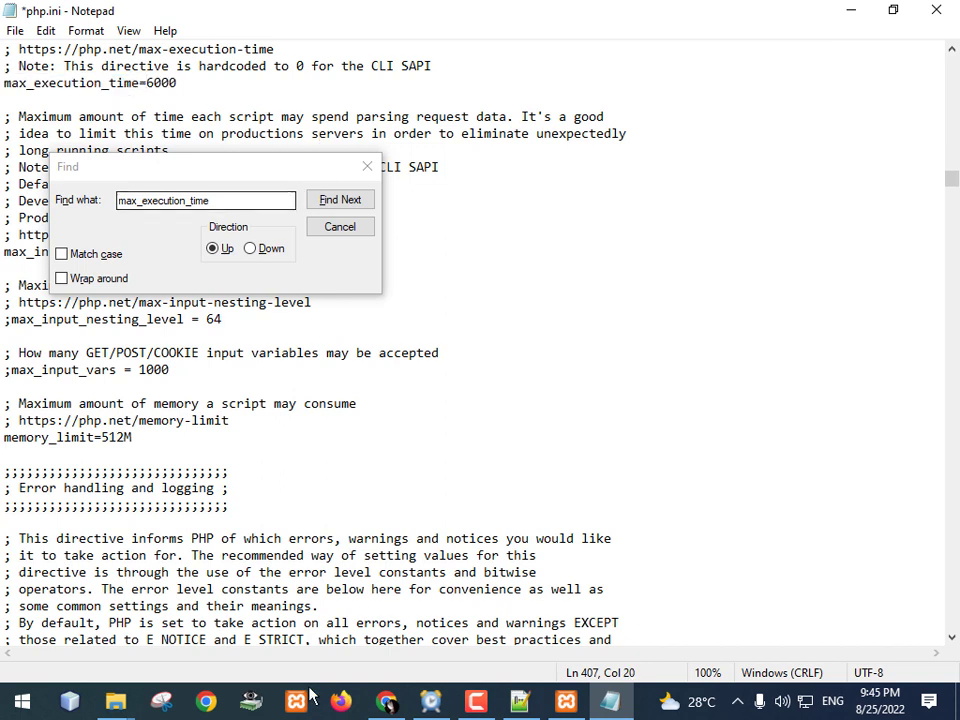
Step: Copy upload_max_filesize from the Notepad++ notes and search php.ini for it to recheck its value
click(517, 705)
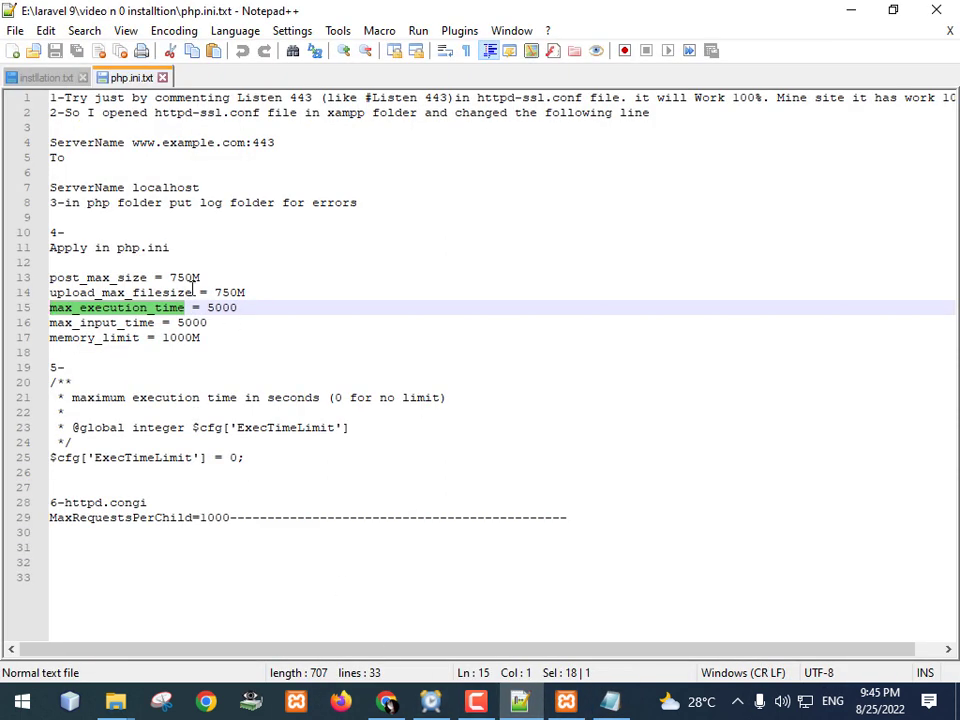
drag(193, 292, 51, 292)
key(ctrl+c)
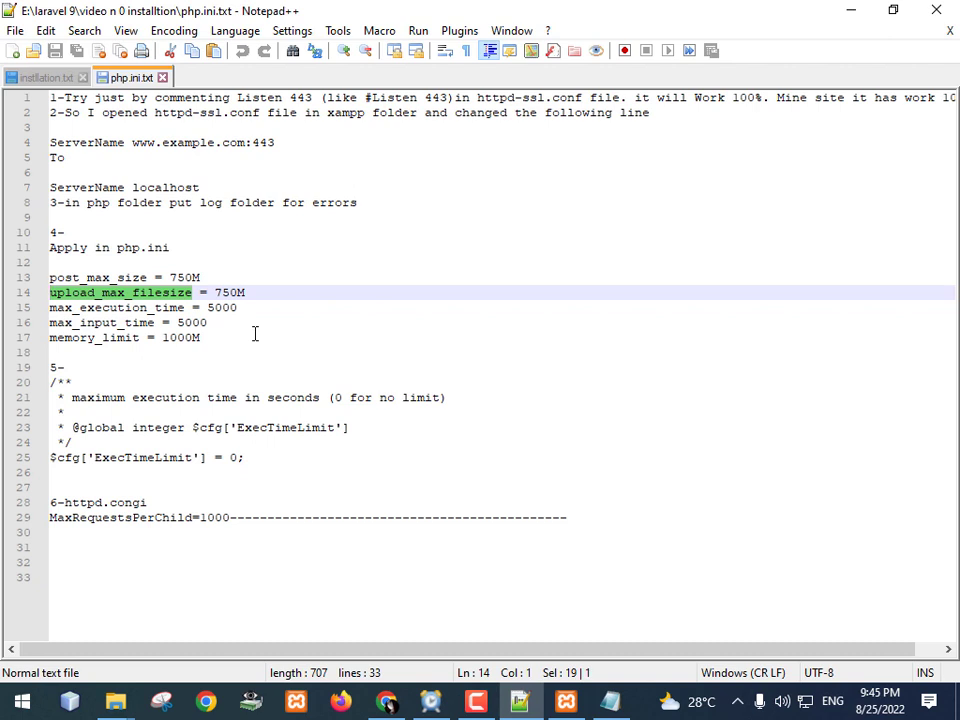
key(alt+Tab)
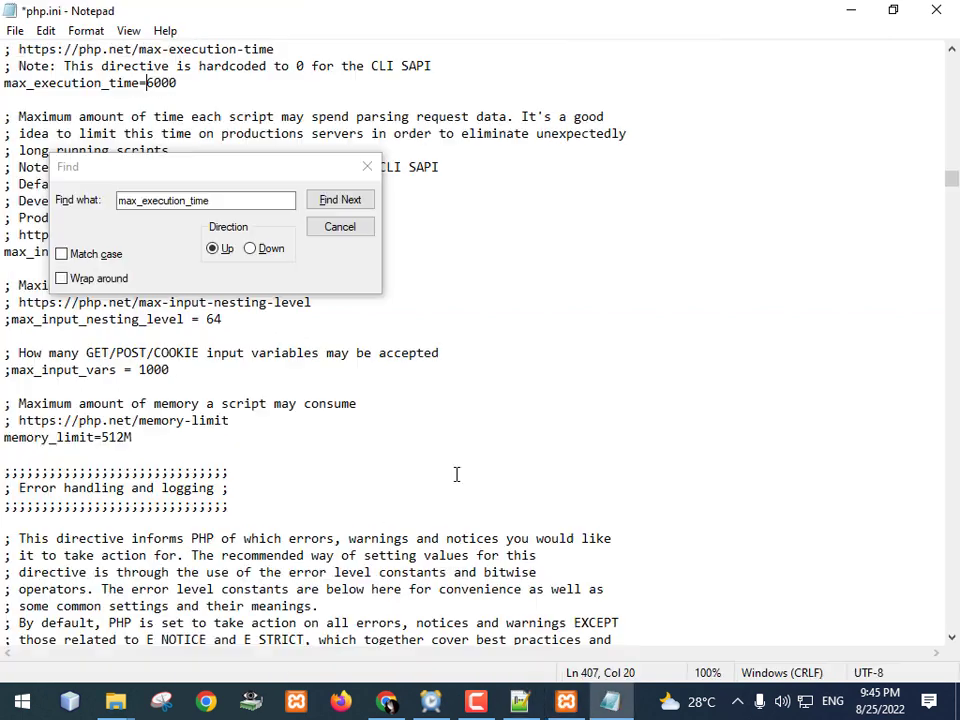
click(220, 201)
double_click(220, 201)
key(ctrl+v)
click(340, 202)
click(563, 418)
click(250, 248)
click(325, 202)
key(shift+End)
Step: Copy post_max_size from the Notepad++ notes and search php.ini for it to recheck its value
key(alt+Tab)
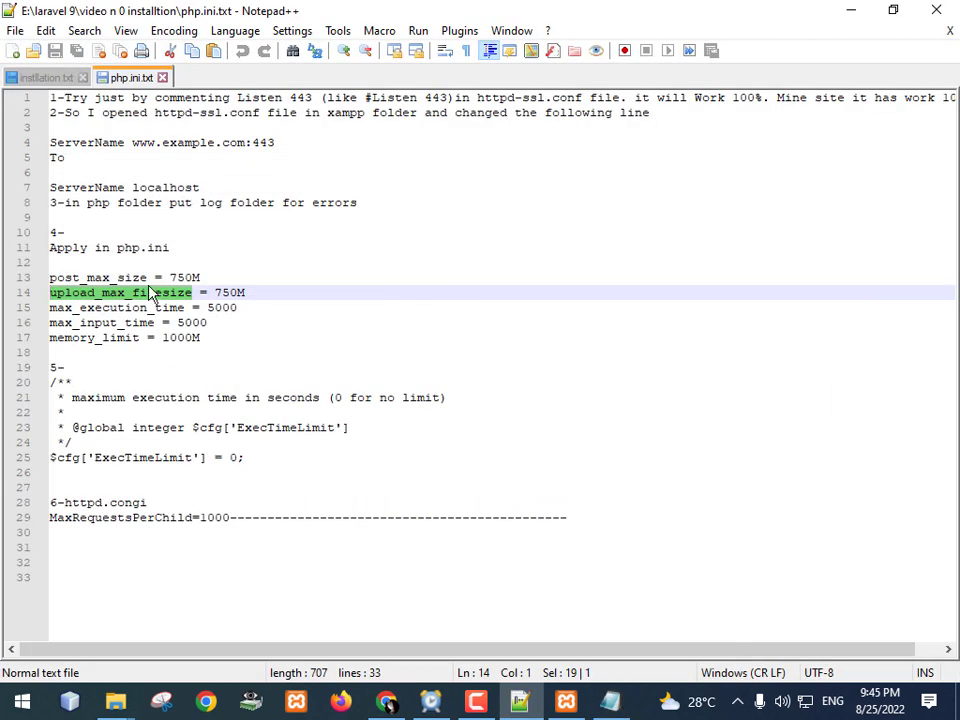
drag(147, 277, 17, 278)
key(ctrl+c)
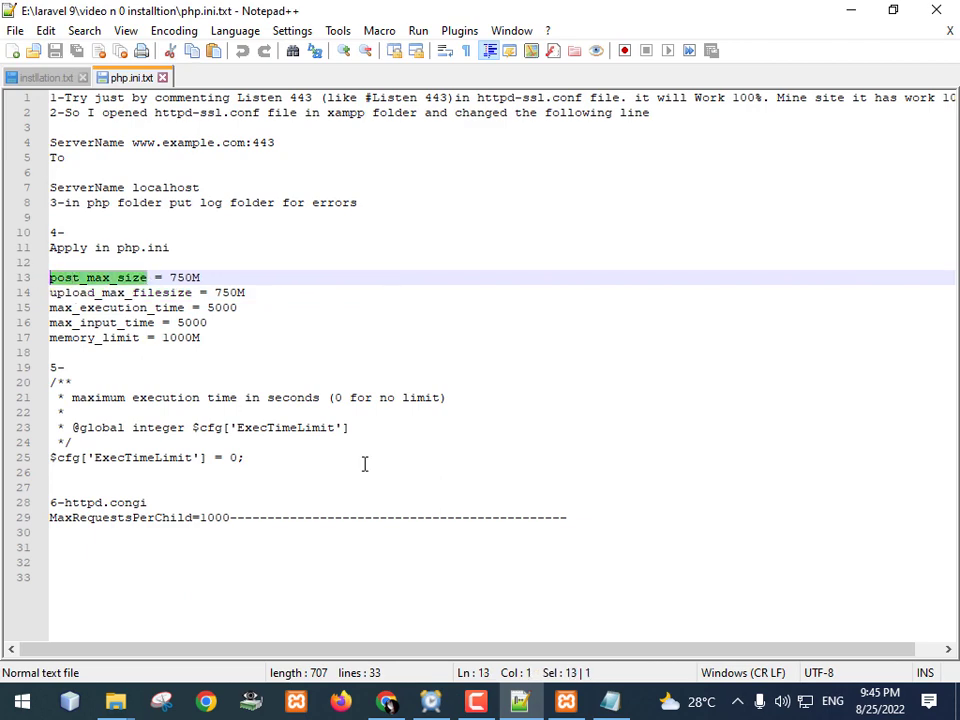
key(alt+Tab)
double_click(190, 202)
key(ctrl+v)
click(366, 205)
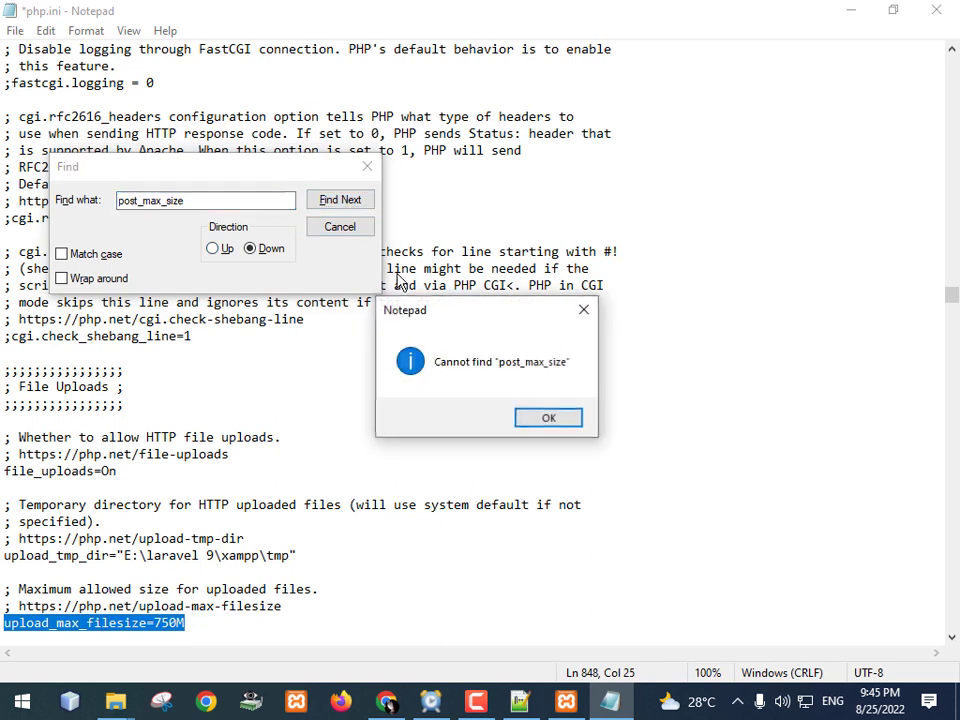
click(548, 417)
click(213, 248)
click(338, 201)
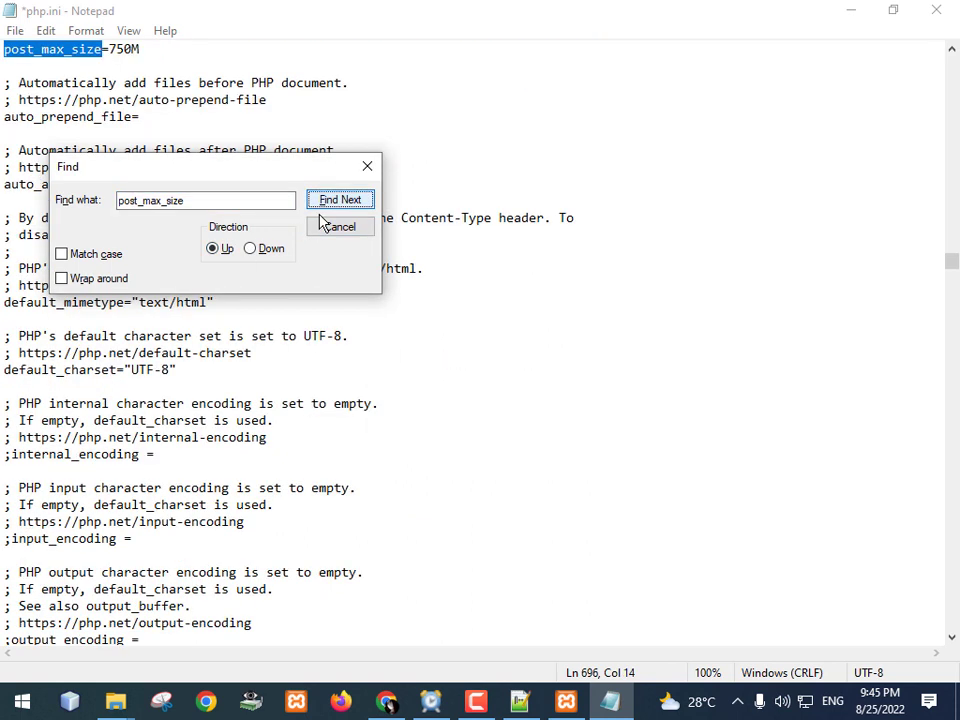
click(116, 48)
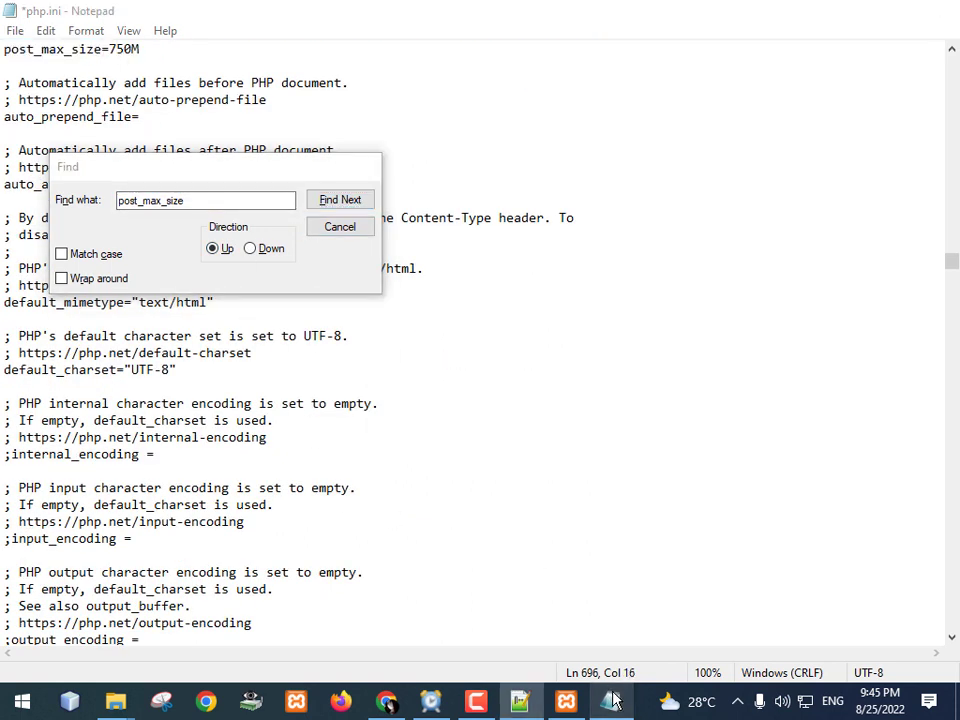
Step: Return to the php.ini.txt notes, go over the settings already handled and copy the name max_input_time
click(612, 702)
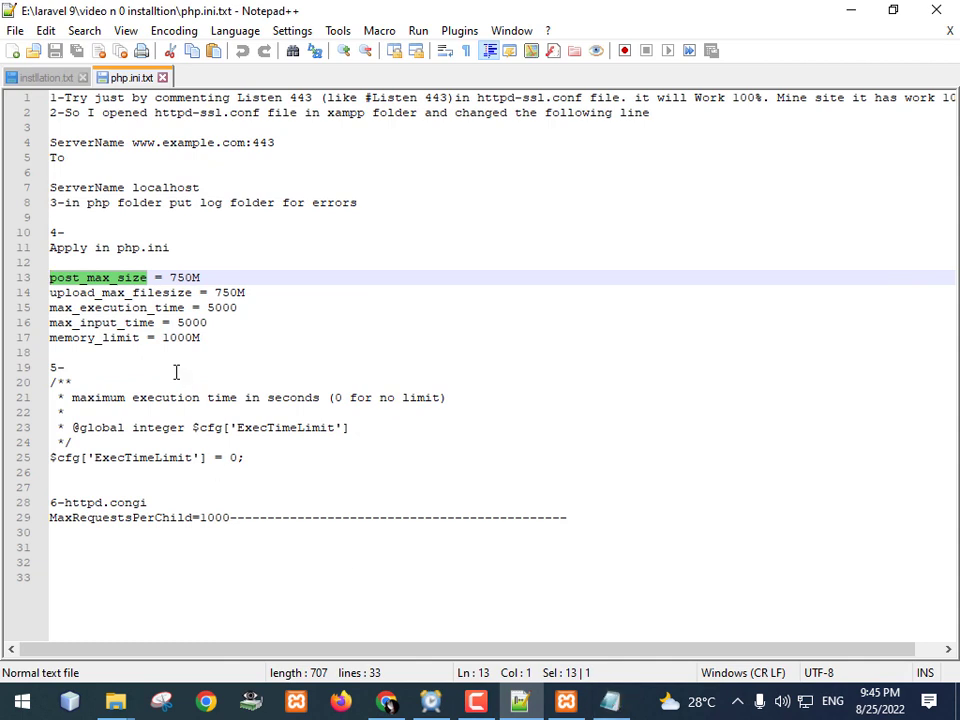
double_click(116, 309)
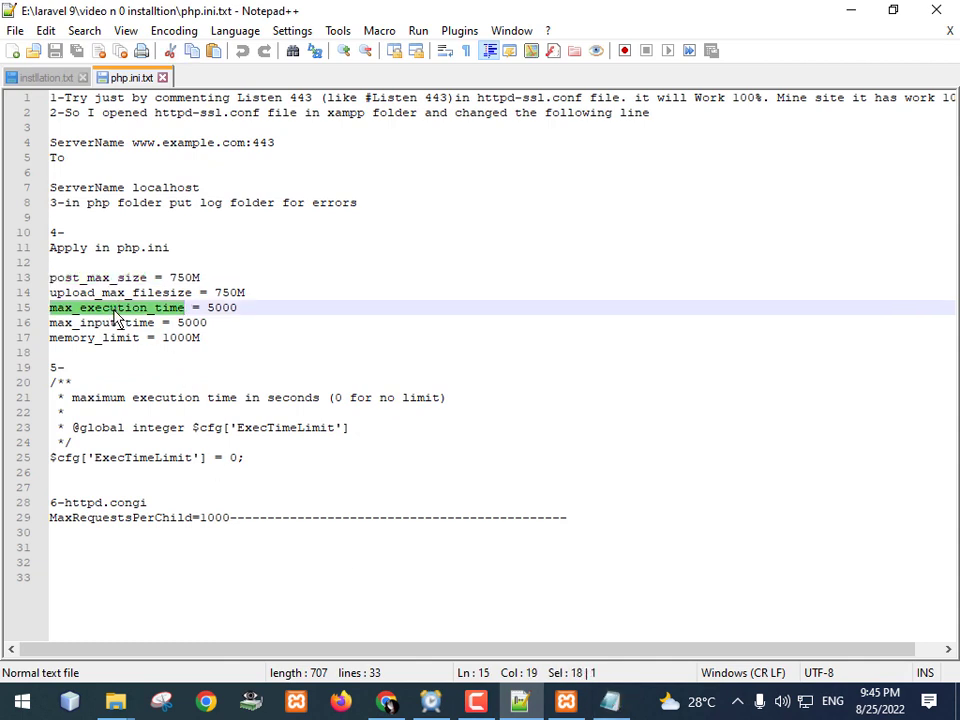
double_click(94, 280)
click(94, 292)
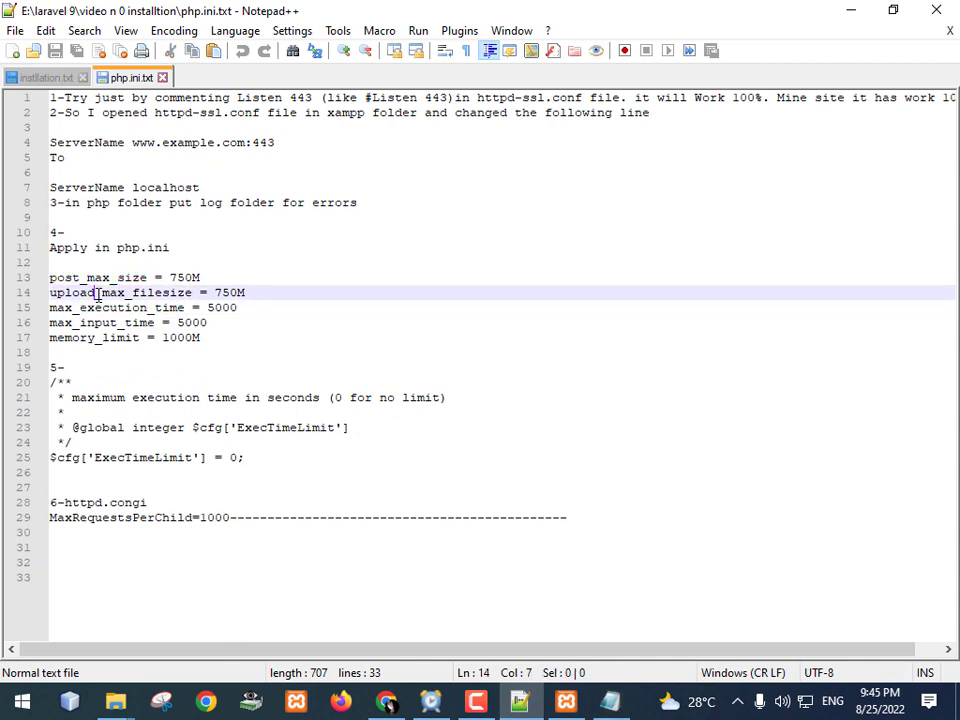
double_click(94, 307)
drag(152, 322, 44, 322)
key(ctrl+c)
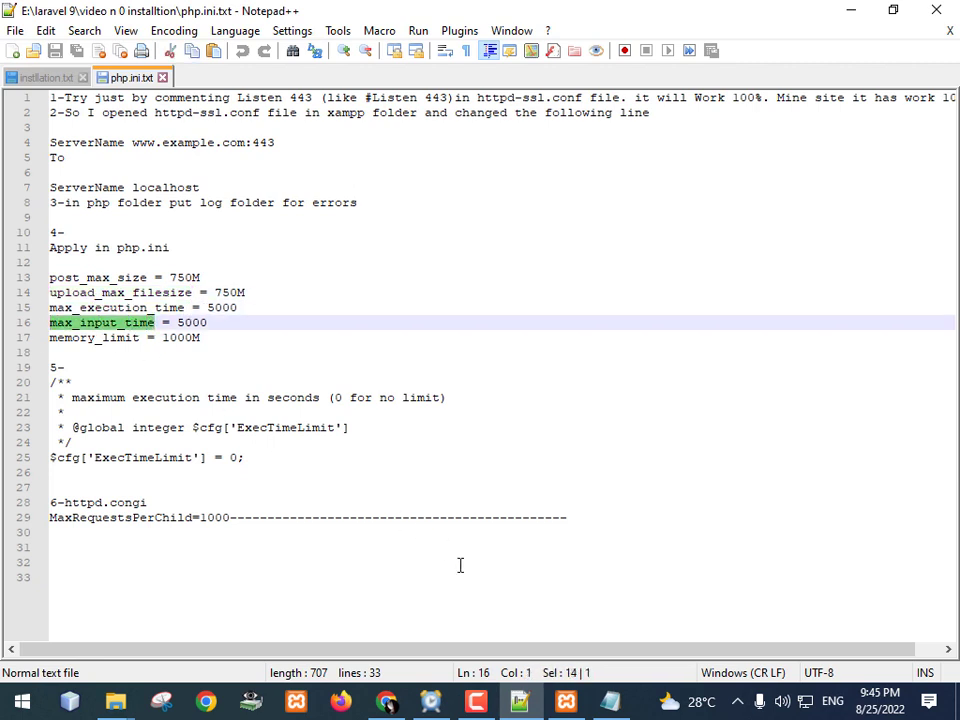
Step: Find max_input_time by searching upward in php.ini and set it to 6000
key(alt+Tab)
double_click(194, 204)
key(ctrl+v)
click(270, 250)
click(330, 202)
click(551, 419)
click(213, 248)
click(330, 202)
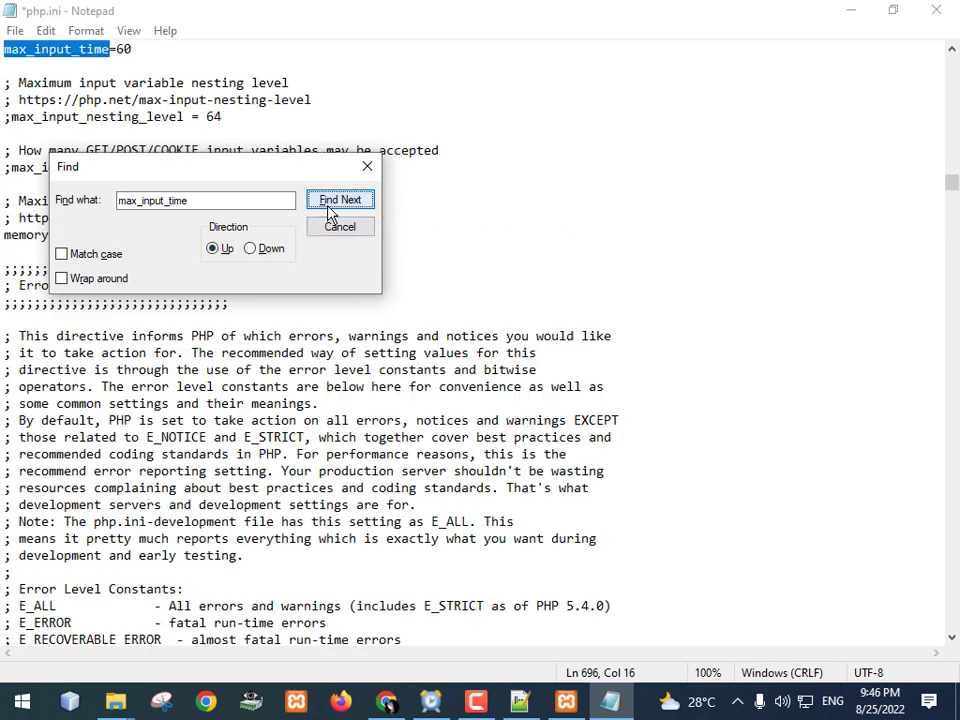
click(124, 57)
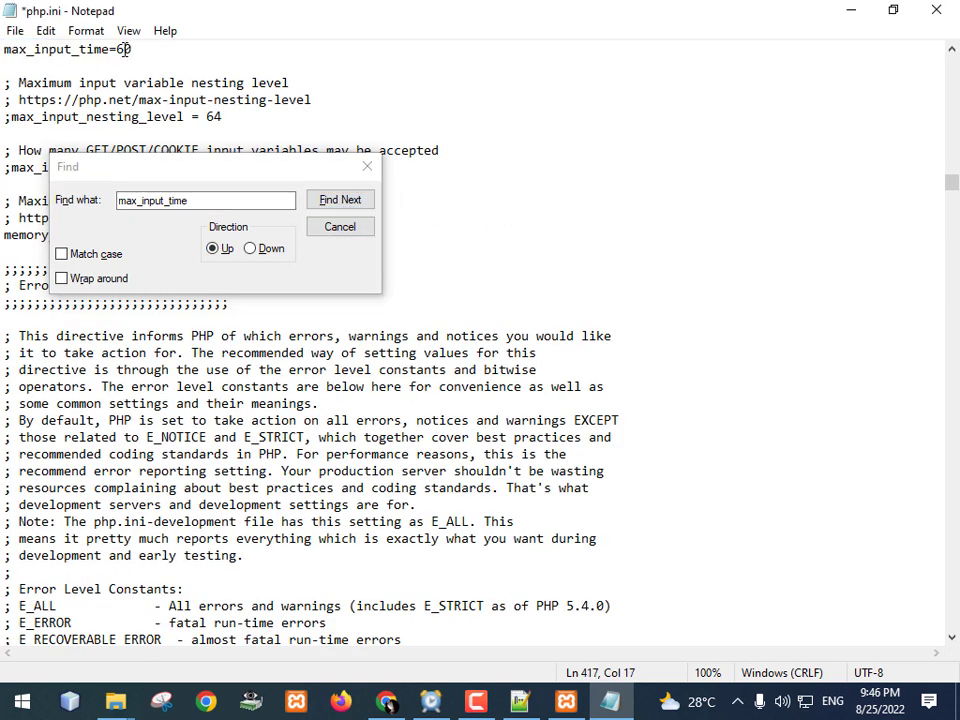
Step: Copy memory_limit from the php.ini.txt notes and enter it as the search term for php.ini in Notepad
click(611, 703)
drag(140, 340, 17, 343)
key(ctrl+c)
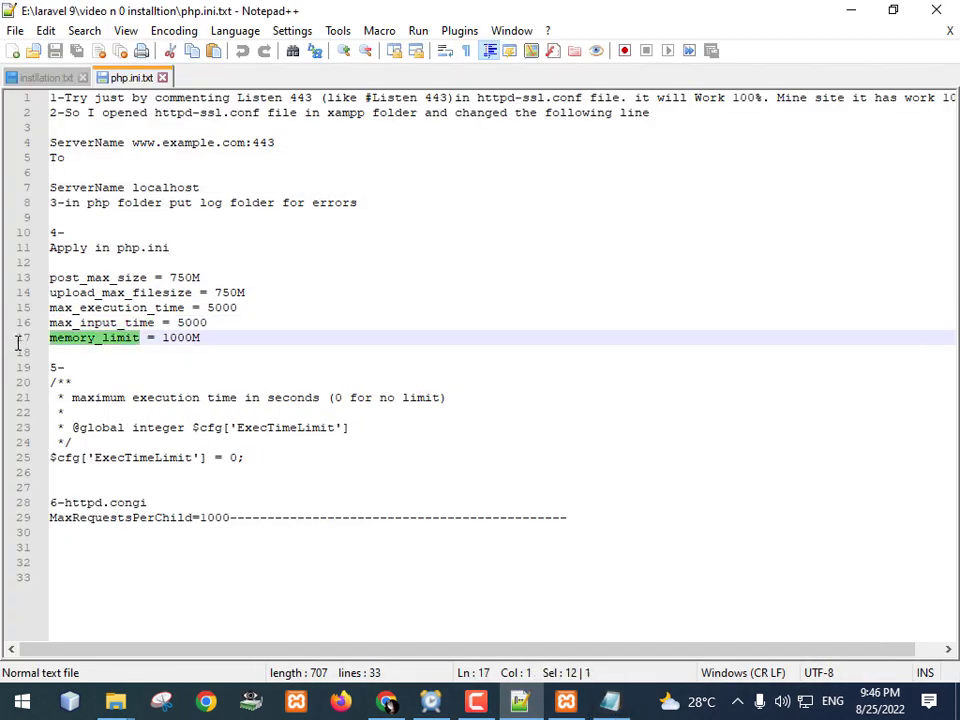
click(606, 702)
double_click(197, 196)
key(ctrl+v)
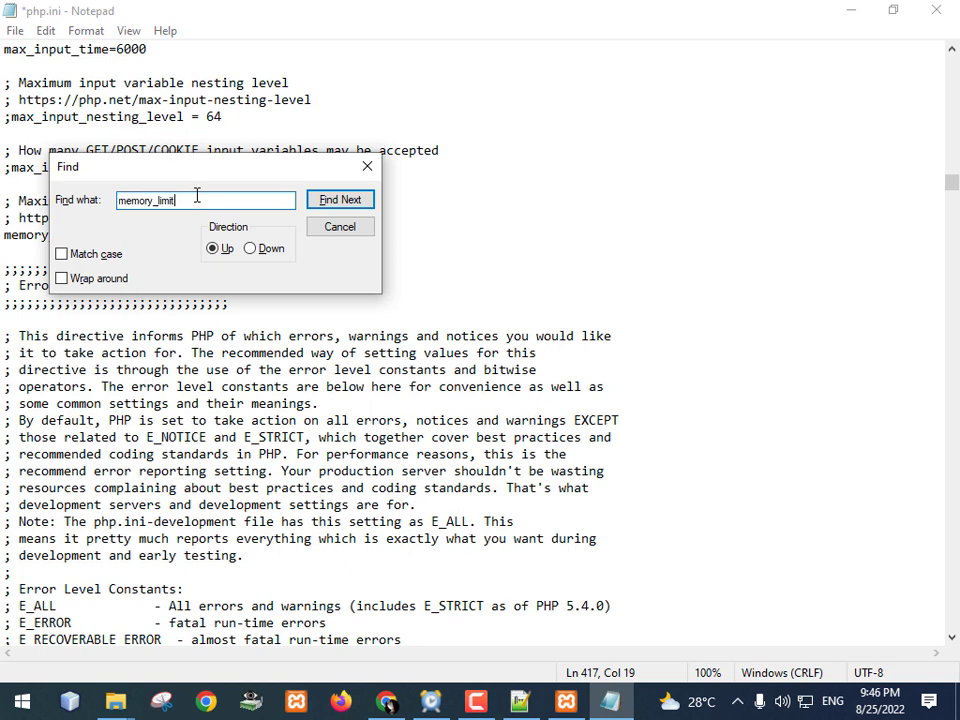
Step: Find memory_limit by searching downward in php.ini and set it to 1024M
click(260, 249)
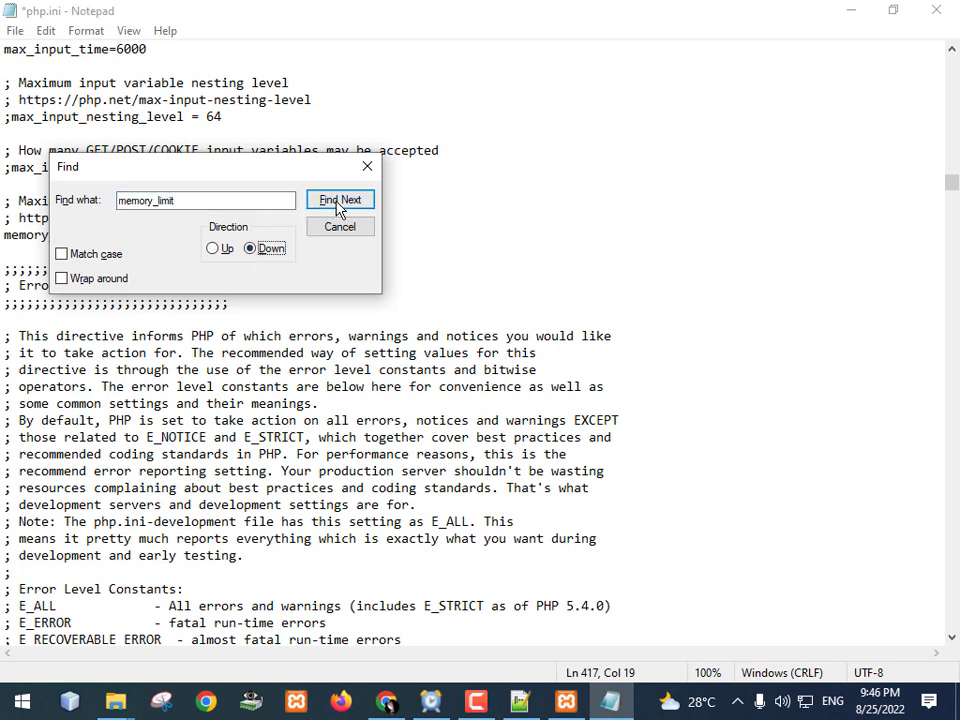
click(338, 205)
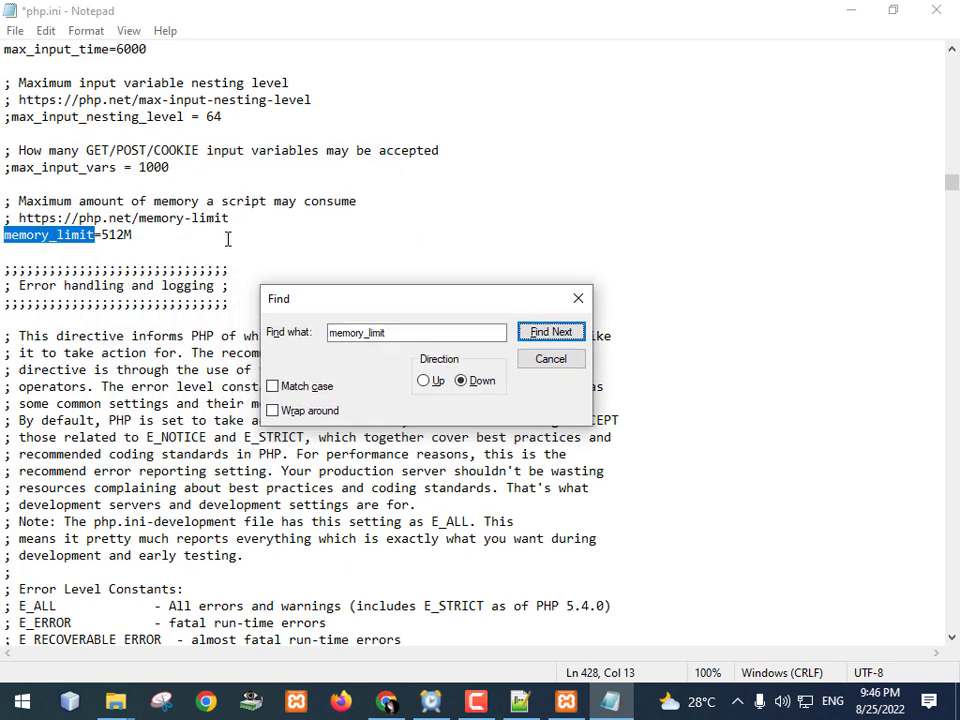
drag(124, 234, 109, 235)
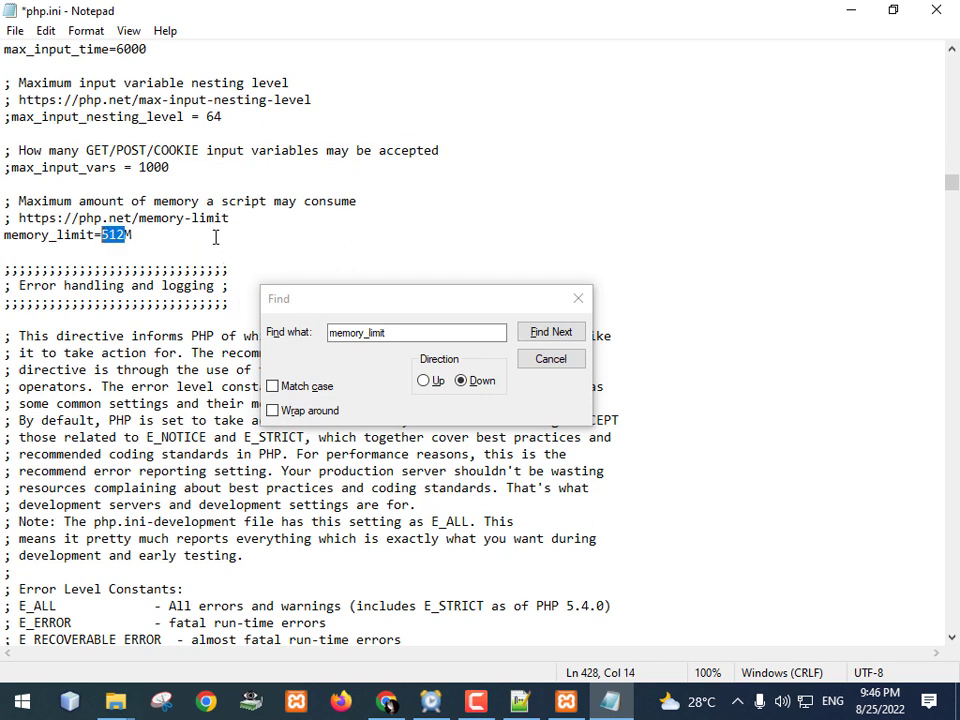
text(1024)
double_click(68, 236)
drag(365, 311, 428, 296)
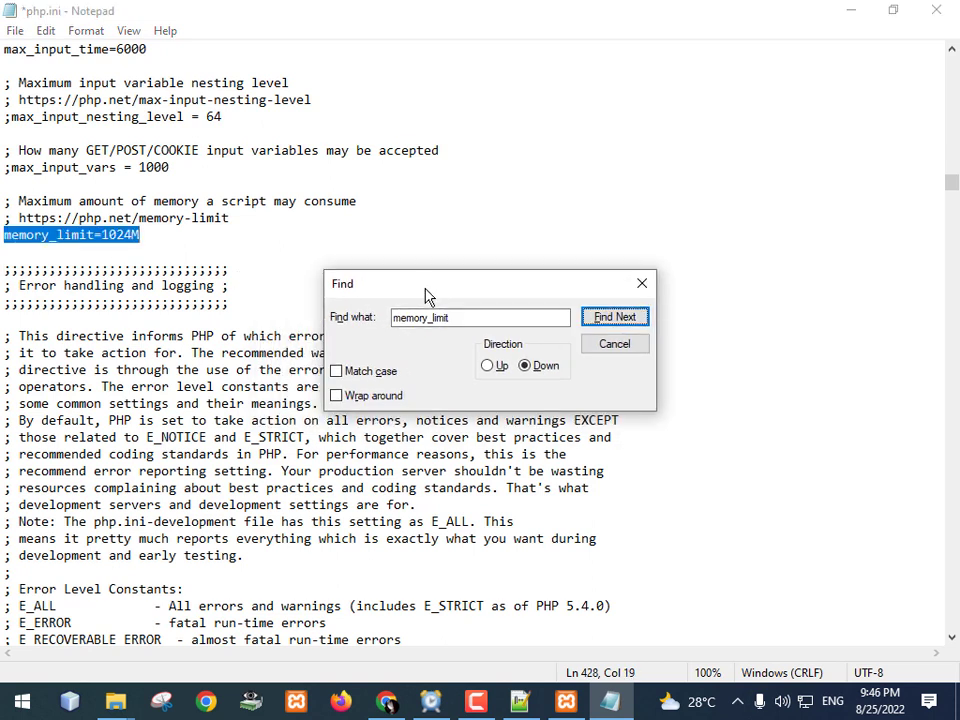
double_click(126, 236)
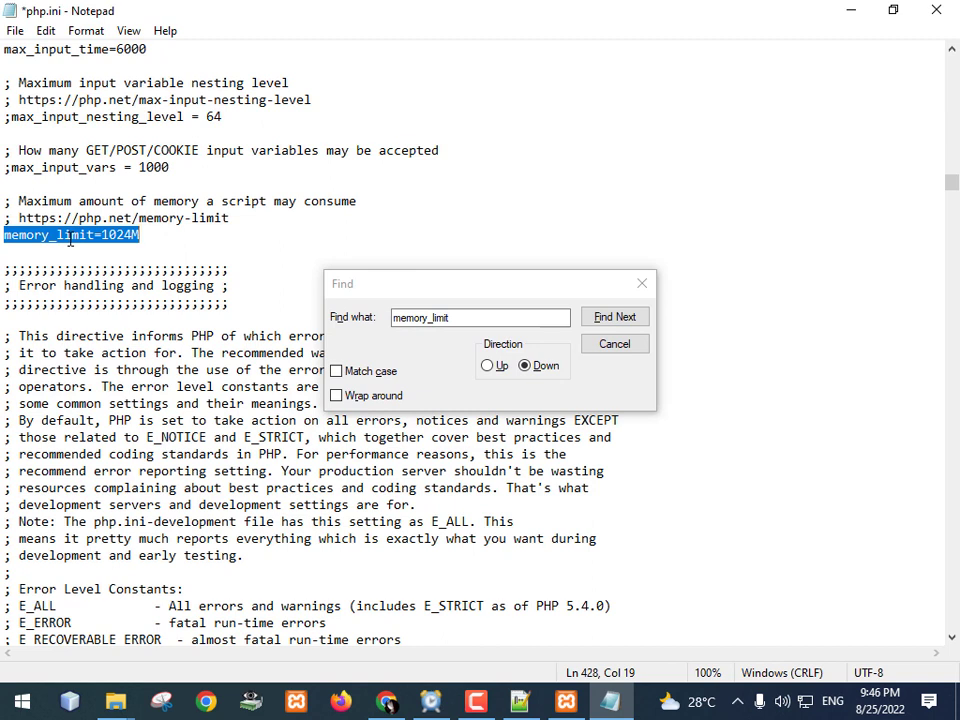
drag(445, 283, 458, 221)
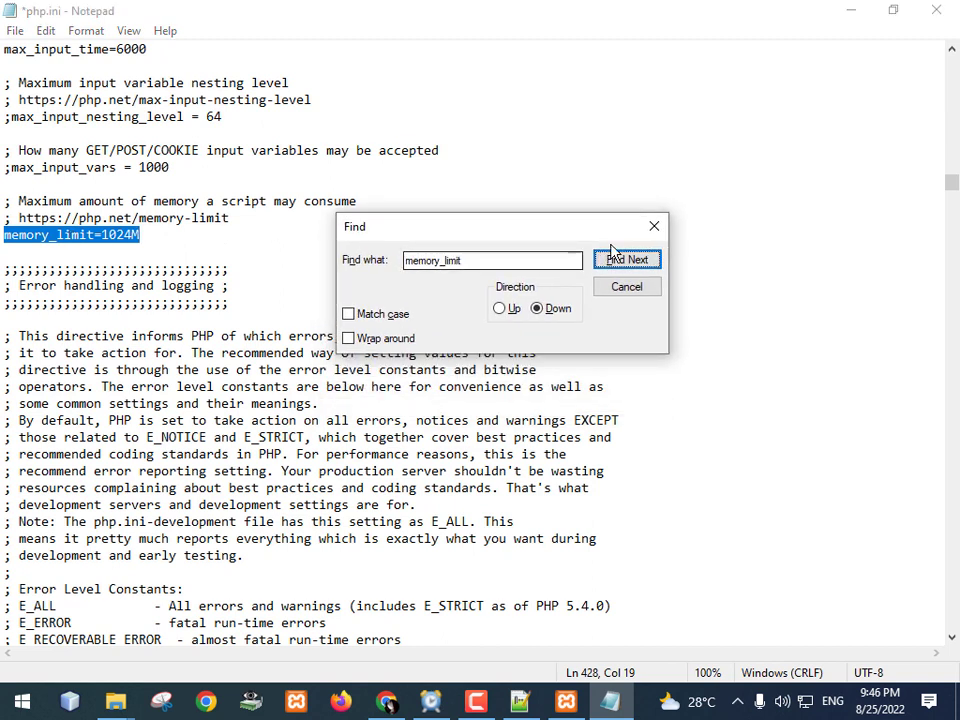
Step: Dismiss the search, save the php.ini changes and close Notepad
click(654, 225)
click(8, 28)
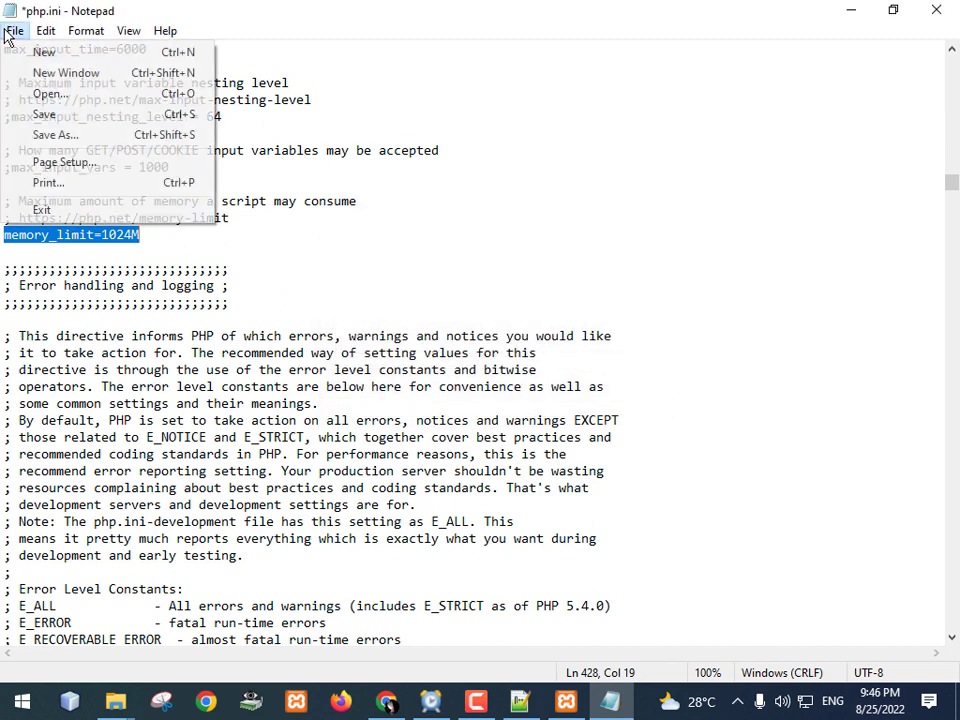
click(30, 114)
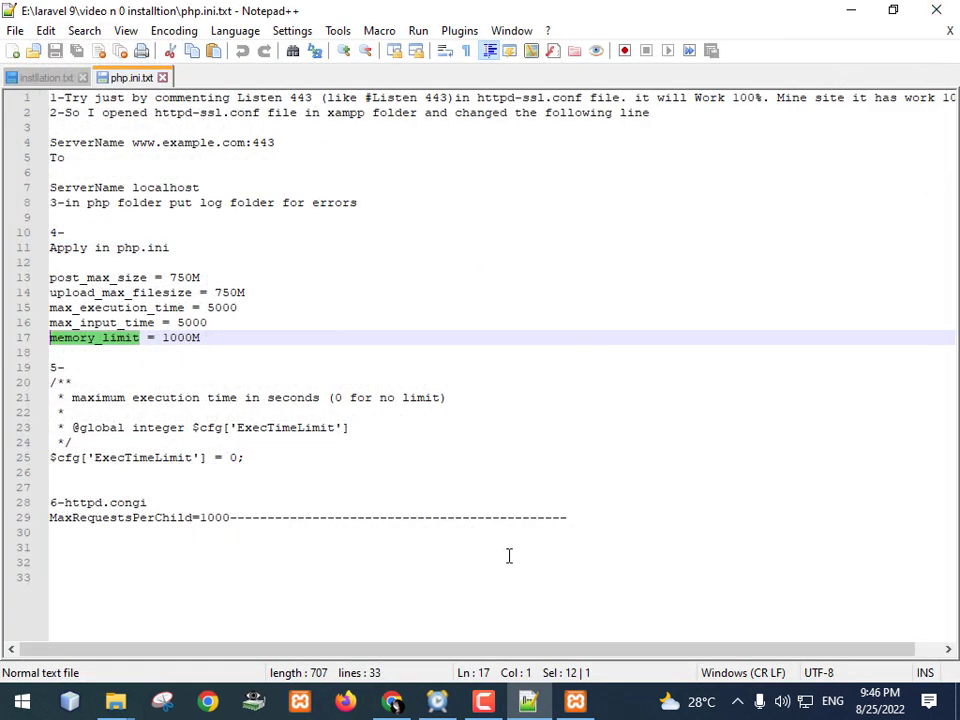
Step: Switch to Chrome, load the localhost dashboard, close the Download XAMPP page and open phpMyAdmin
key(alt+Tab)
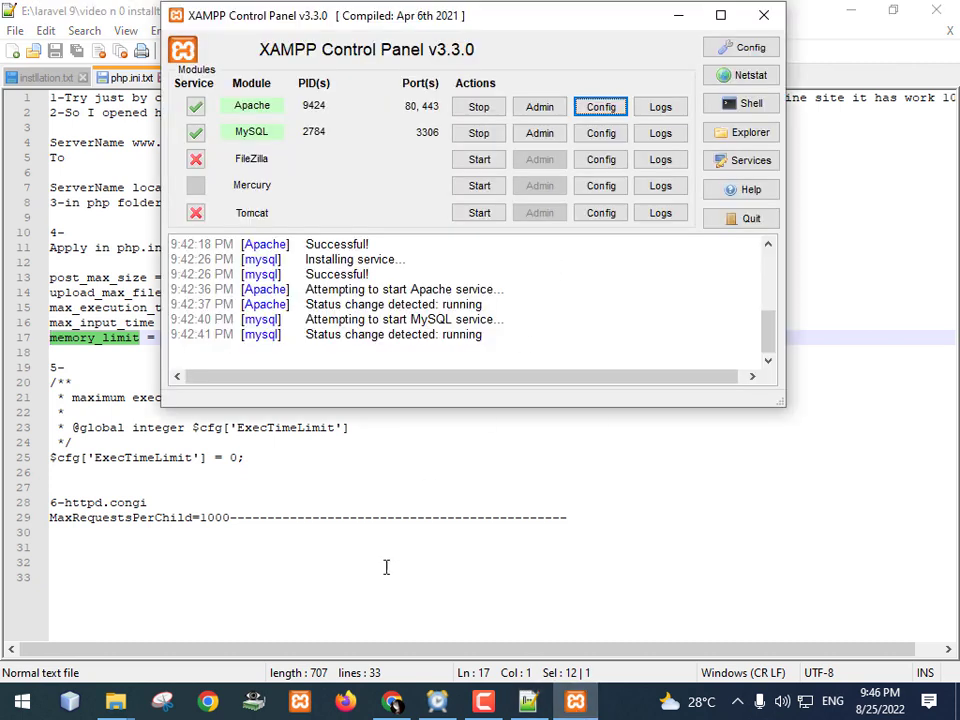
click(392, 701)
click(541, 49)
text(lo)
key(Return)
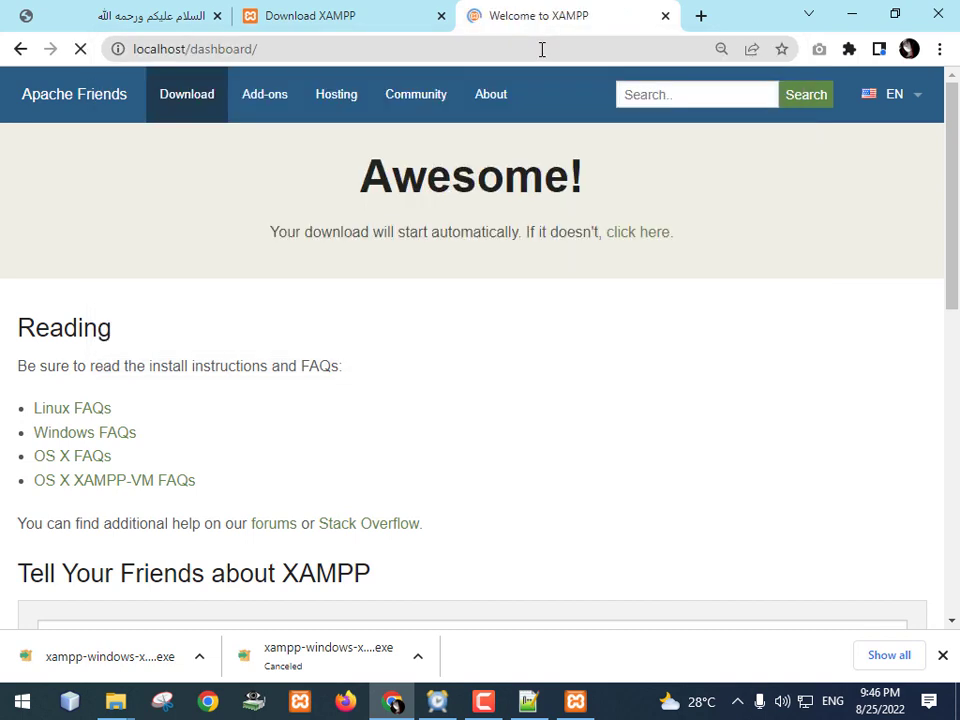
click(441, 15)
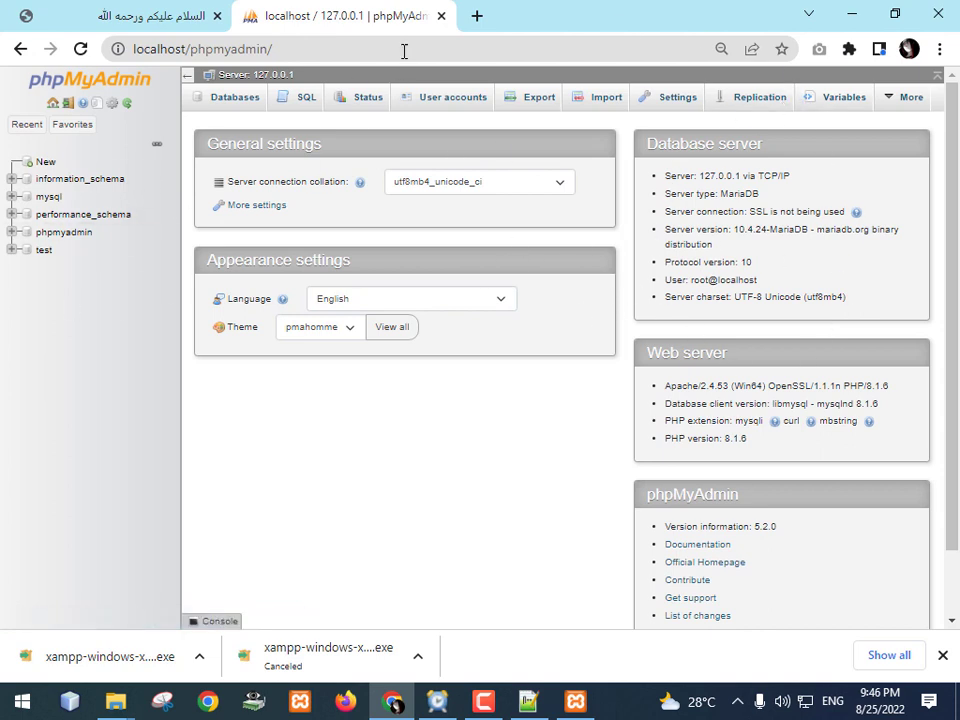
Step: Open the localhost/dashboard page in a new browser tab
click(477, 17)
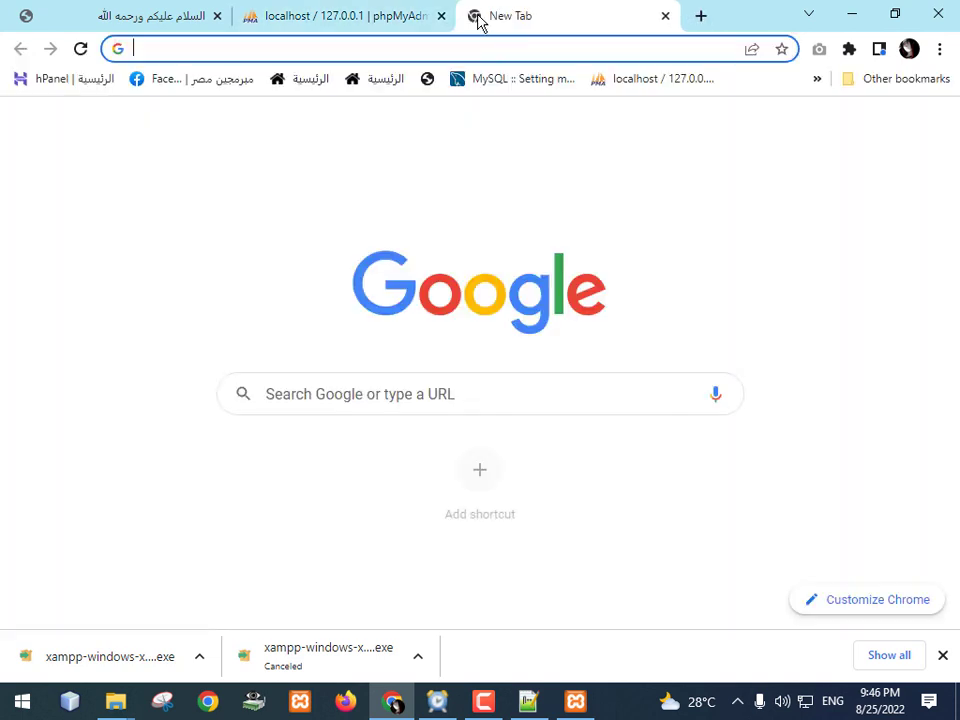
text(lo)
key(Return)
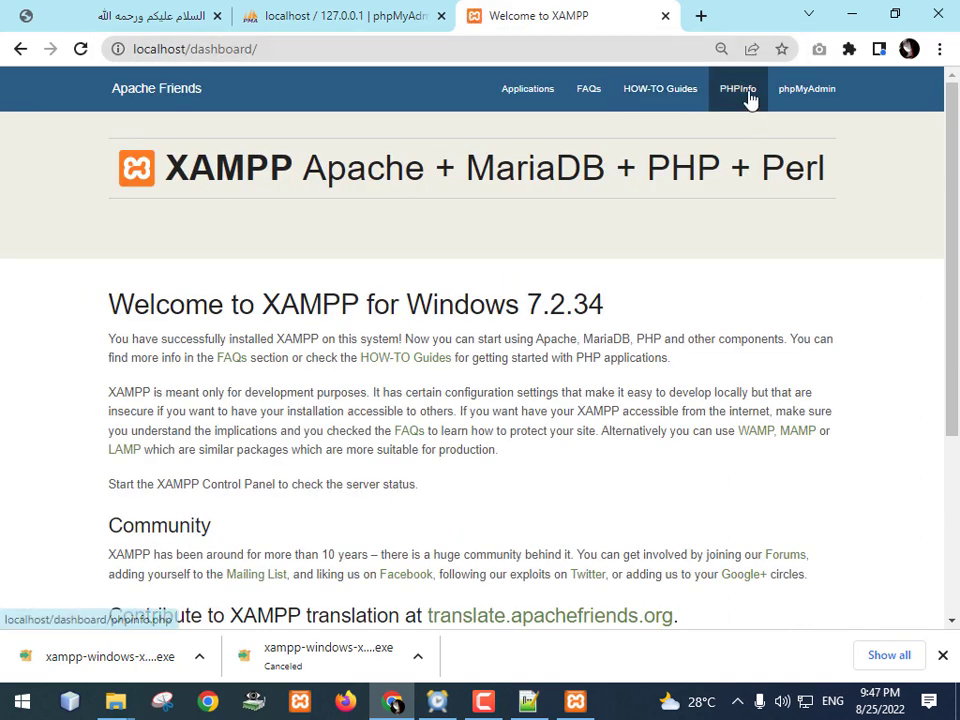
Step: Open the PHPInfo page from the XAMPP dashboard, check the PHP version, and close the phpinfo and dashboard pages
click(746, 93)
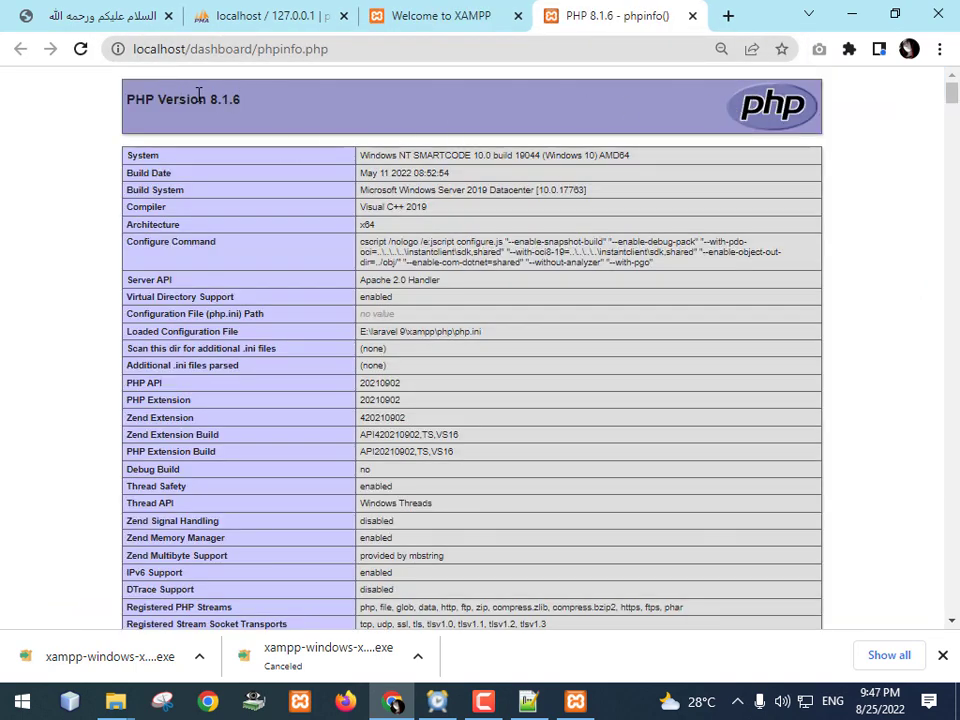
drag(228, 104, 242, 107)
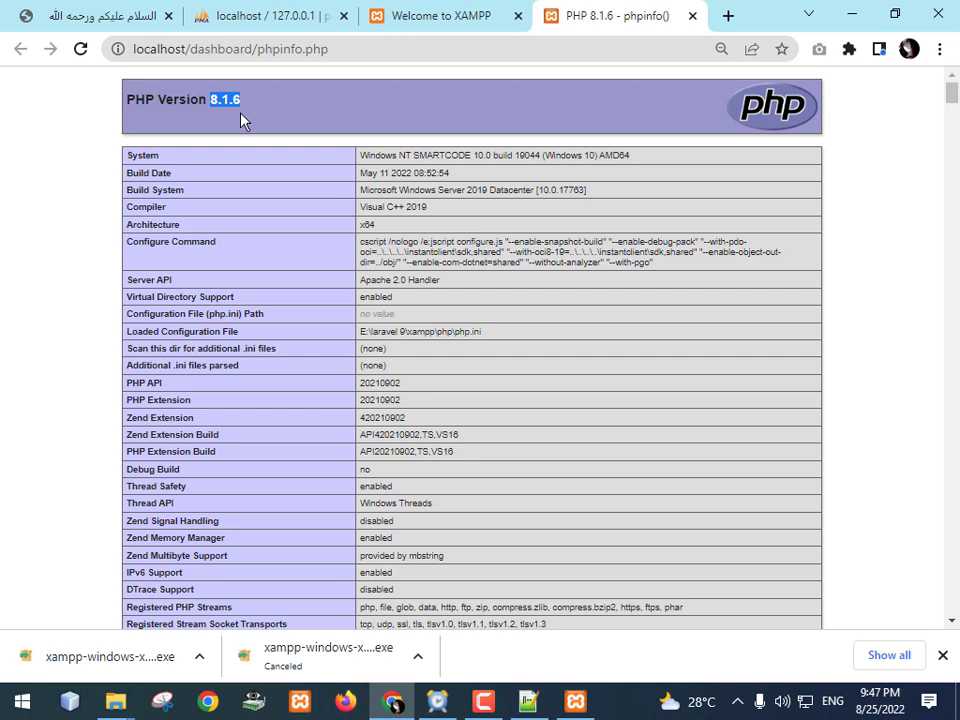
click(692, 15)
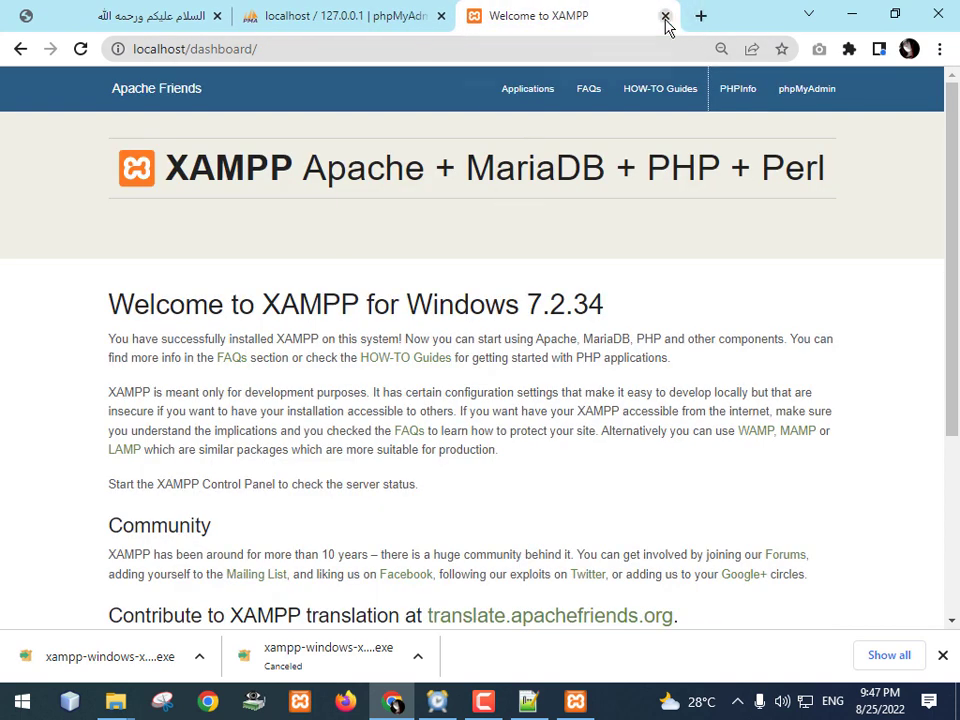
click(665, 17)
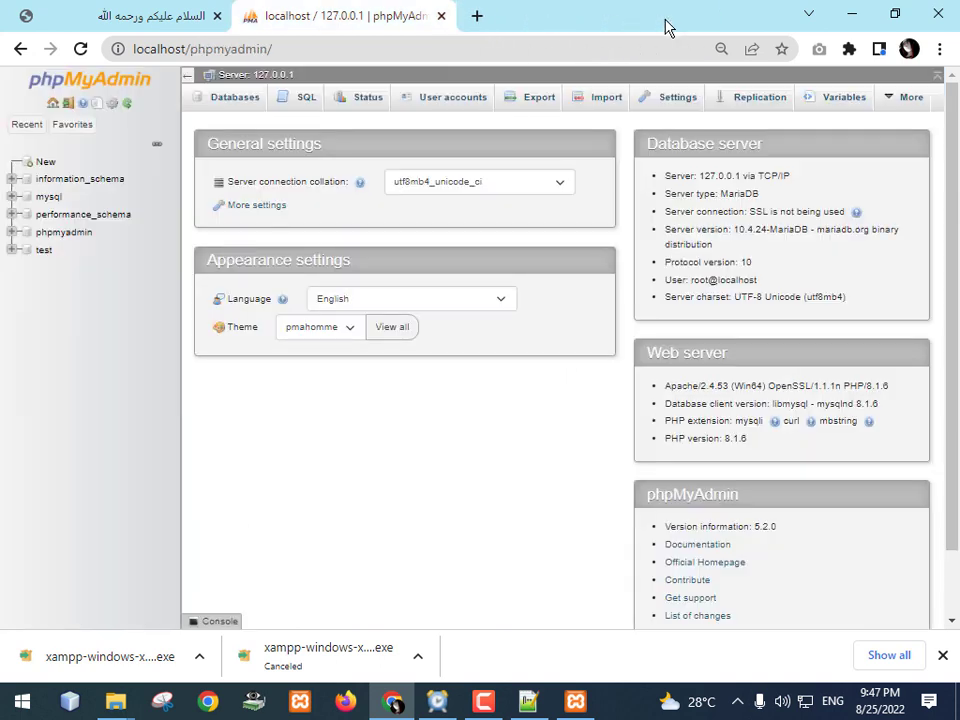
Step: Review the install checklist in the Sales and inventory system presentation, highlighting the xampp and composer entries
click(150, 15)
drag(255, 280, 507, 301)
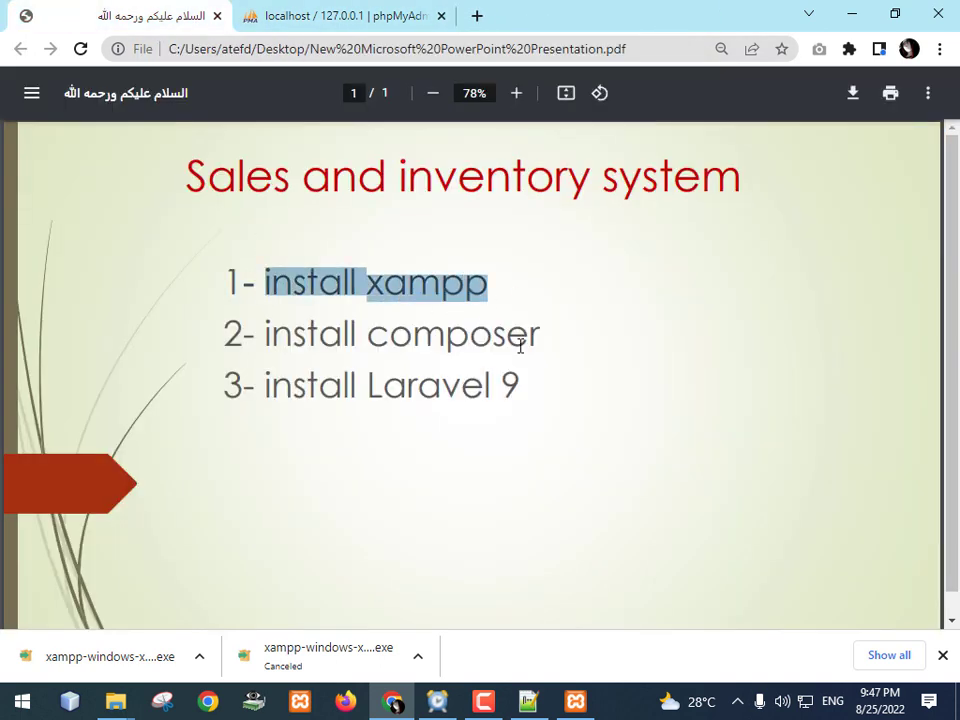
double_click(527, 339)
triple_click(499, 339)
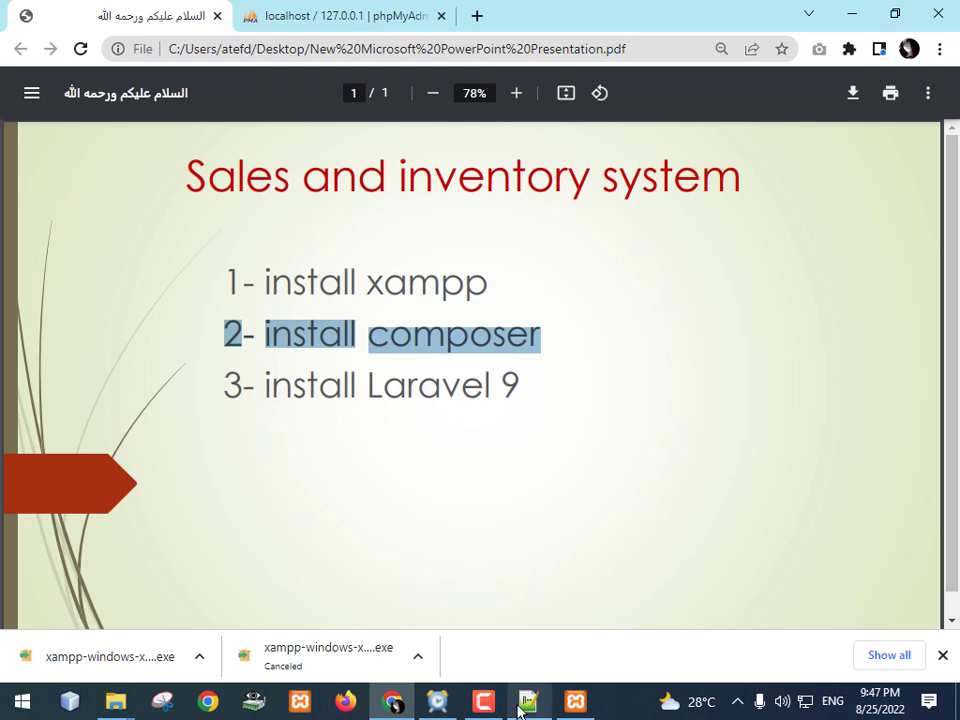
mouse_move(117, 702)
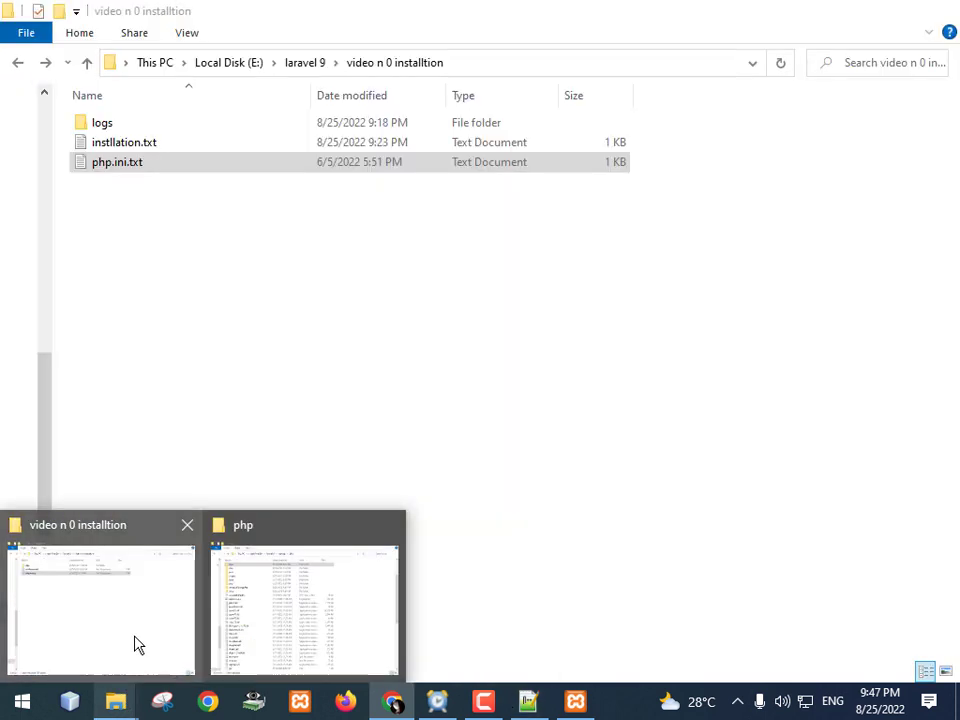
click(135, 643)
click(115, 148)
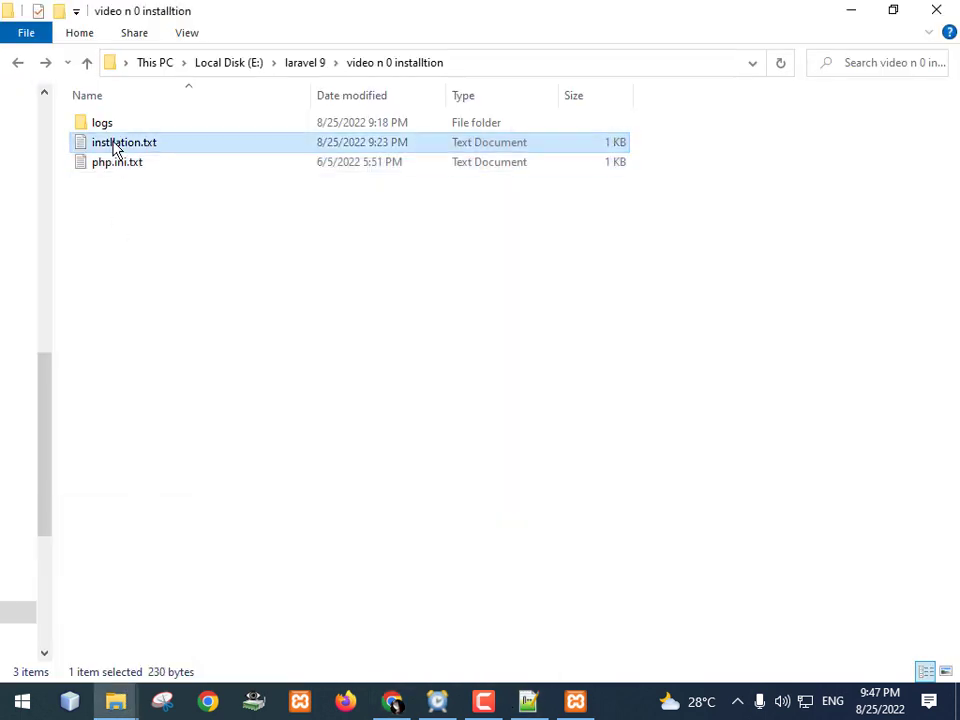
double_click(115, 148)
double_click(364, 132)
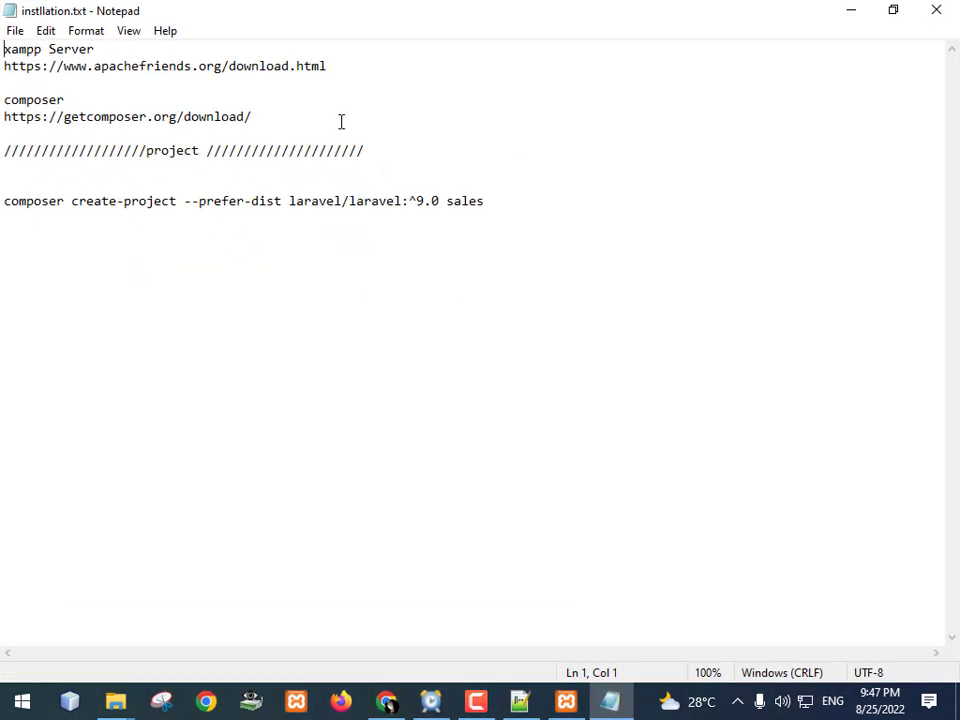
click(32, 133)
drag(32, 133, 3, 120)
key(ctrl+c)
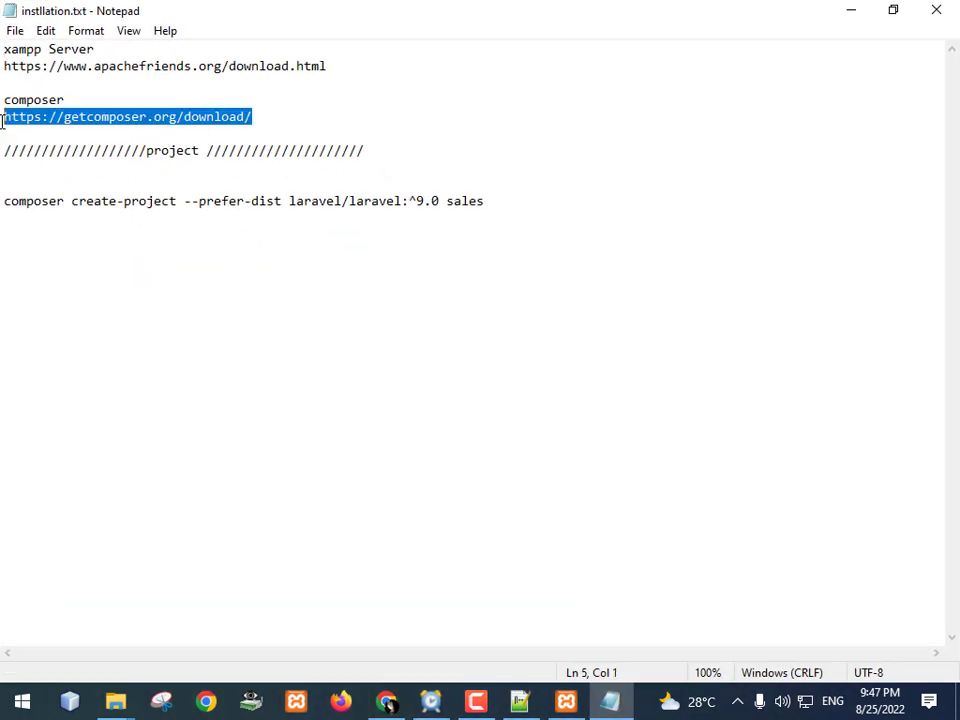
Step: Switch to Chrome and load the copied getcomposer.org/download/ address in a new browser tab
click(386, 701)
click(430, 16)
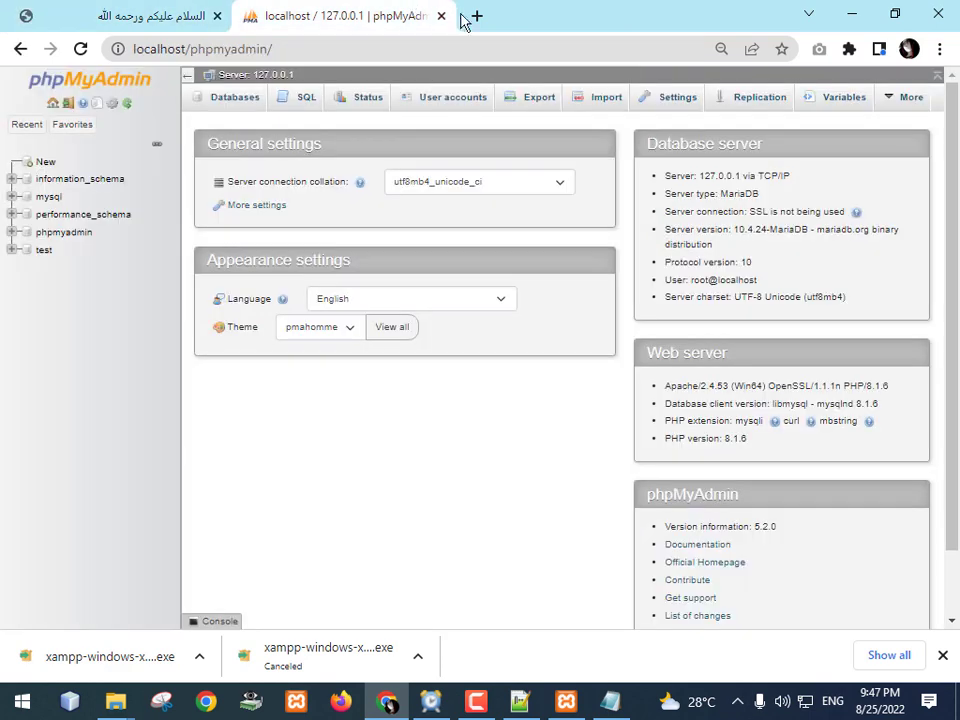
click(475, 15)
key(ctrl+v)
key(Return)
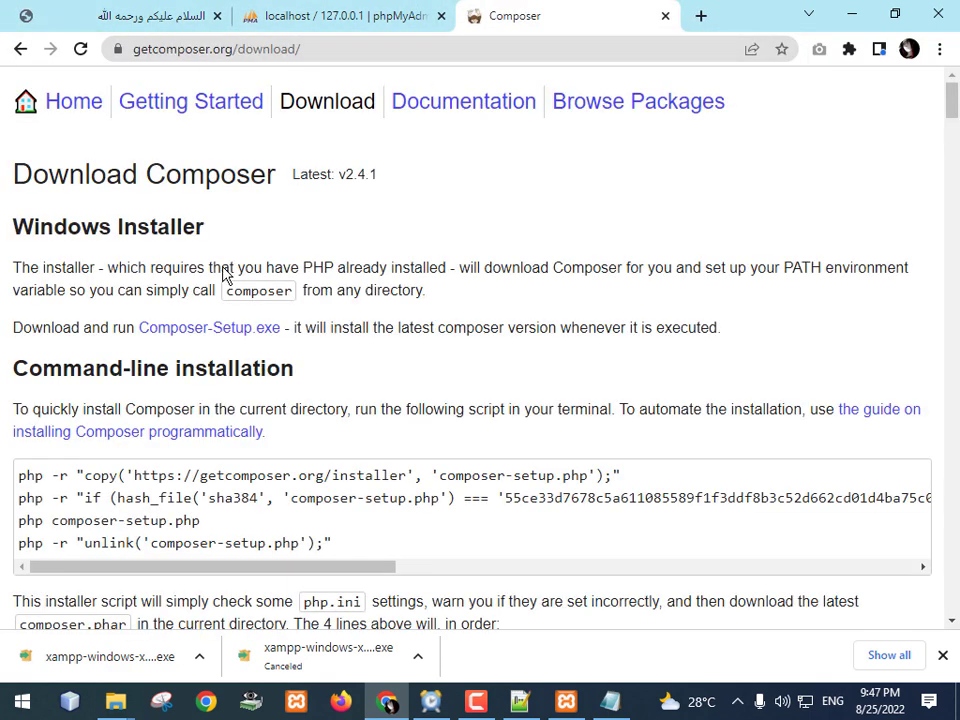
Step: Download Composer-Setup.exe for Windows and show the downloaded file in its folder
scroll(160, 215, down, 2)
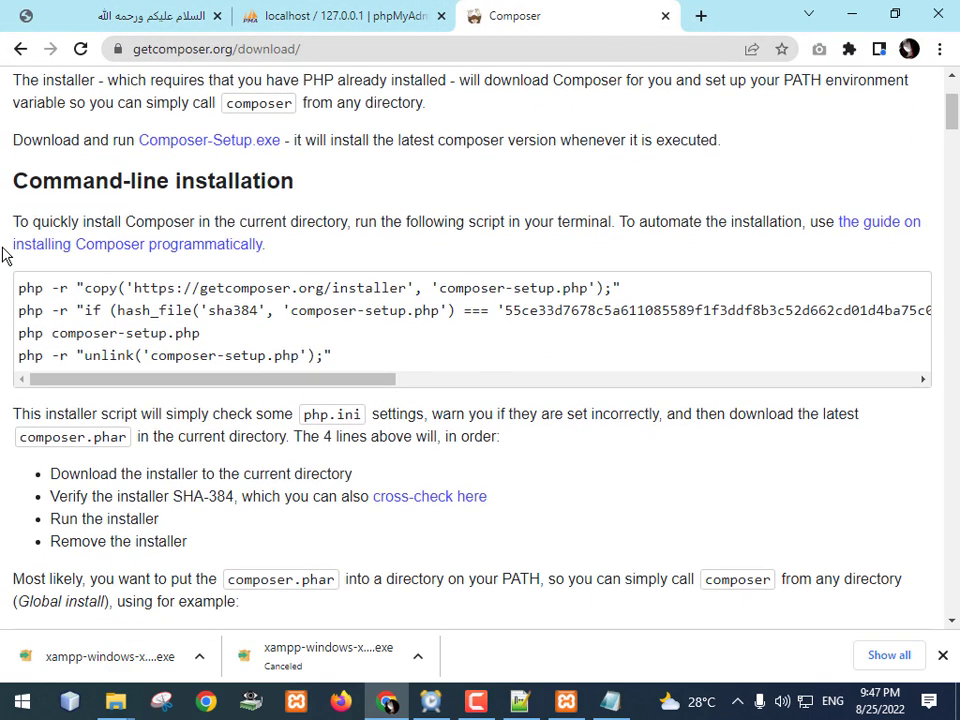
click(231, 148)
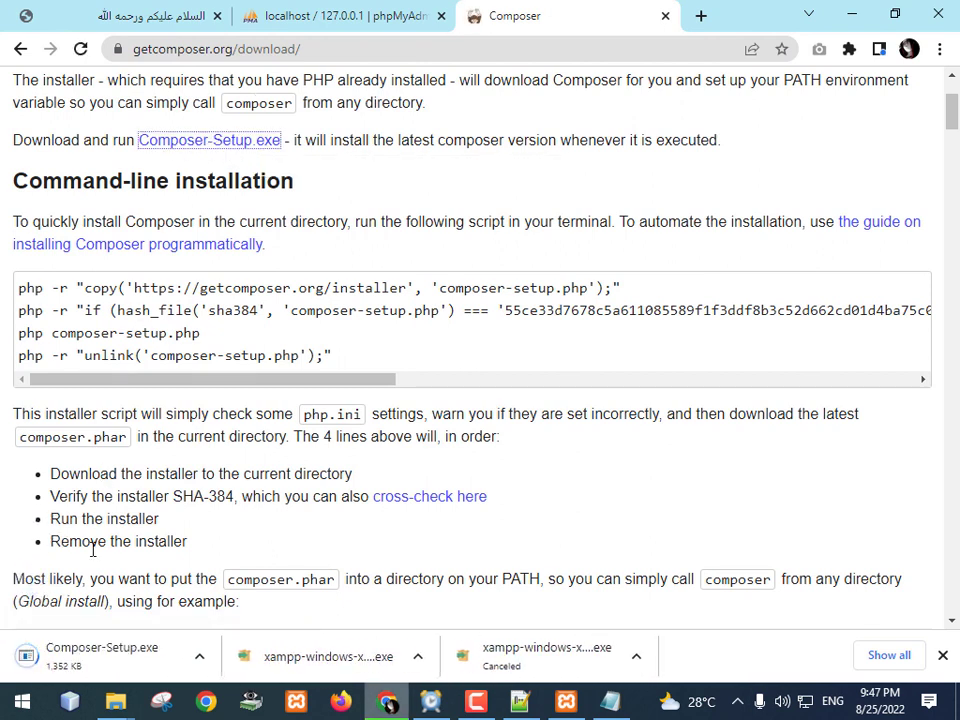
click(201, 663)
click(232, 592)
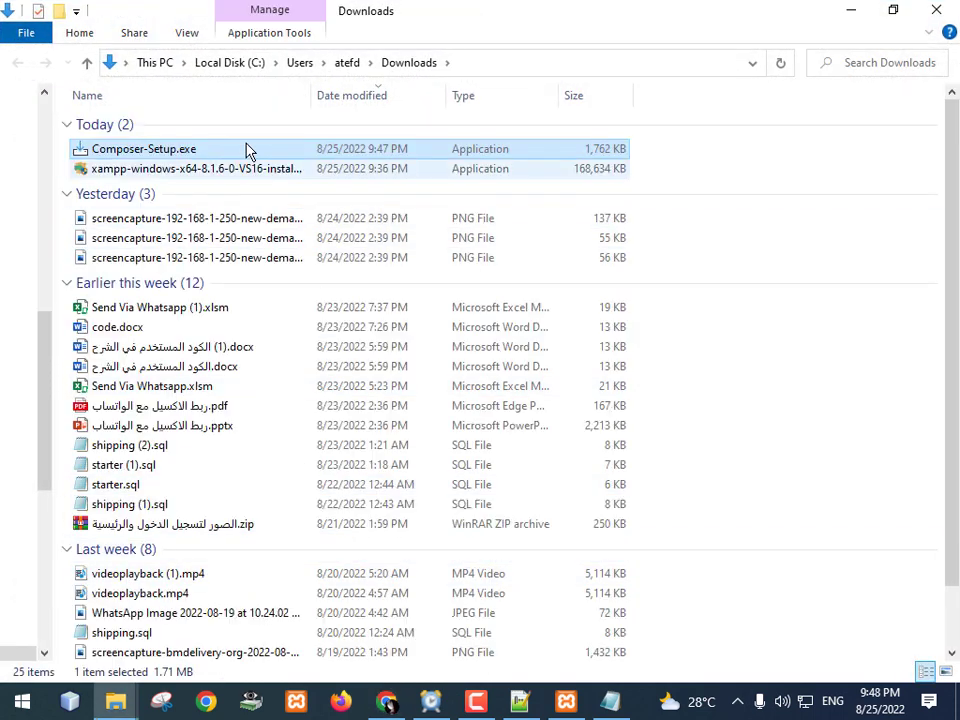
Step: Run Composer-Setup.exe, choose installation for all users, and continue with Developer mode left off
double_click(236, 151)
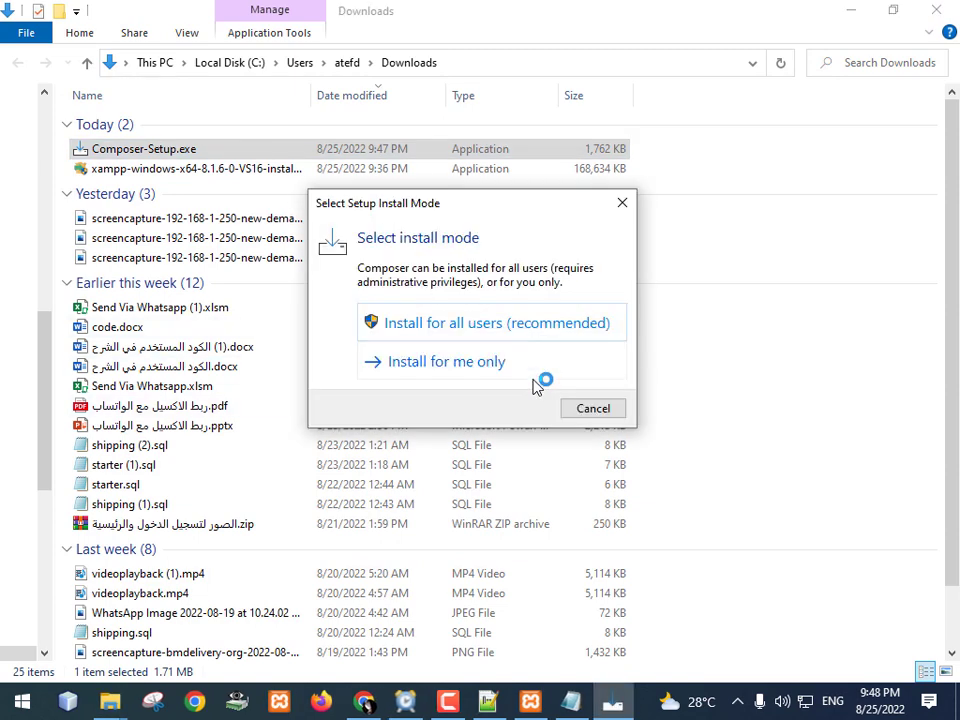
click(535, 380)
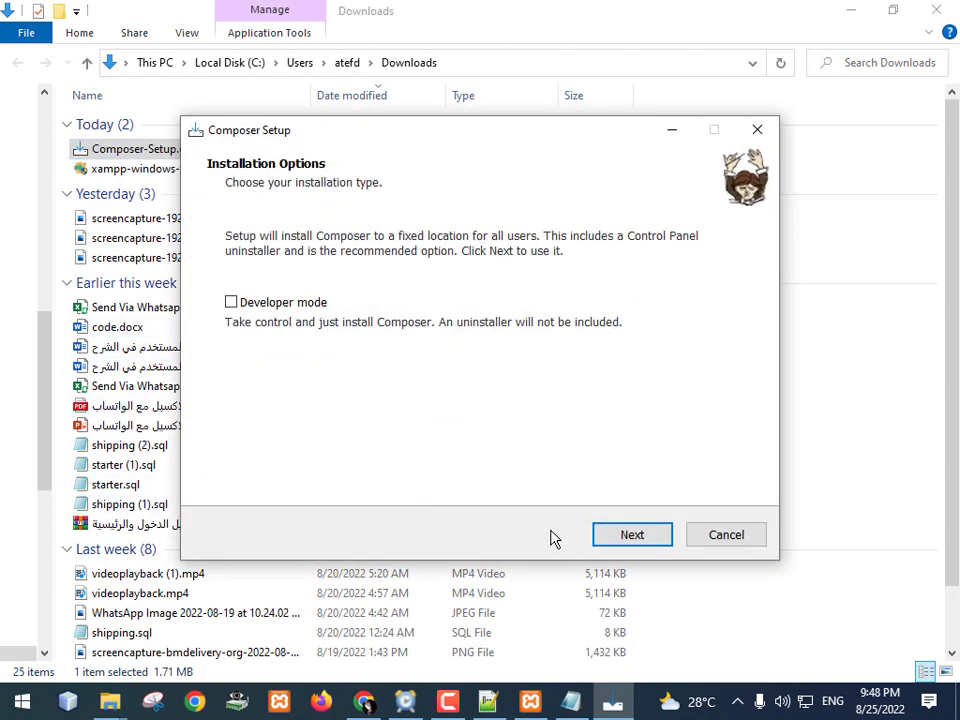
click(623, 545)
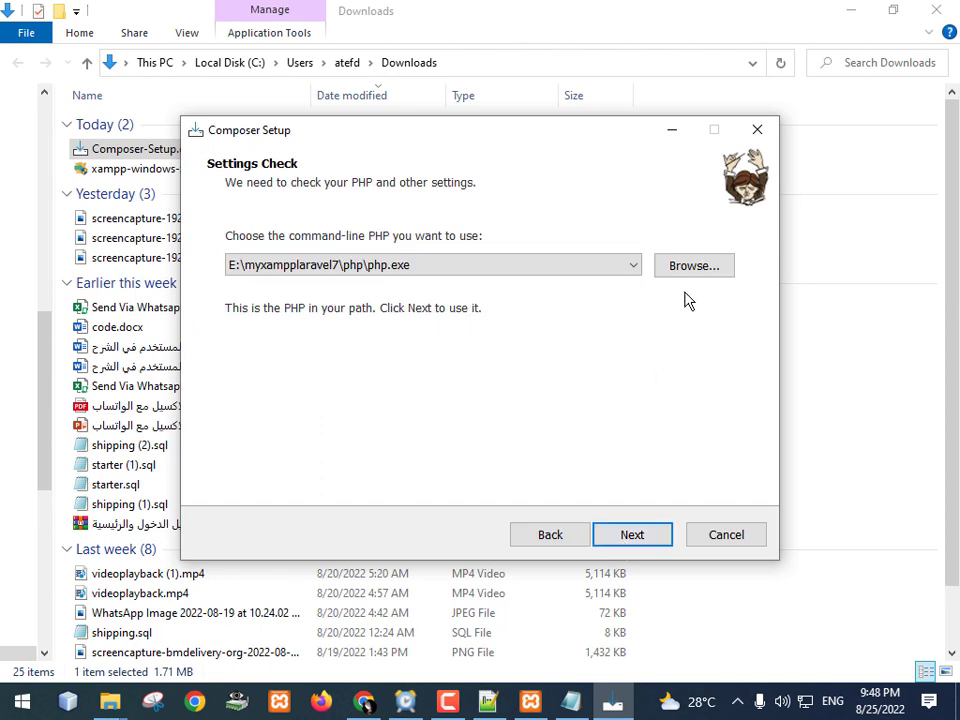
Step: Choose E:\laravel 9\xampp\php\php.exe as the command-line PHP for Composer
click(693, 272)
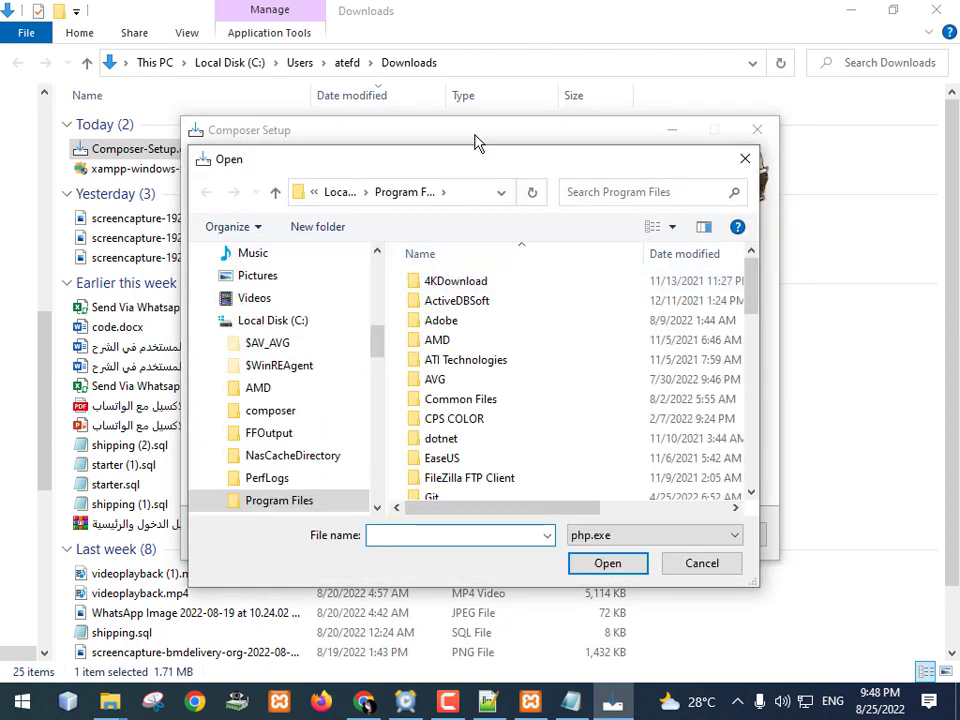
double_click(565, 175)
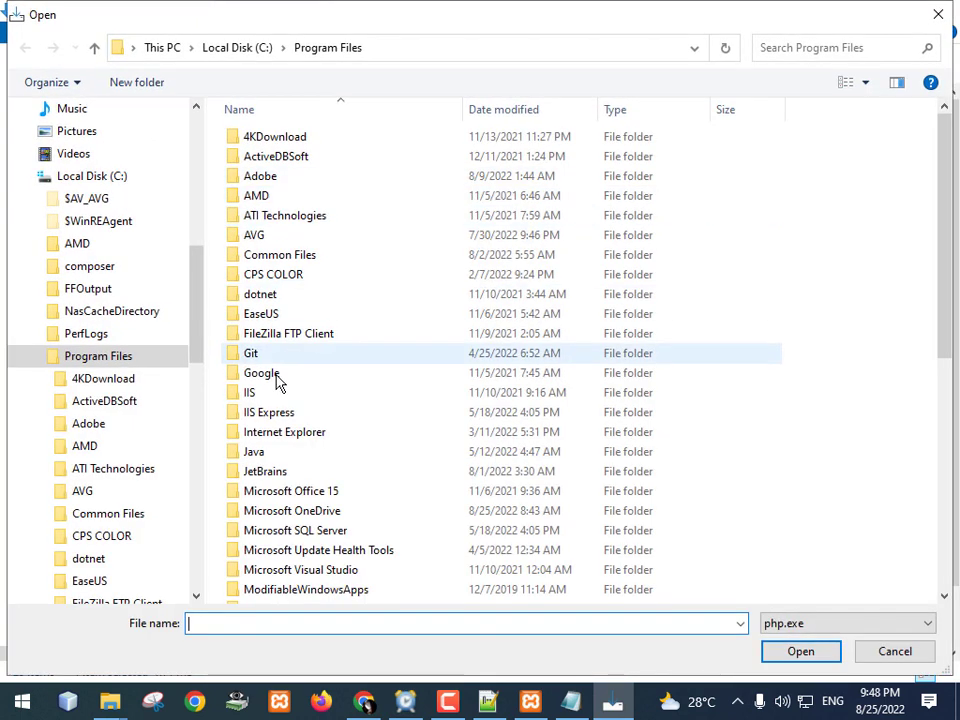
click(26, 171)
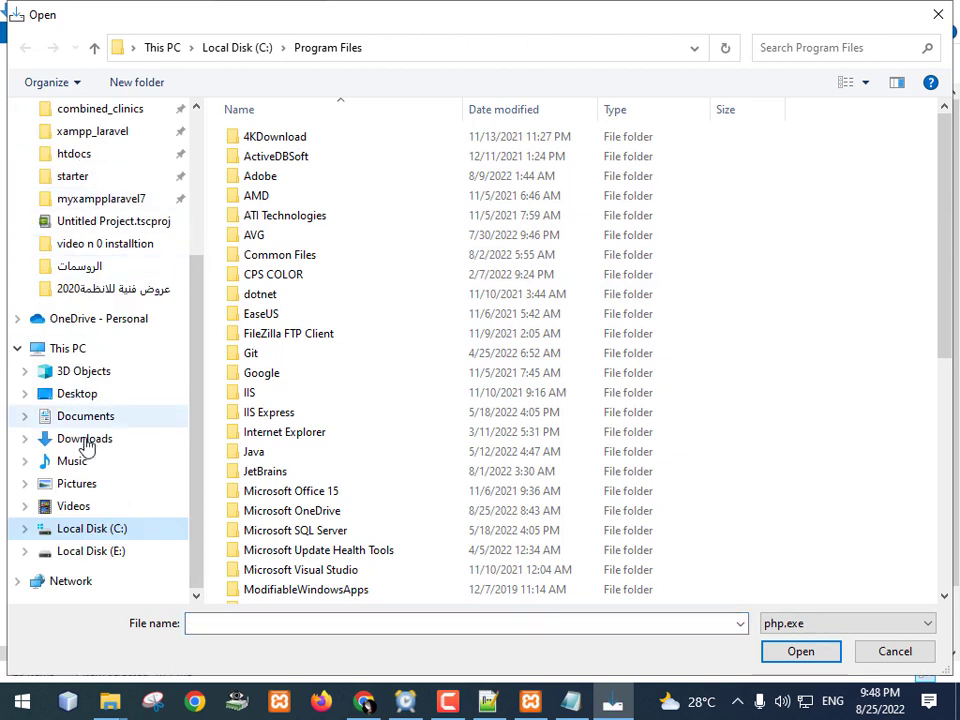
click(94, 553)
double_click(285, 394)
click(261, 160)
double_click(260, 162)
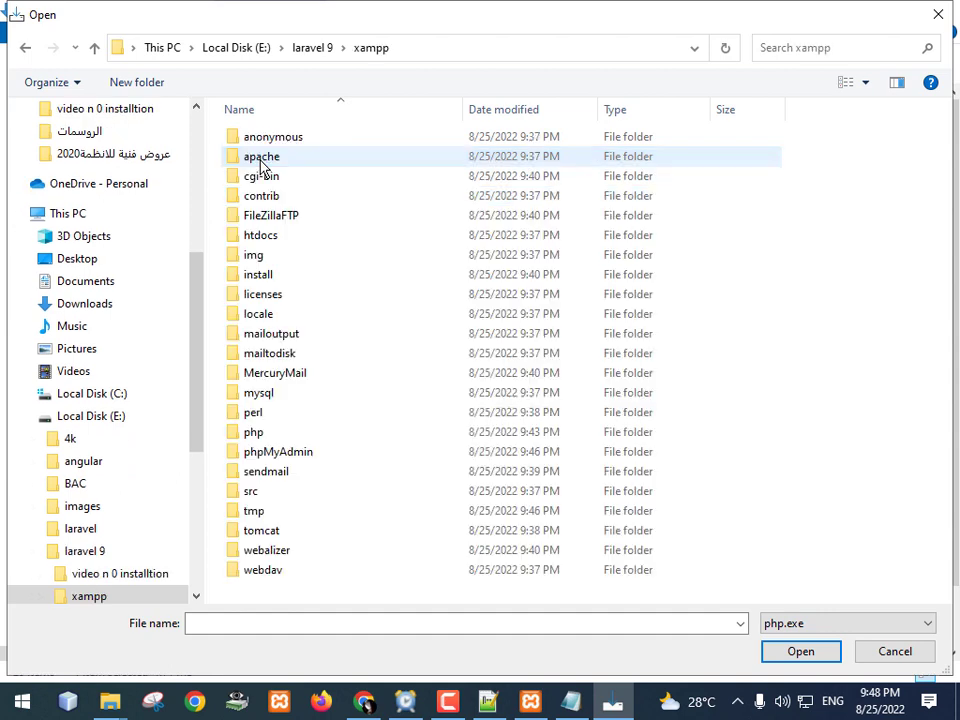
click(272, 441)
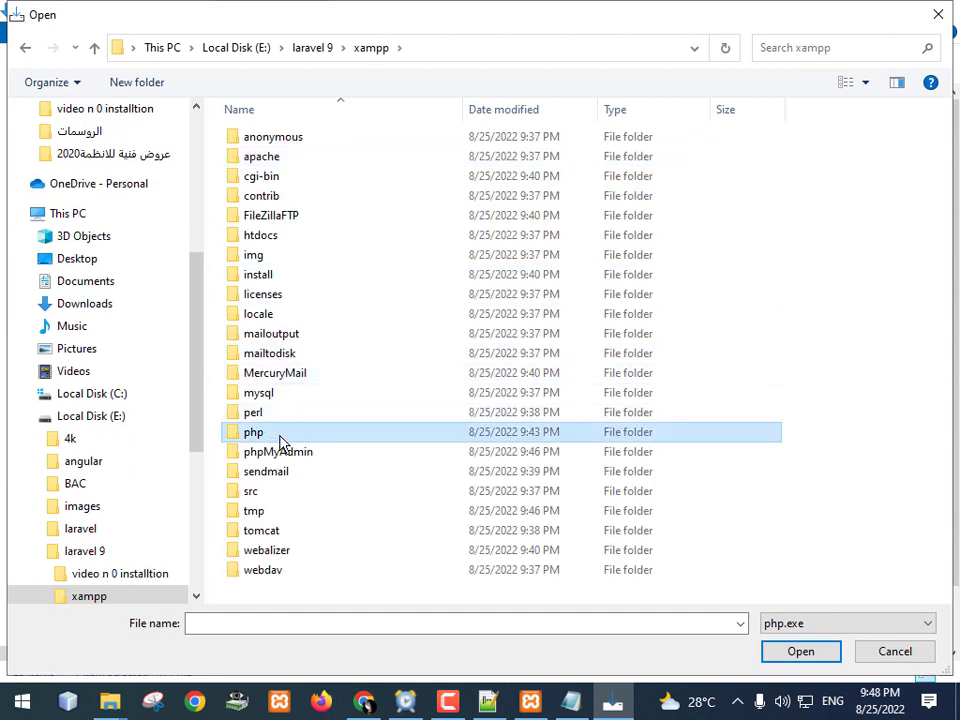
double_click(281, 443)
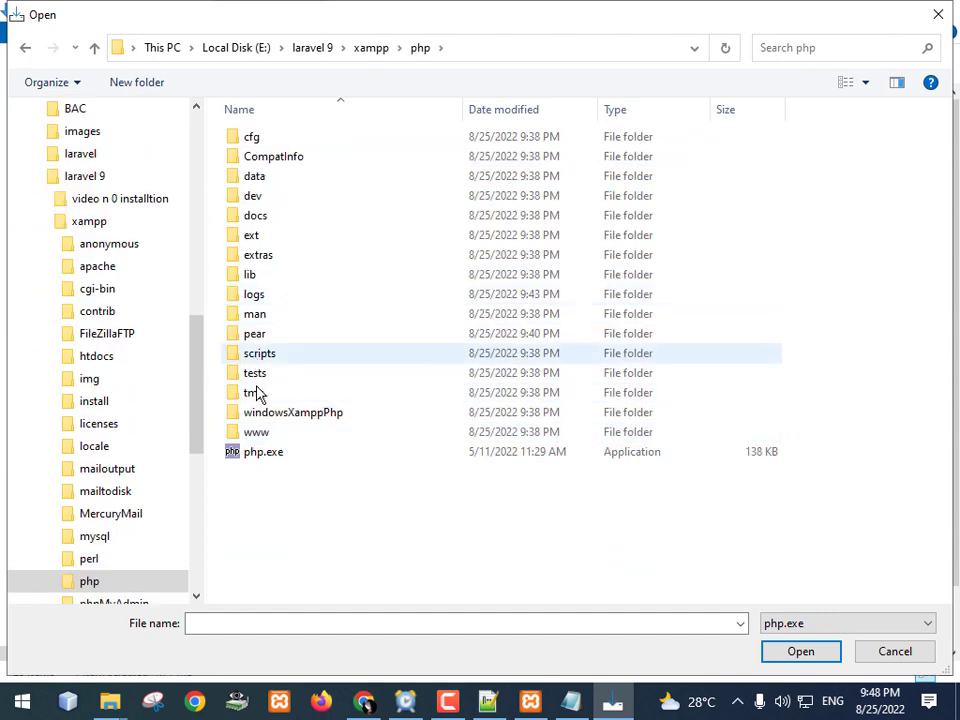
click(272, 459)
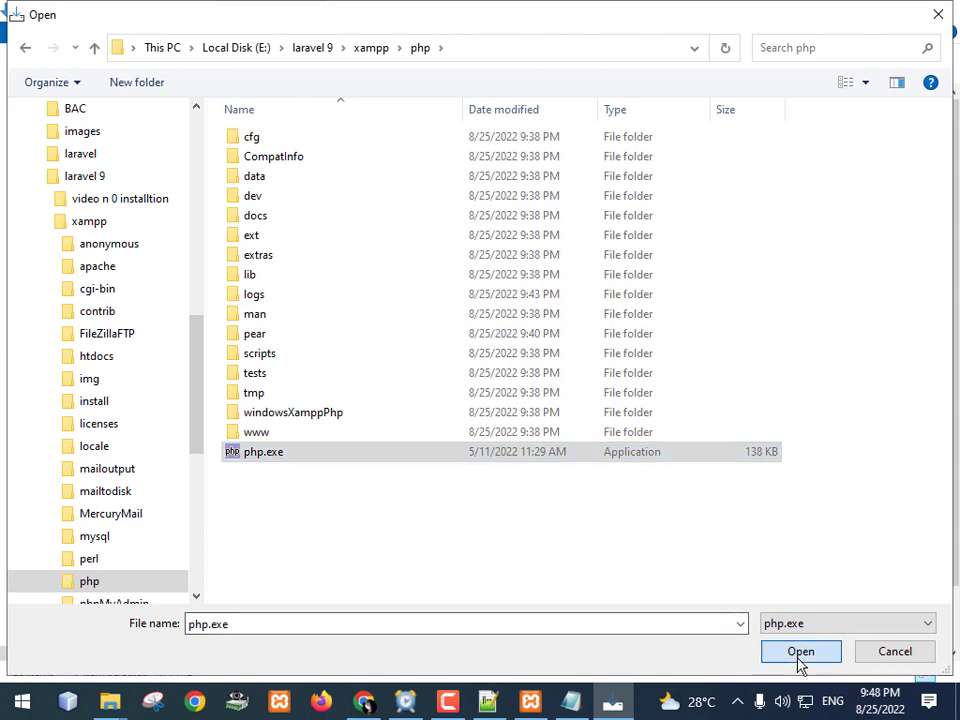
click(800, 653)
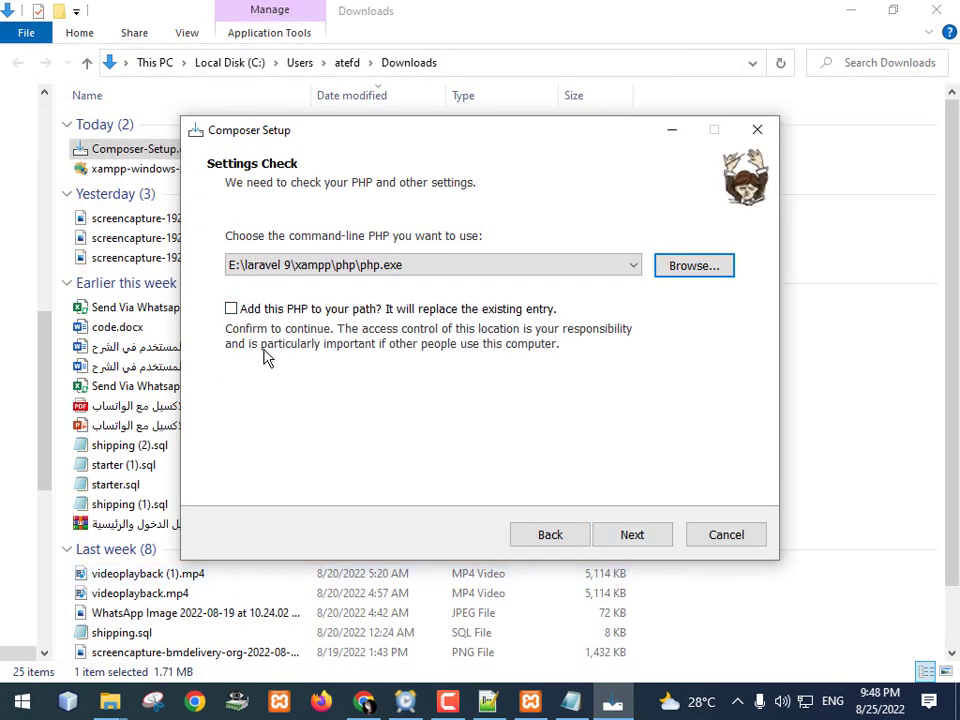
Step: Enable adding this PHP to the path, replacing the existing entry, and continue without a proxy server
click(233, 315)
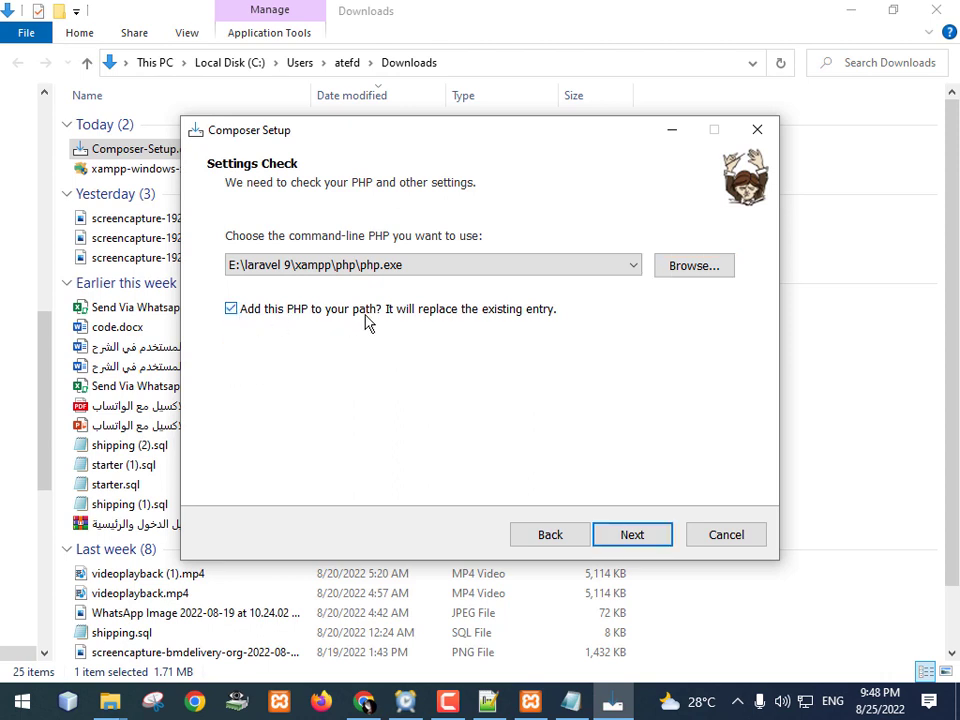
drag(444, 137, 492, 130)
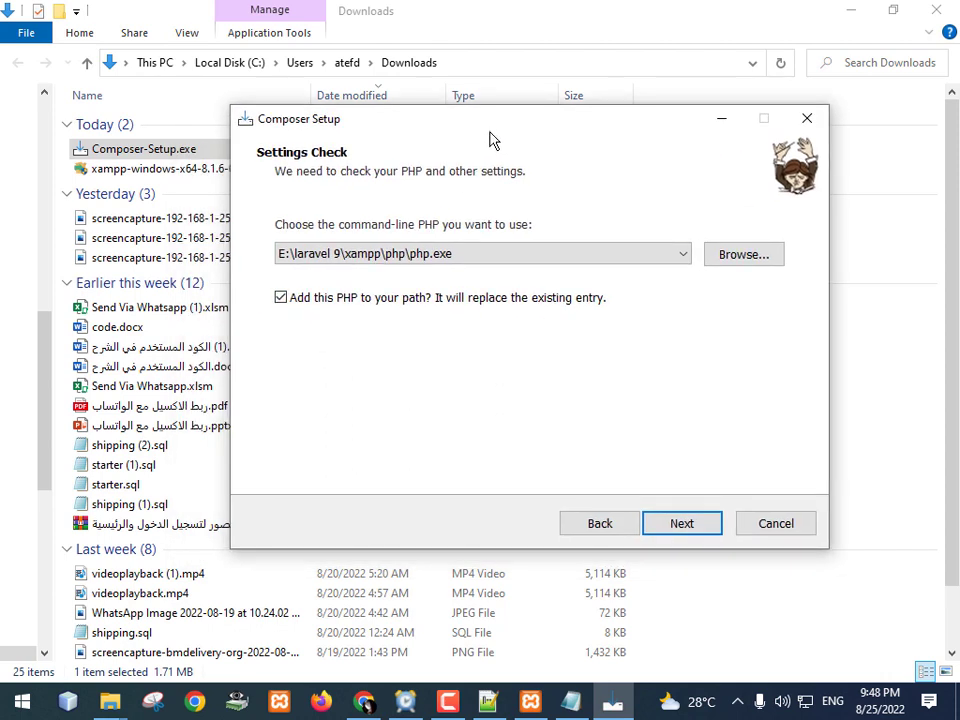
click(673, 523)
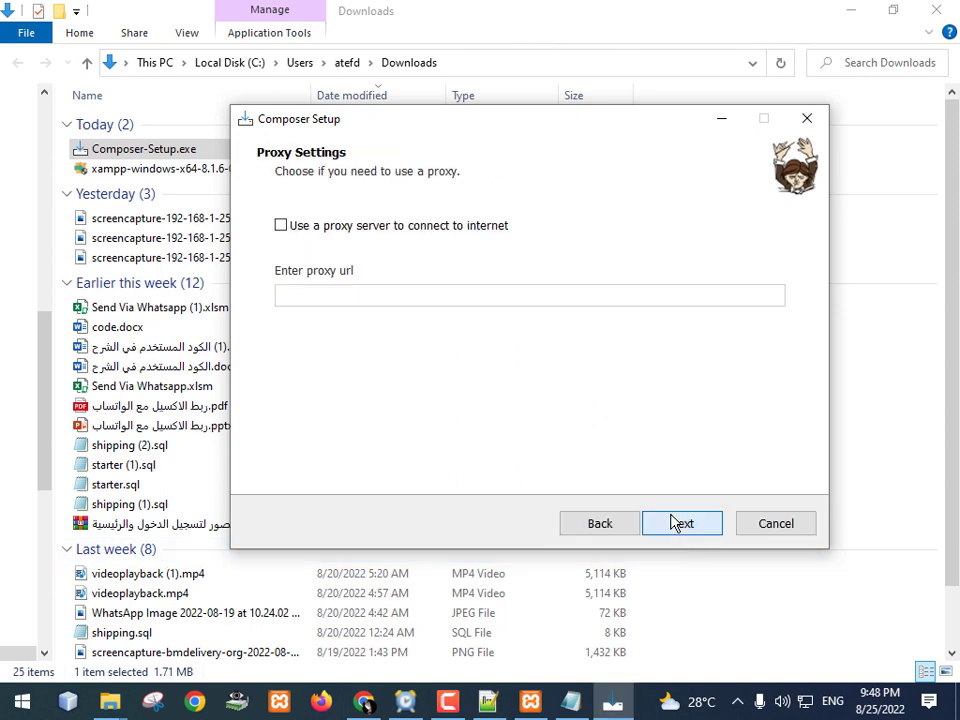
click(676, 523)
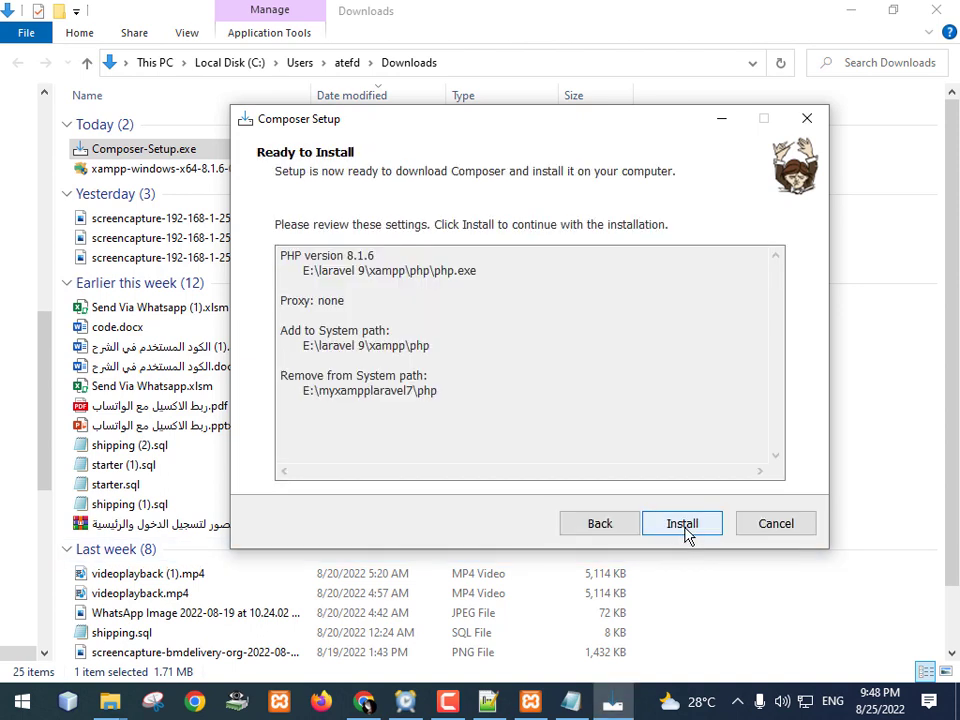
Step: Install Composer with the reviewed settings and finish the setup without viewing the online documentation
click(684, 530)
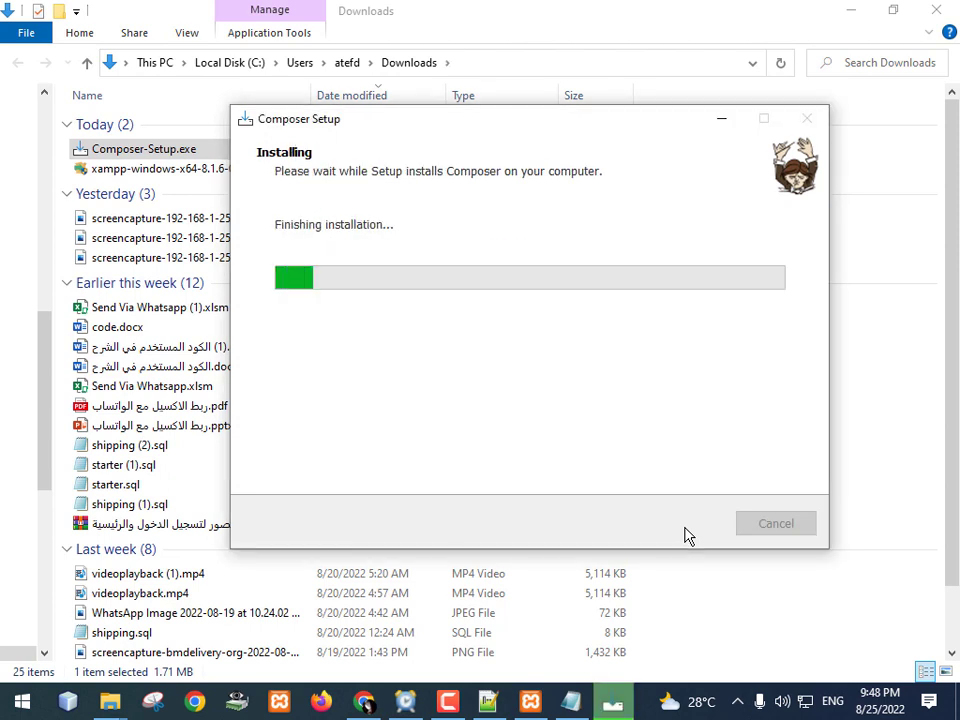
click(686, 533)
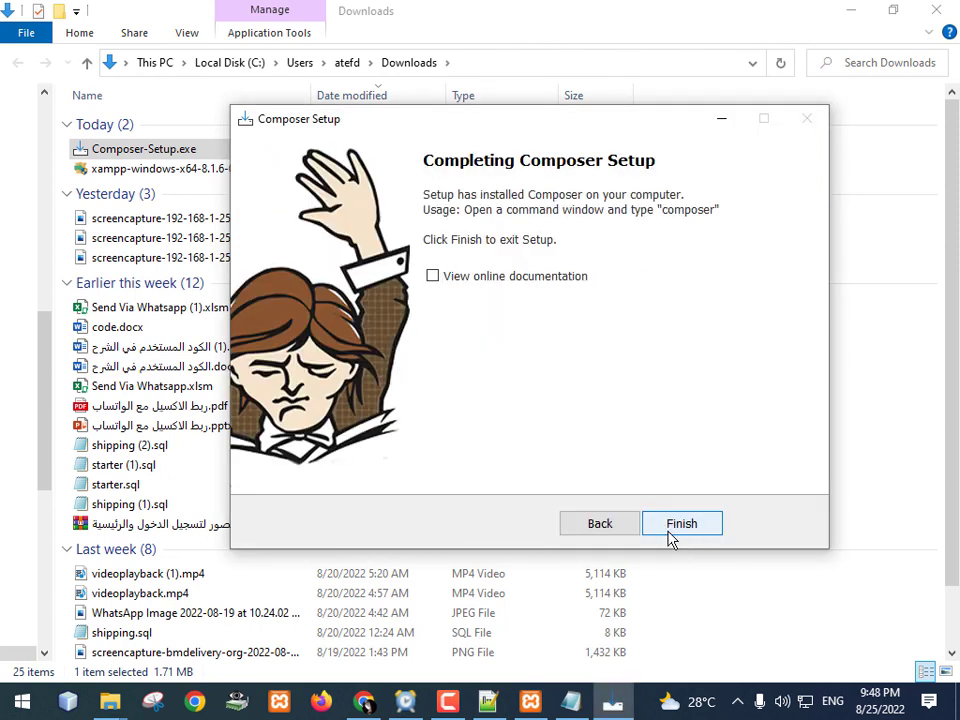
click(667, 531)
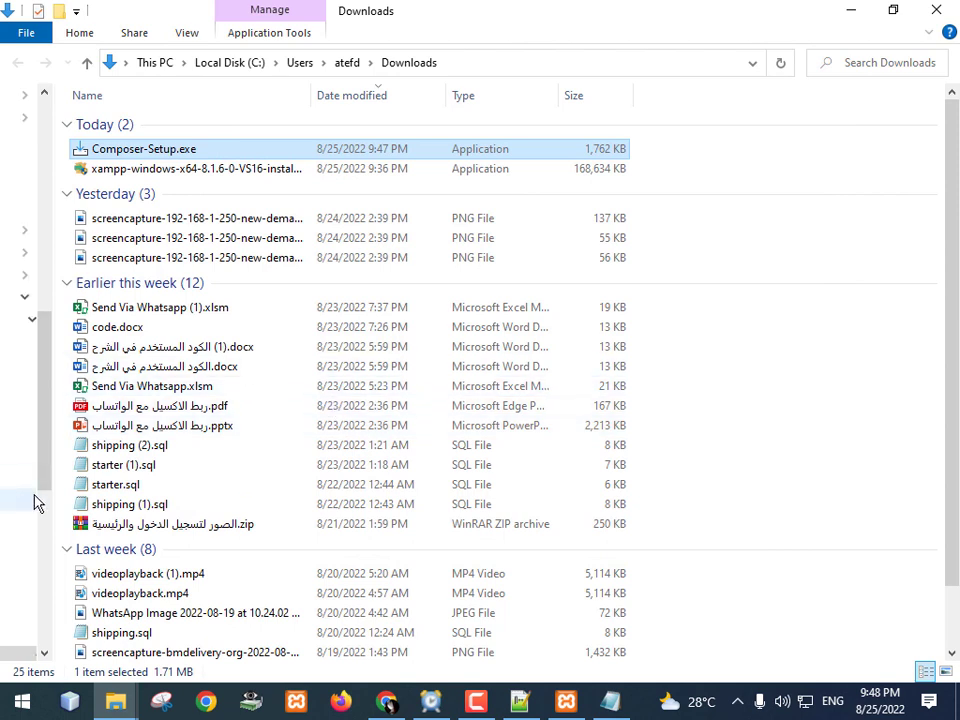
Step: Run composer in a new Command Prompt window, review its list of available commands, and close the window
key(super+r)
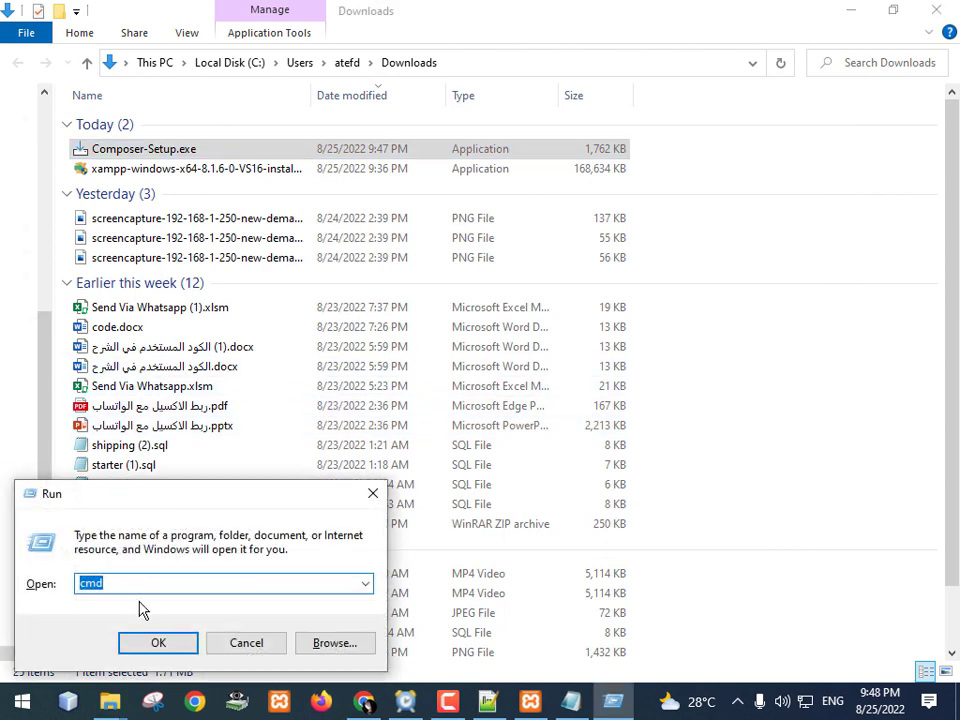
click(160, 645)
click(152, 643)
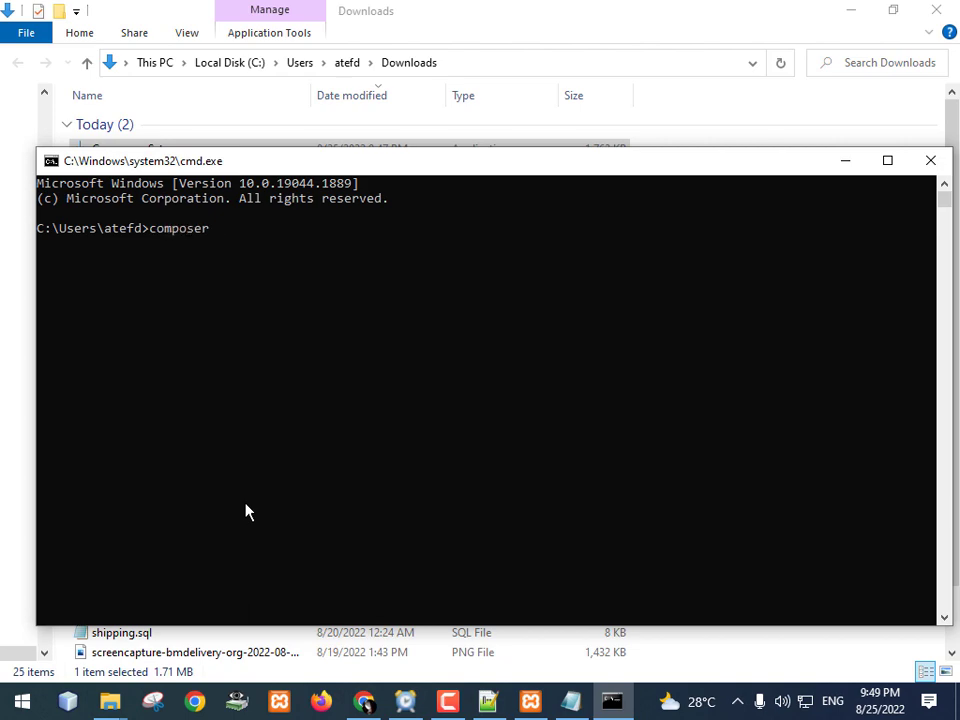
scroll(247, 511, up, 18)
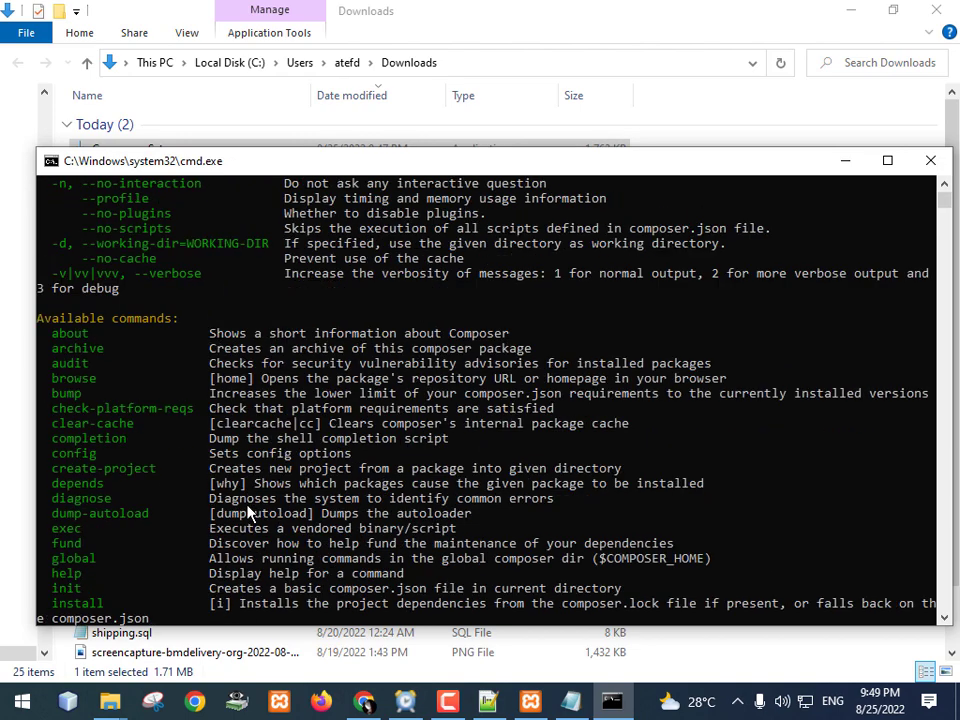
drag(472, 543, 540, 615)
click(930, 161)
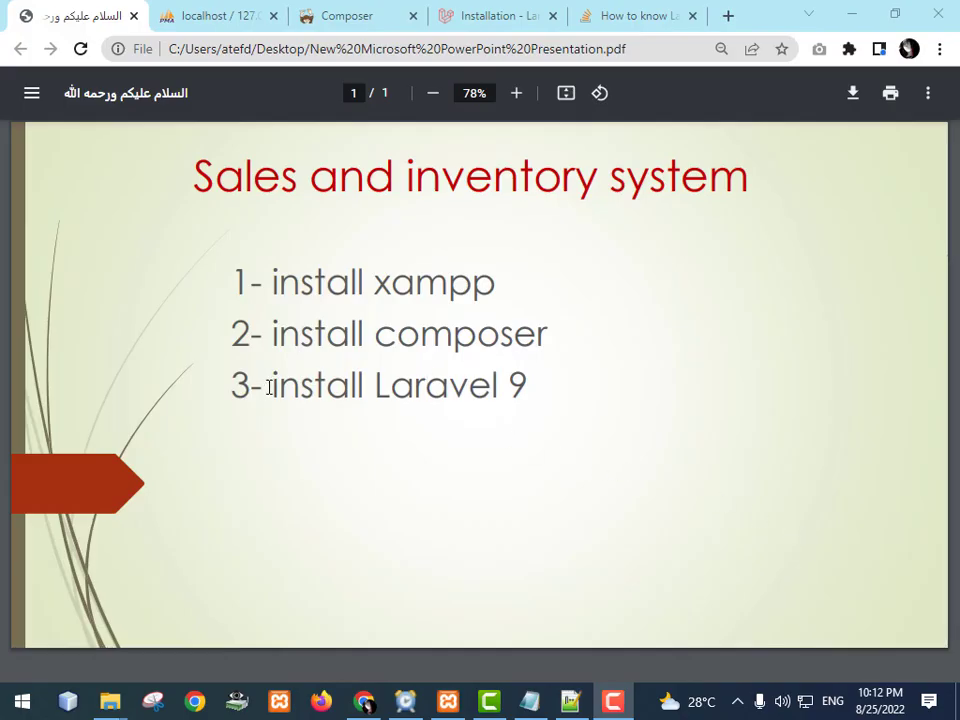
Step: Switch to the Laravel Installation documentation, reload it, and check that the page covers version 9.x
drag(269, 388, 549, 385)
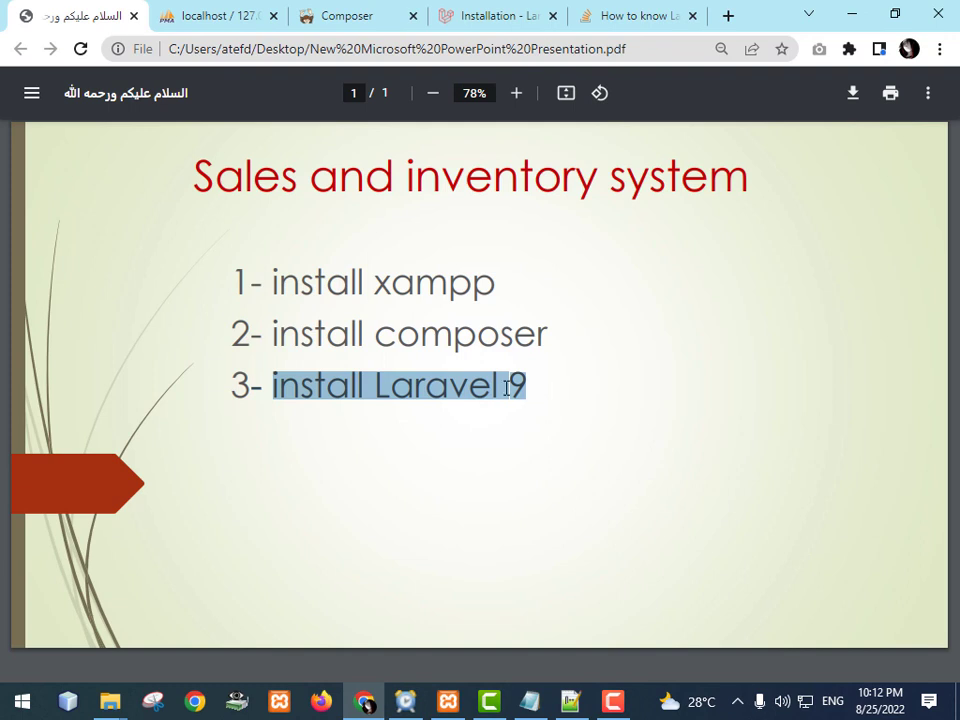
click(506, 13)
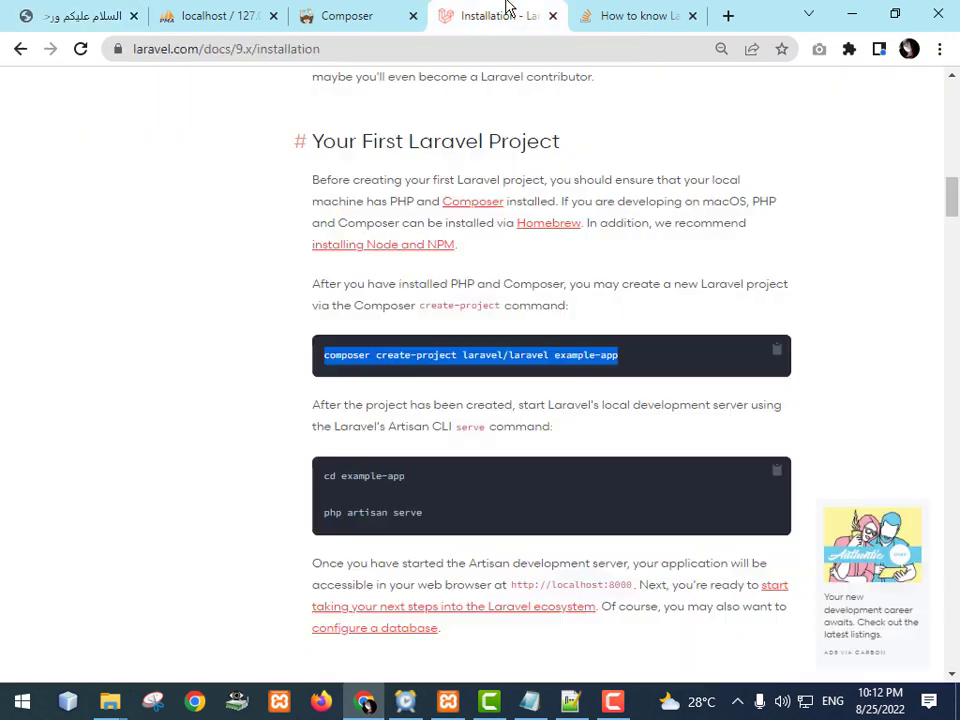
click(369, 52)
key(Return)
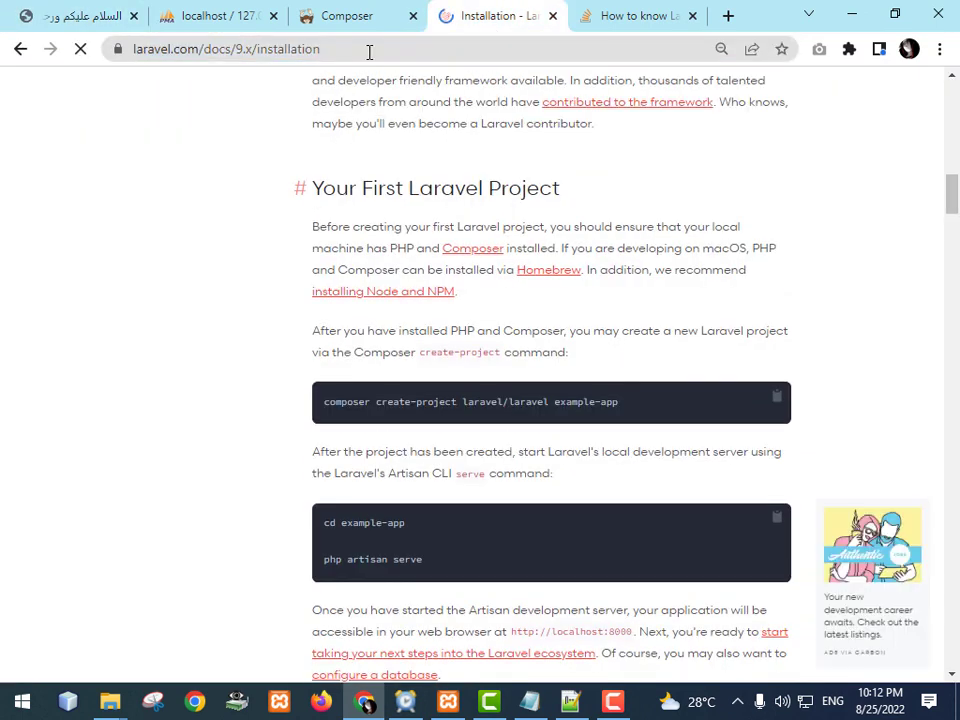
drag(953, 199, 953, 95)
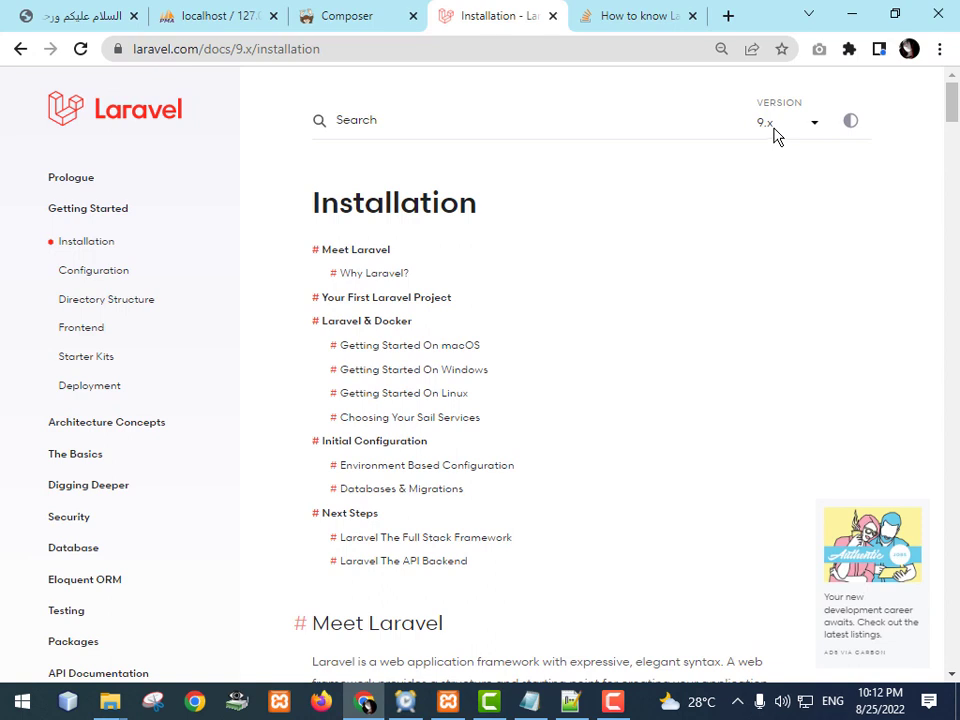
scroll(953, 115, down, 3)
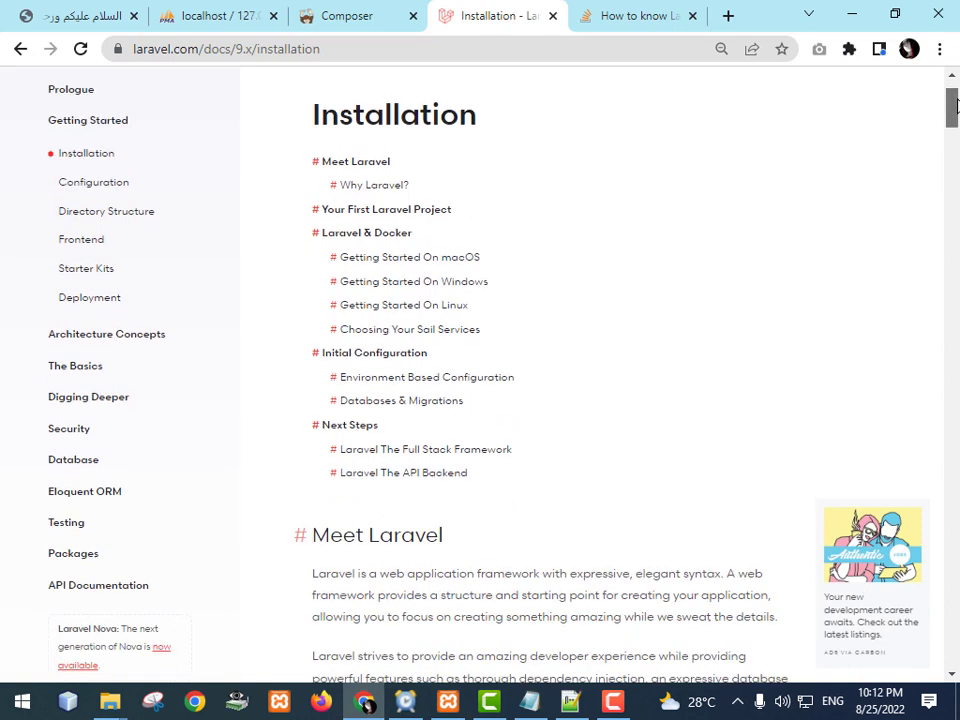
scroll(953, 115, up, 3)
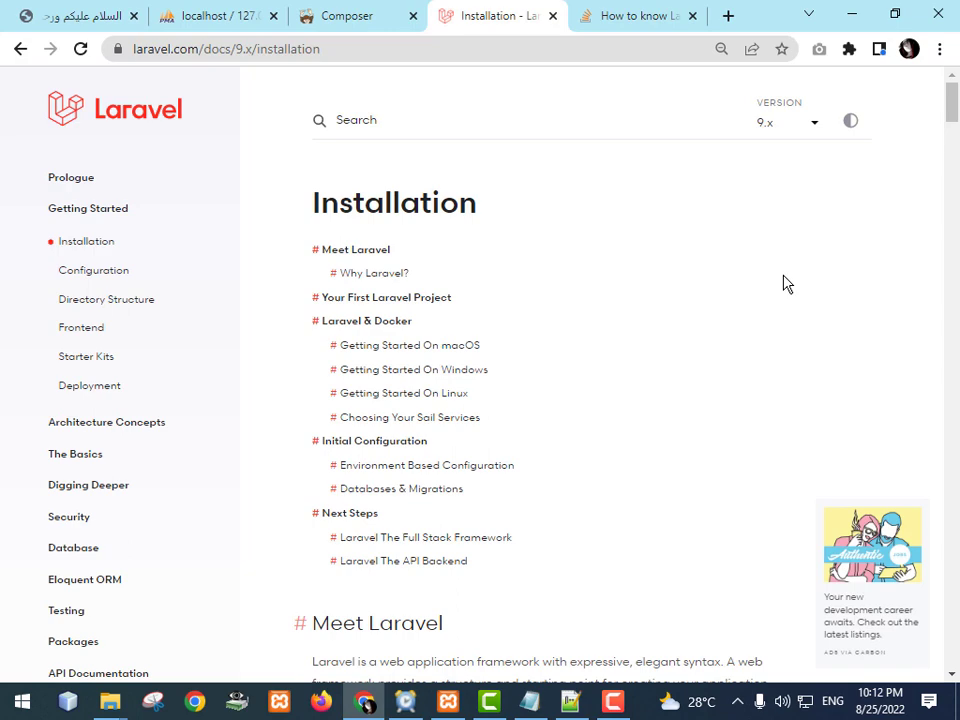
Step: Examine the composer create-project command under Your First Laravel Project and the documentation's version selector
scroll(785, 284, down, 15)
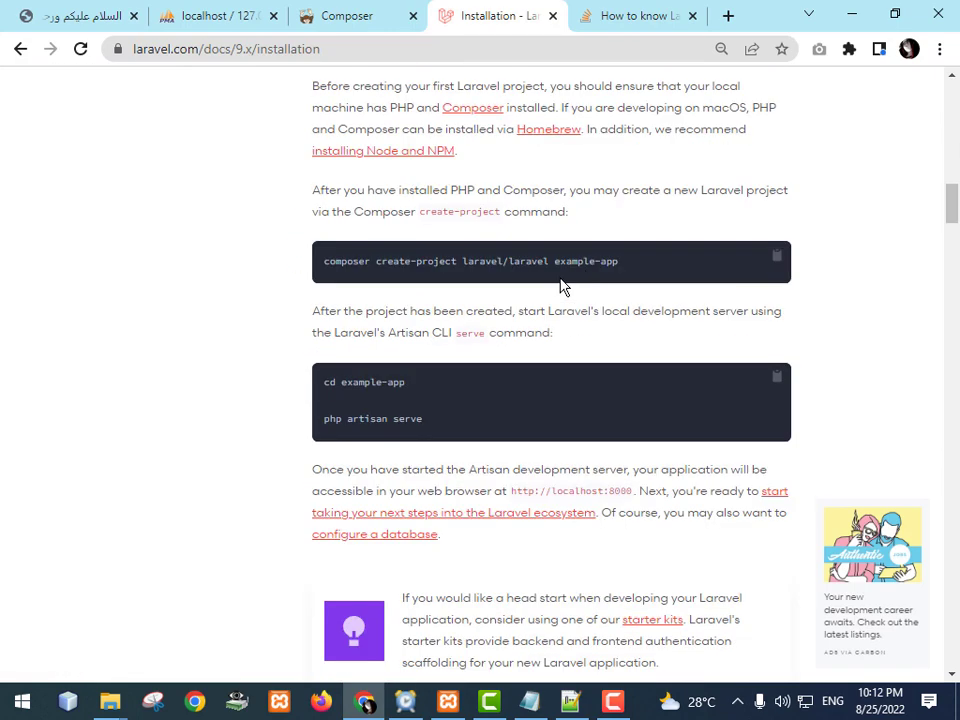
drag(628, 268, 315, 254)
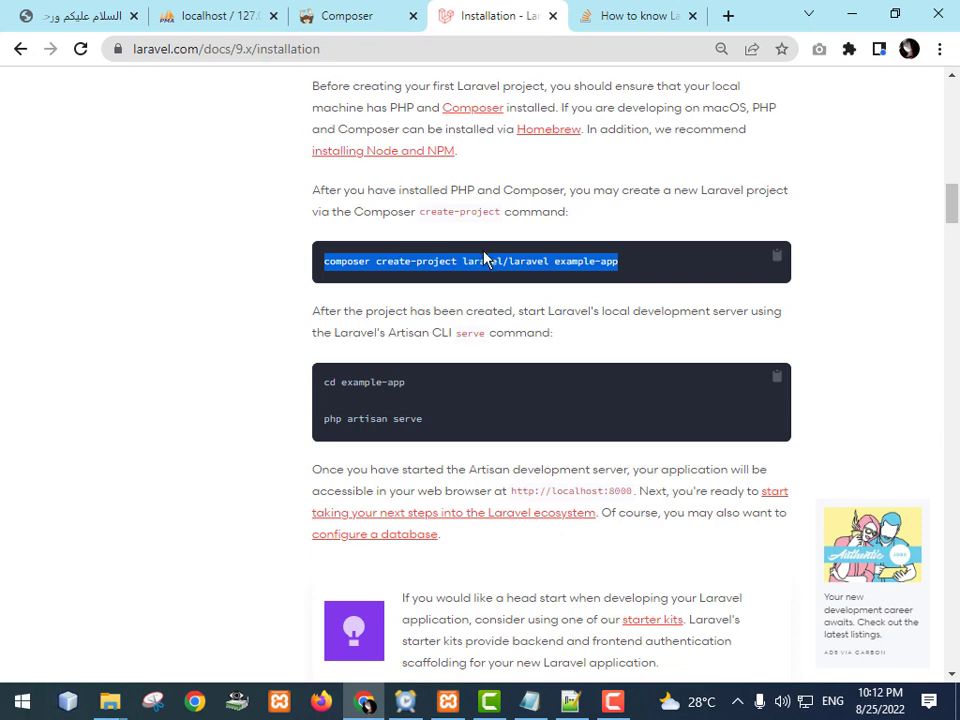
scroll(529, 296, up, 10)
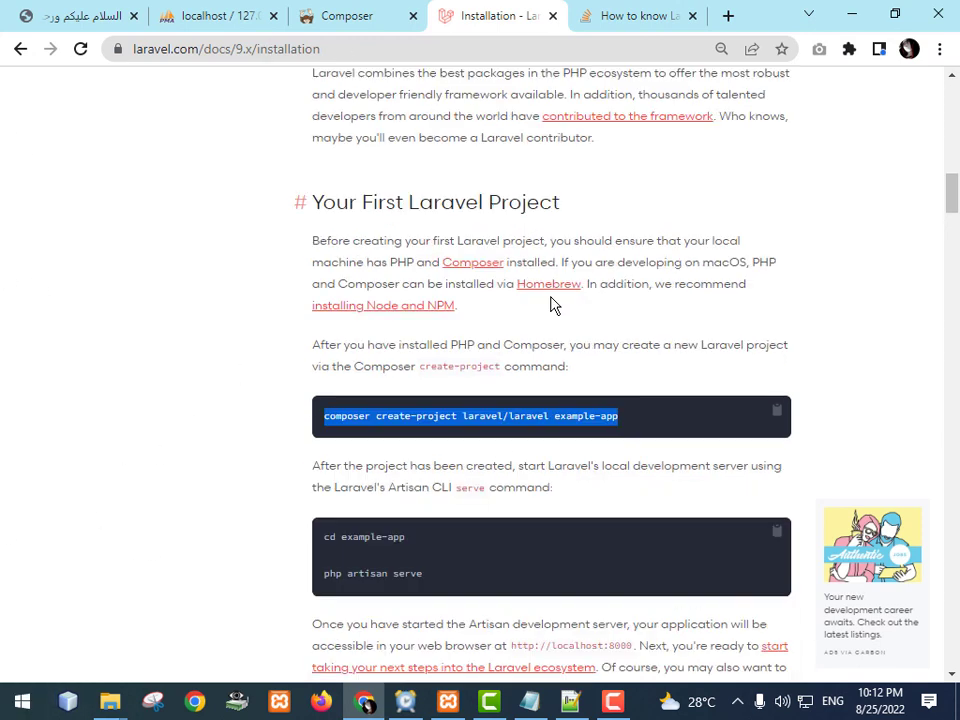
scroll(679, 347, up, 2)
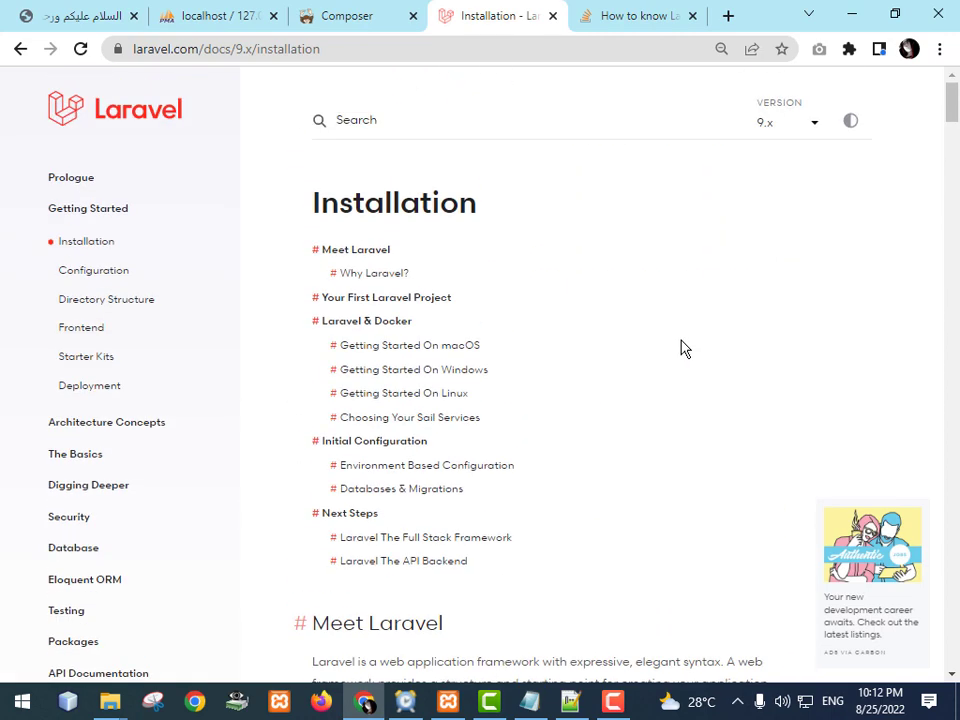
click(785, 122)
click(779, 128)
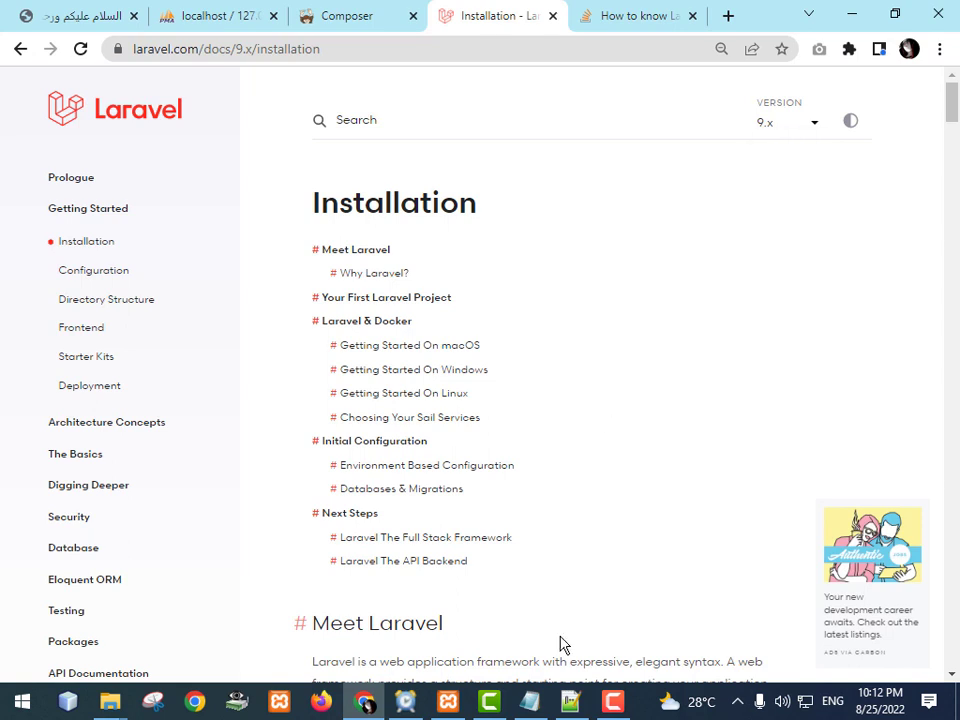
Step: Switch to instllation.txt in Notepad and copy the command "composer create-project --prefer-dist laravel/laravel:^9.3.5 sales"
click(530, 701)
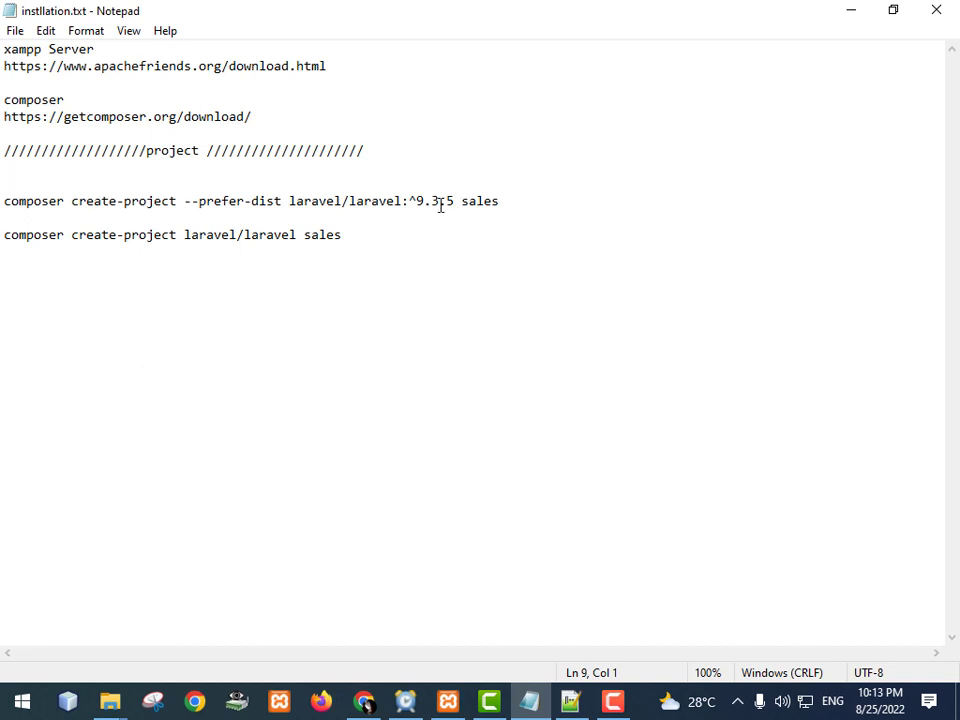
click(505, 201)
drag(73, 208, 4, 195)
right_click(29, 203)
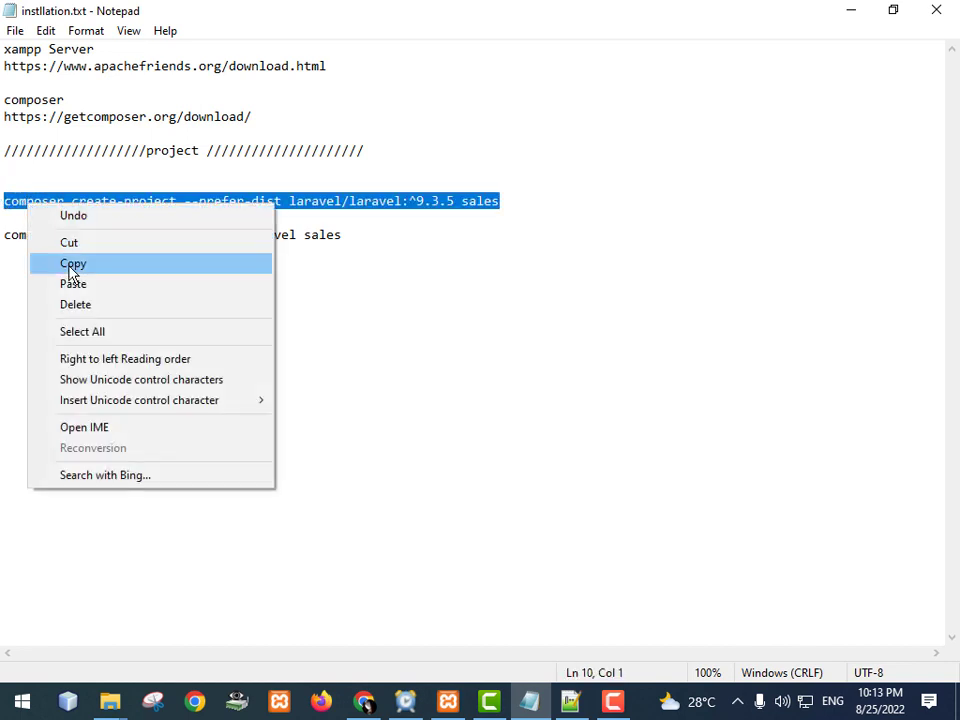
click(72, 263)
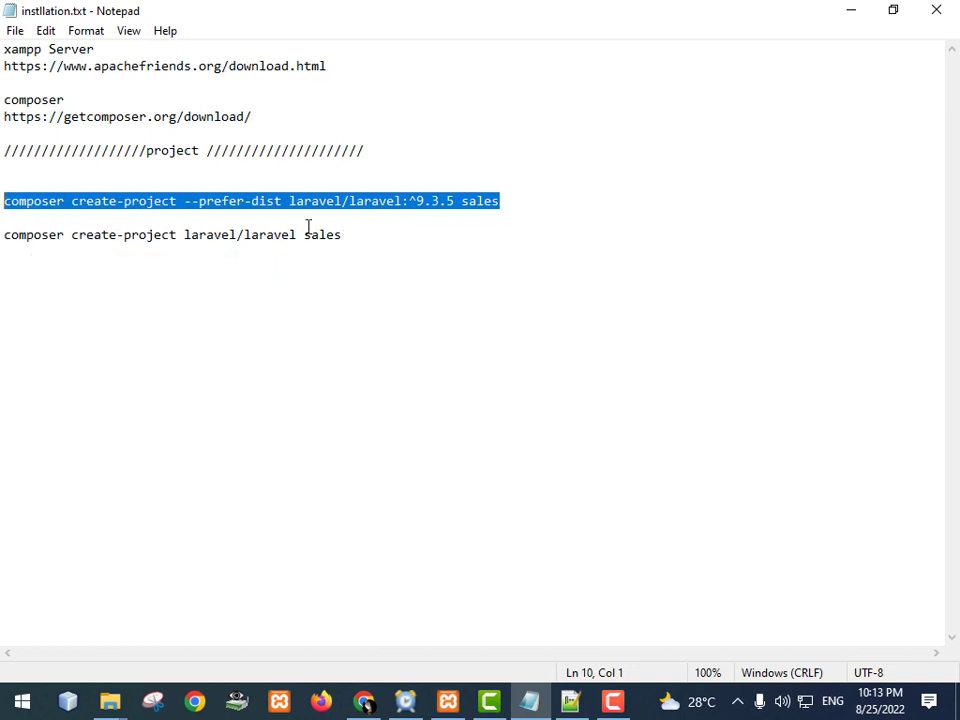
click(439, 201)
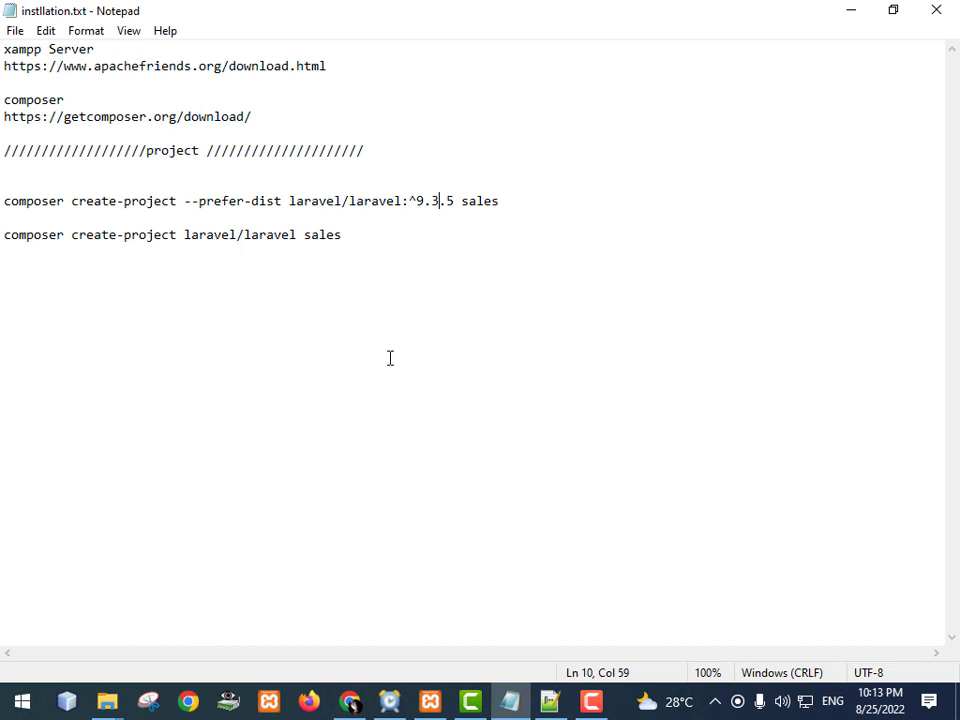
Step: Open E:\laravel 9\xampp\htdocs in File Explorer and check that the folder offers Git Bash Here
mouse_move(105, 700)
click(124, 643)
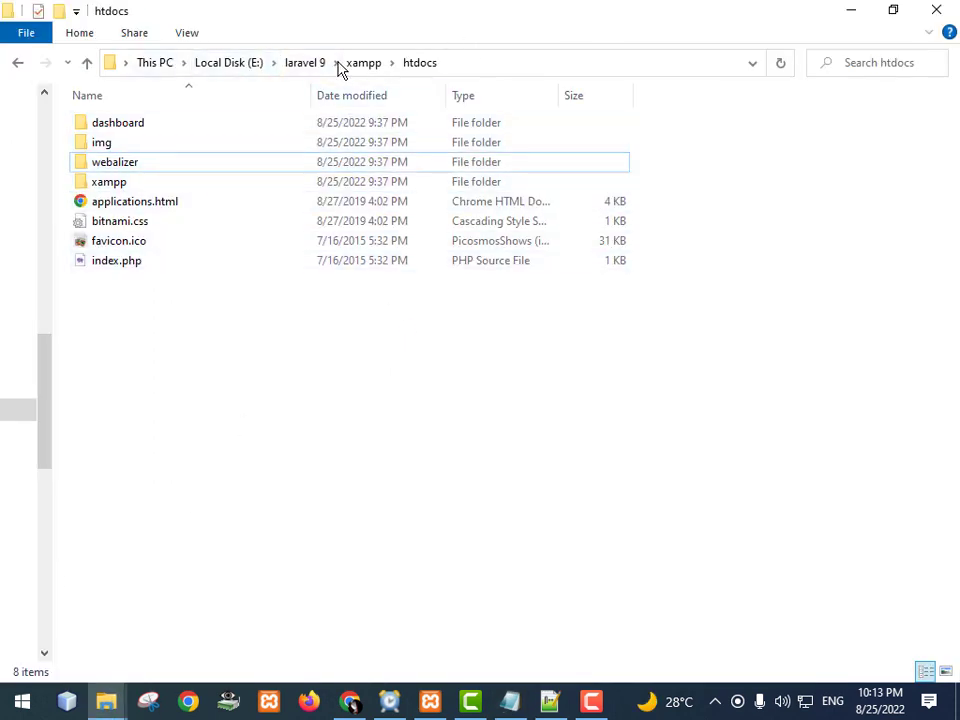
click(308, 64)
double_click(127, 150)
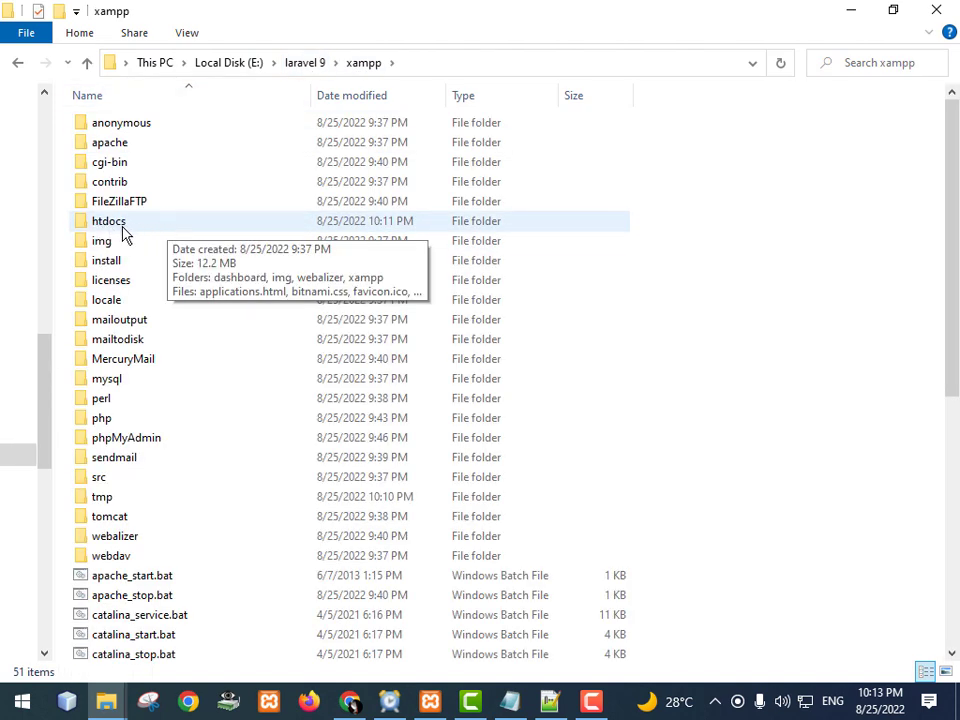
double_click(143, 224)
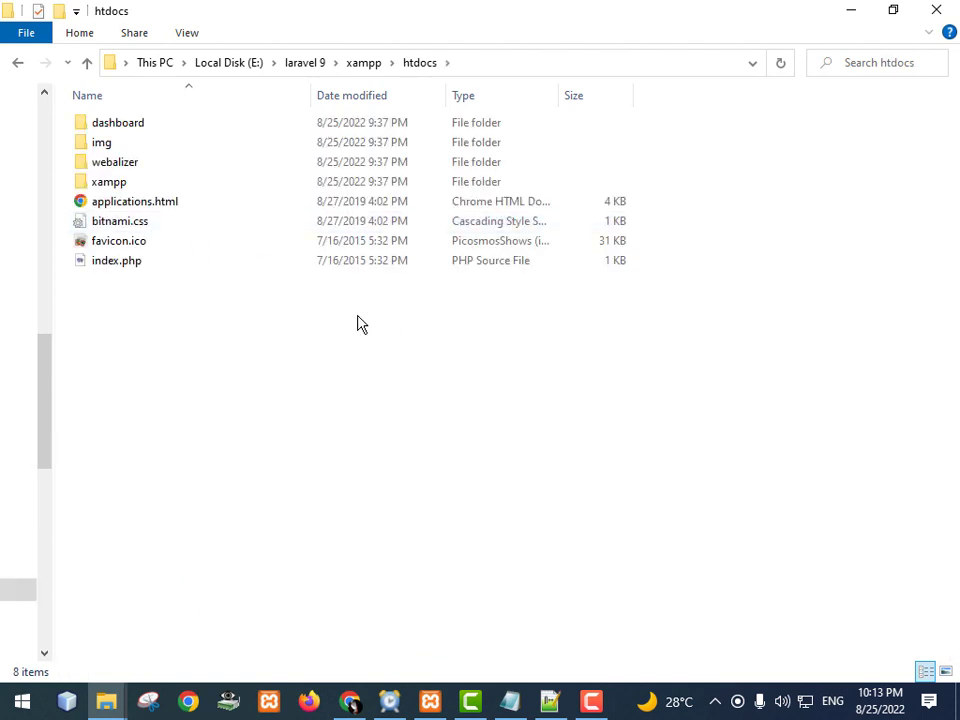
right_click(353, 326)
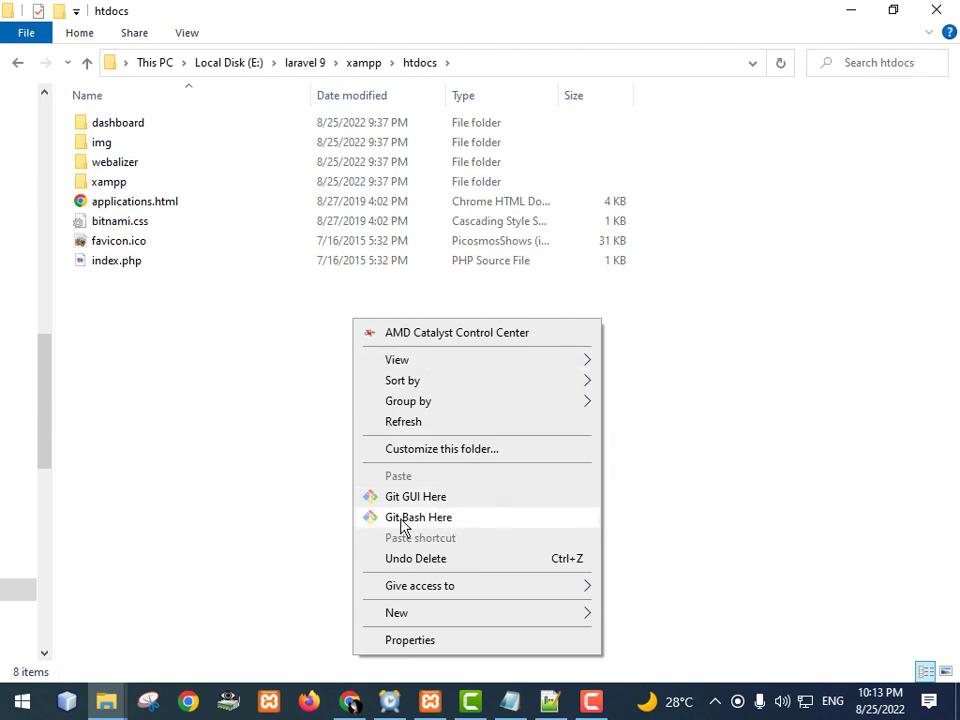
click(210, 495)
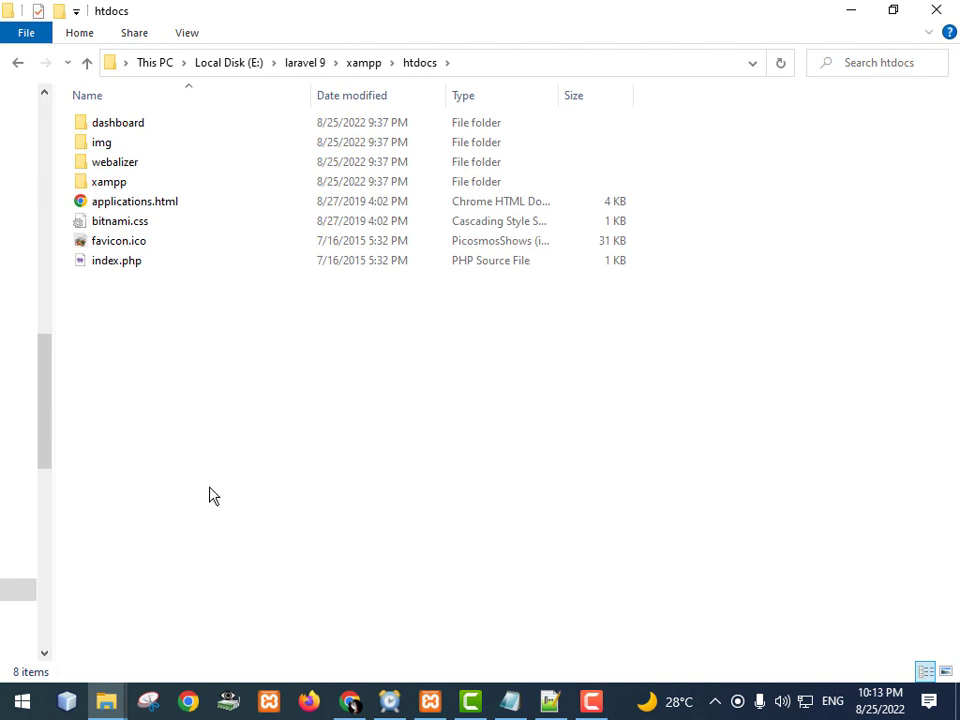
Step: Search the web in Chrome for "git download" and open the Git SCM Downloads page
click(349, 700)
click(595, 16)
click(588, 48)
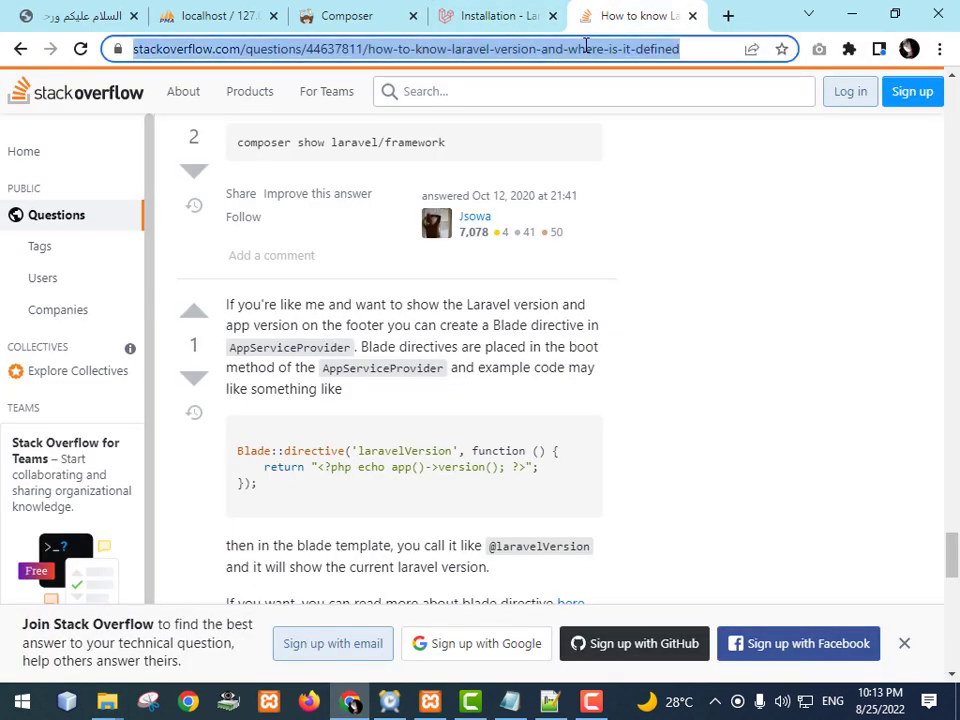
text(git)
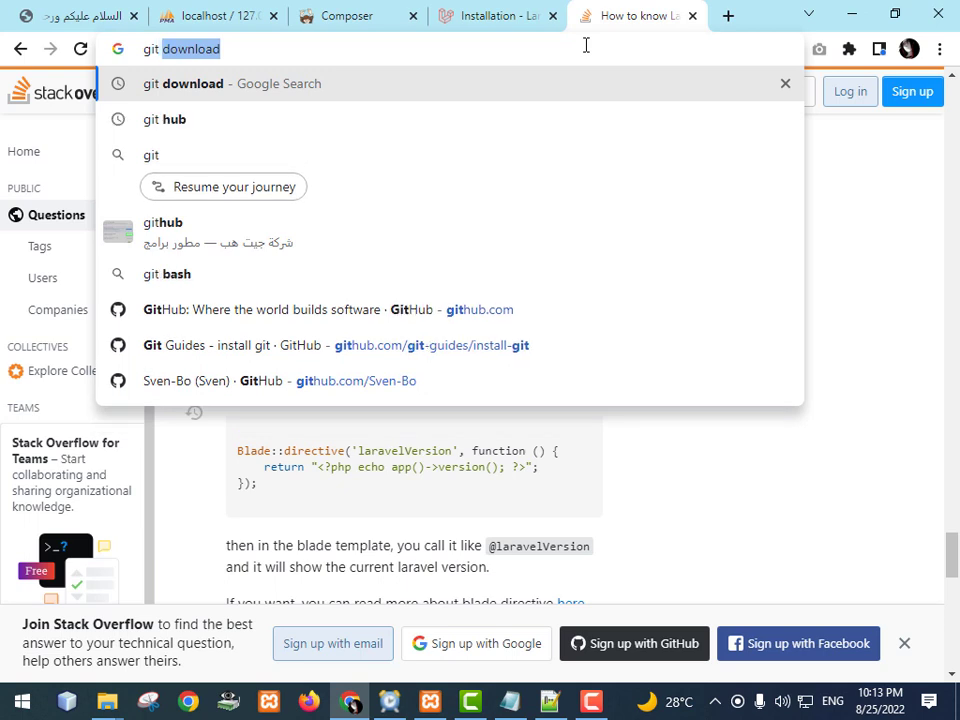
click(512, 706)
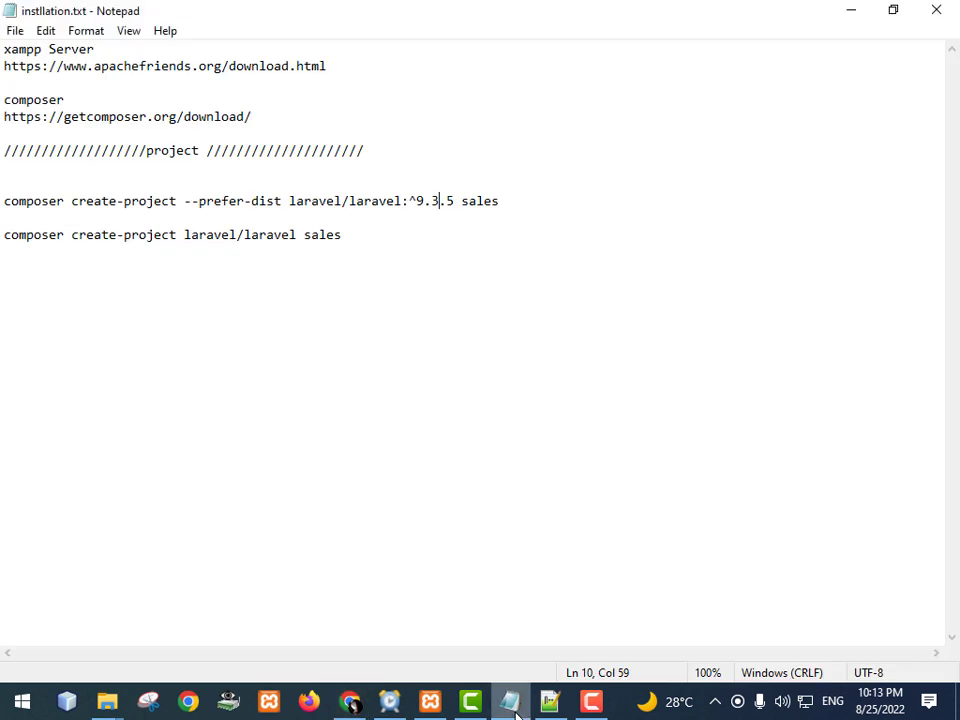
click(249, 133)
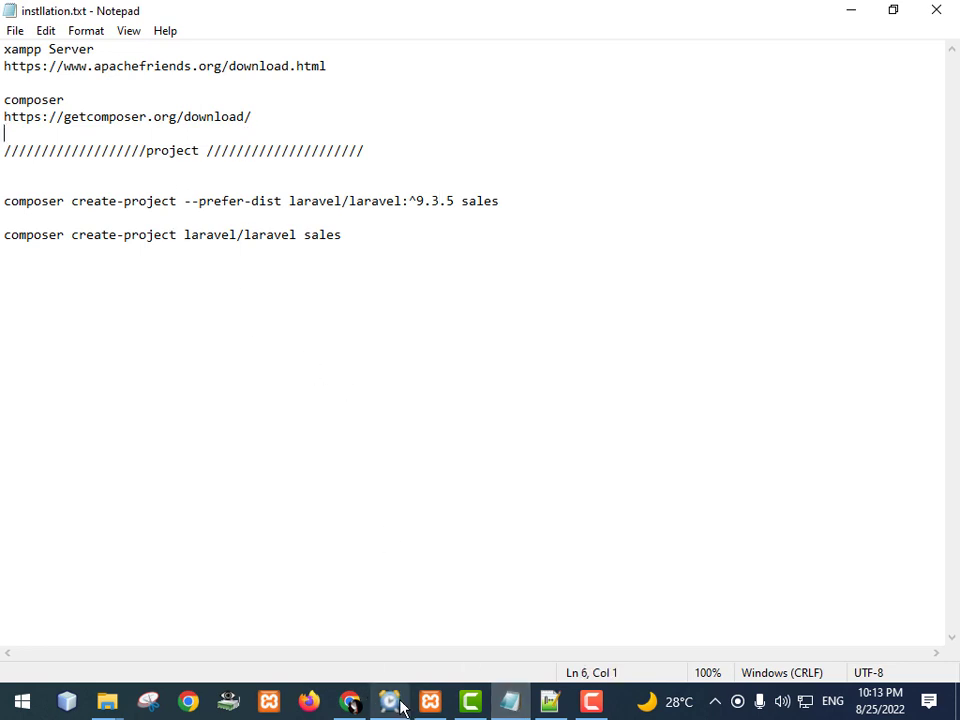
click(350, 701)
click(238, 45)
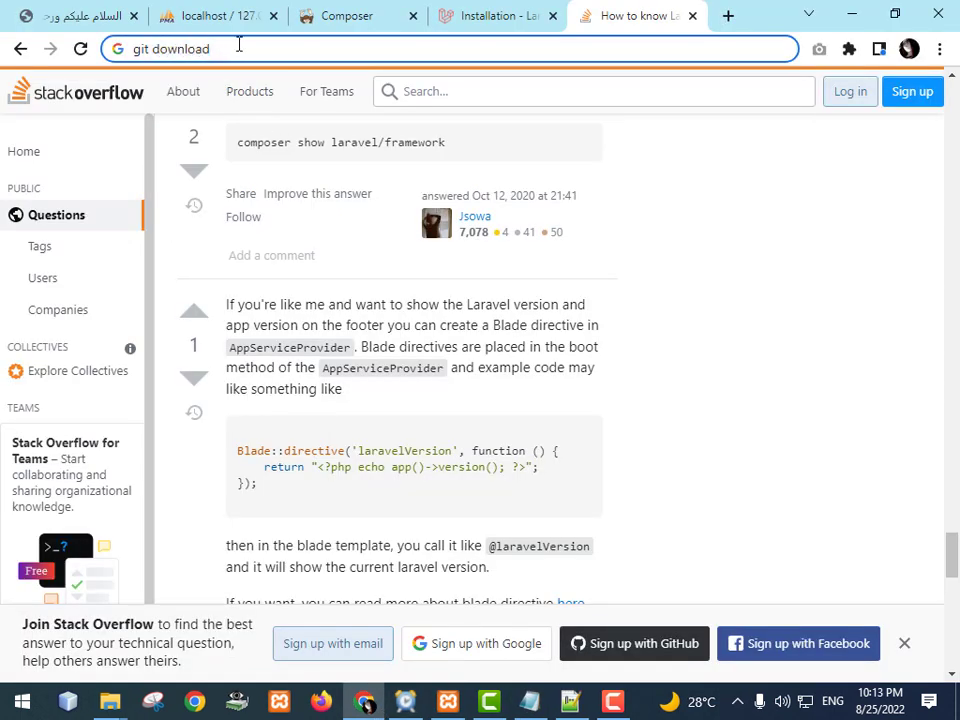
key(Return)
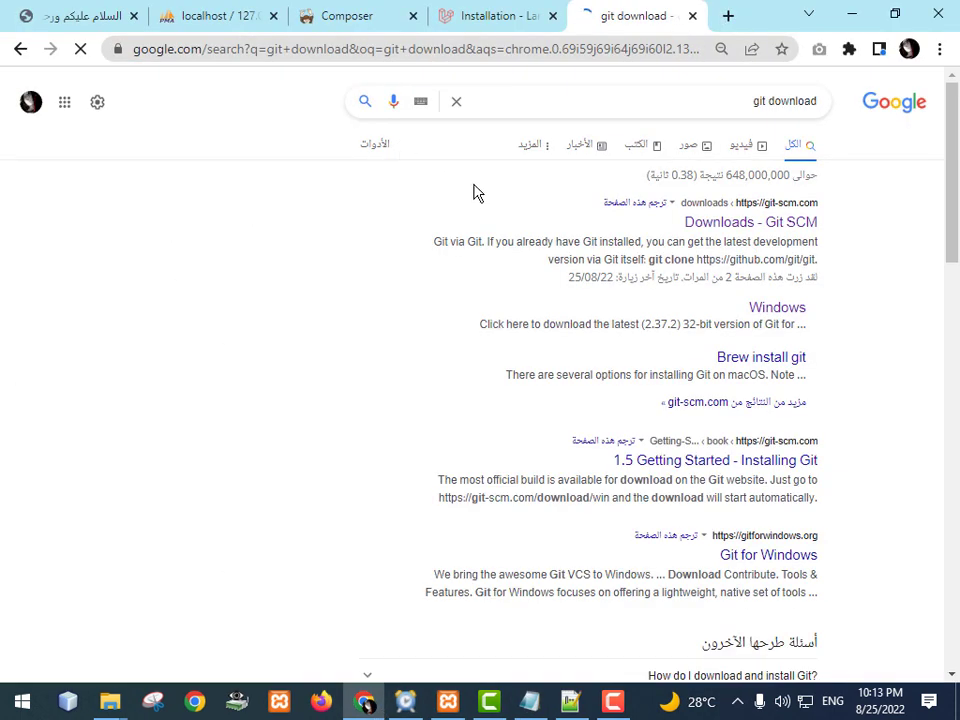
click(748, 222)
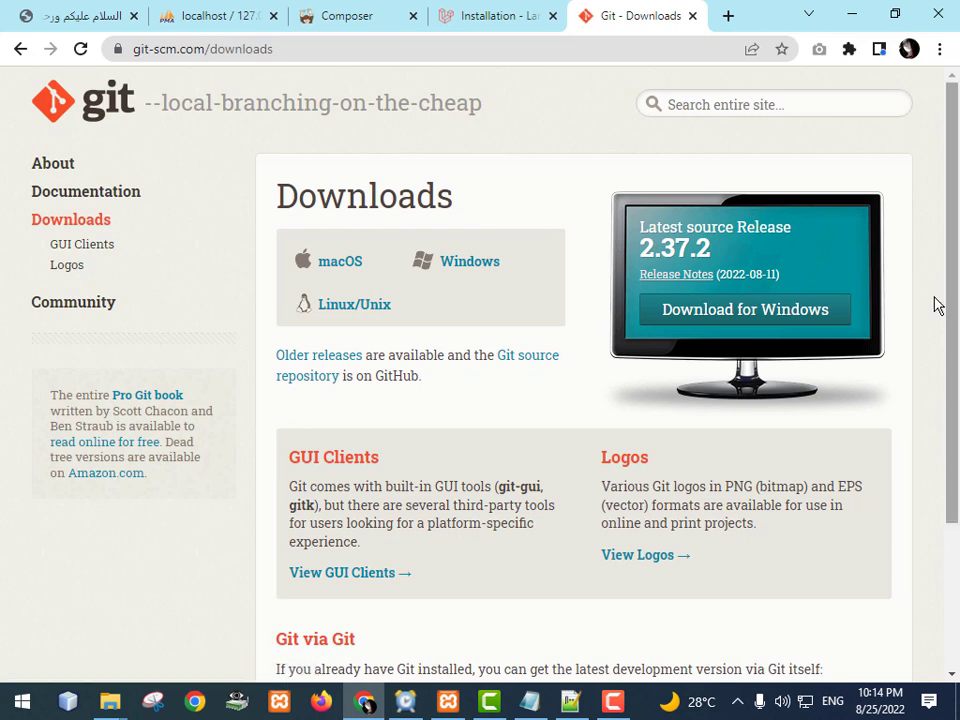
Step: Open the Git for Windows download page and download the 64-bit Git for Windows Setup standalone installer
click(786, 322)
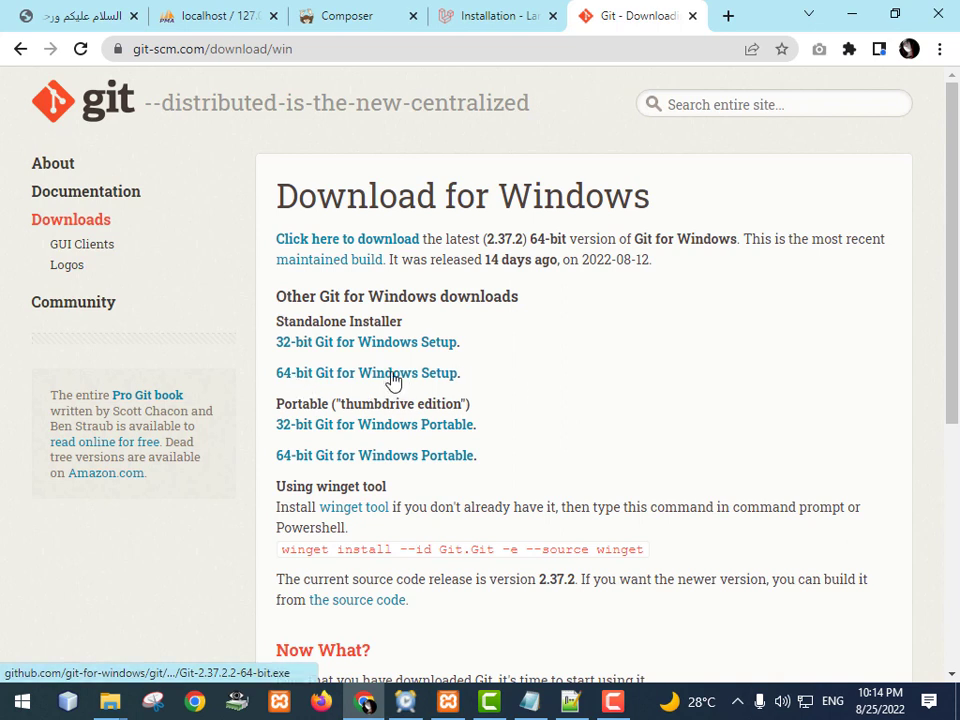
click(320, 383)
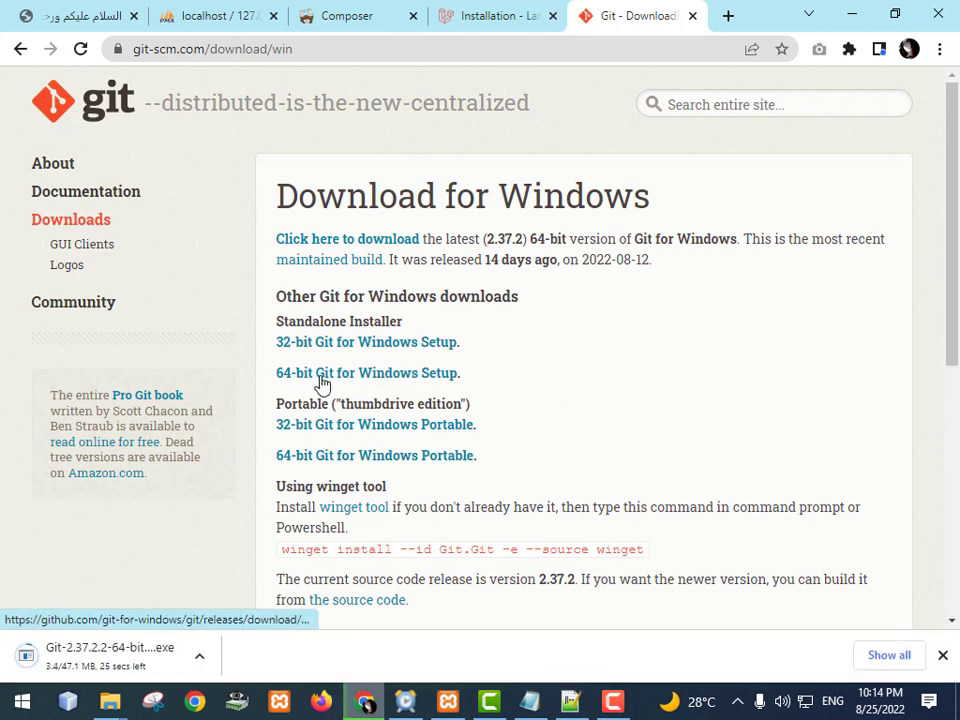
click(199, 656)
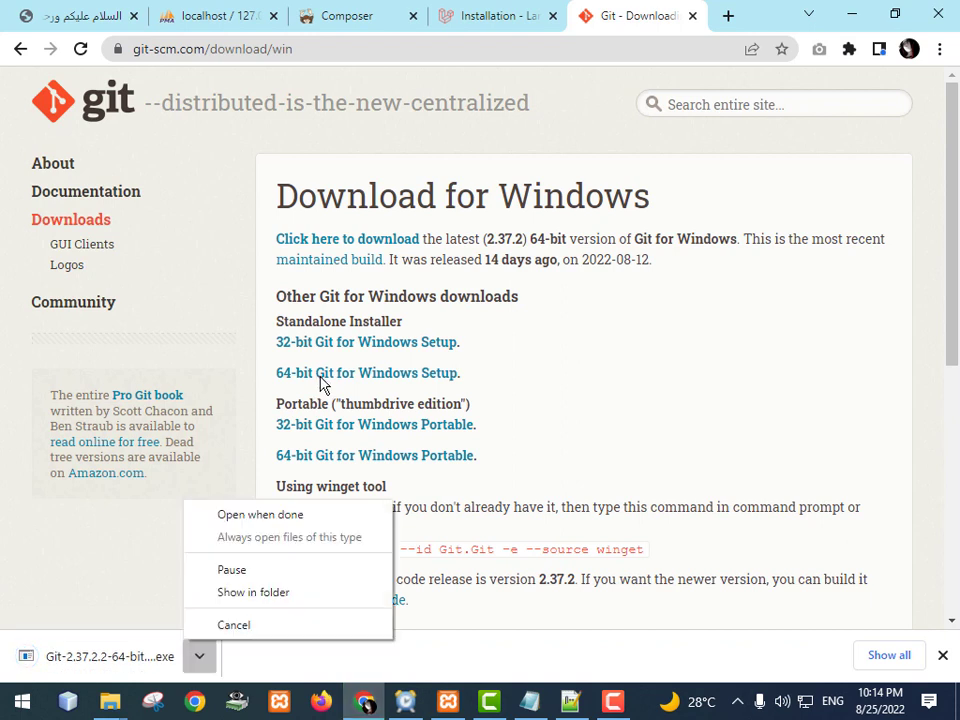
click(168, 645)
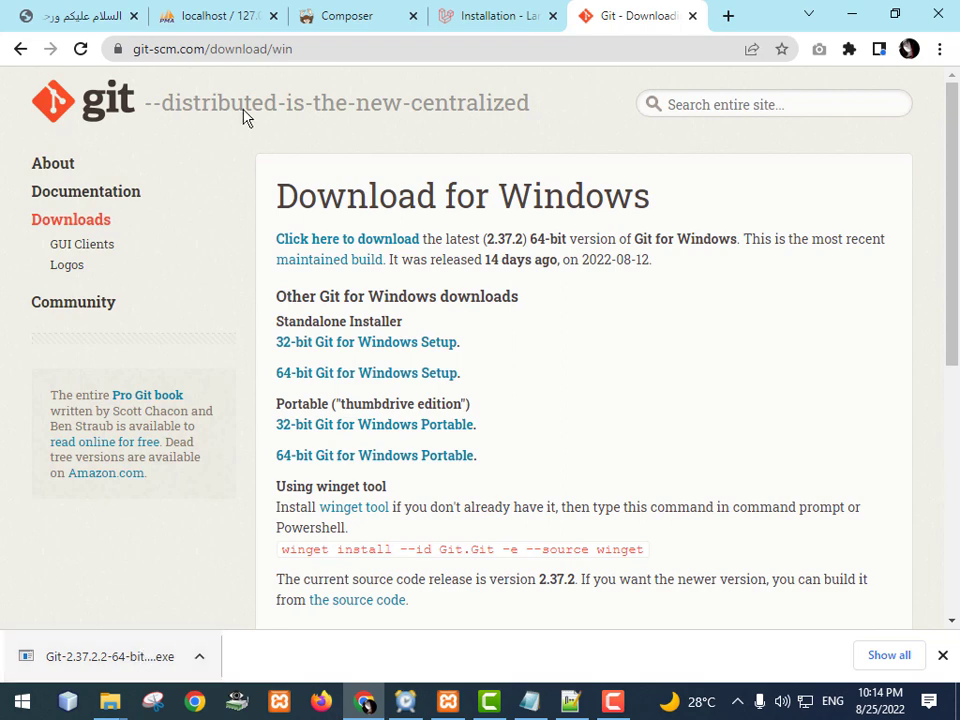
Step: Copy the page's address into instllation.txt in Notepad beneath a new "git" line under the project heading, and save the file
click(267, 49)
key(ctrl+c)
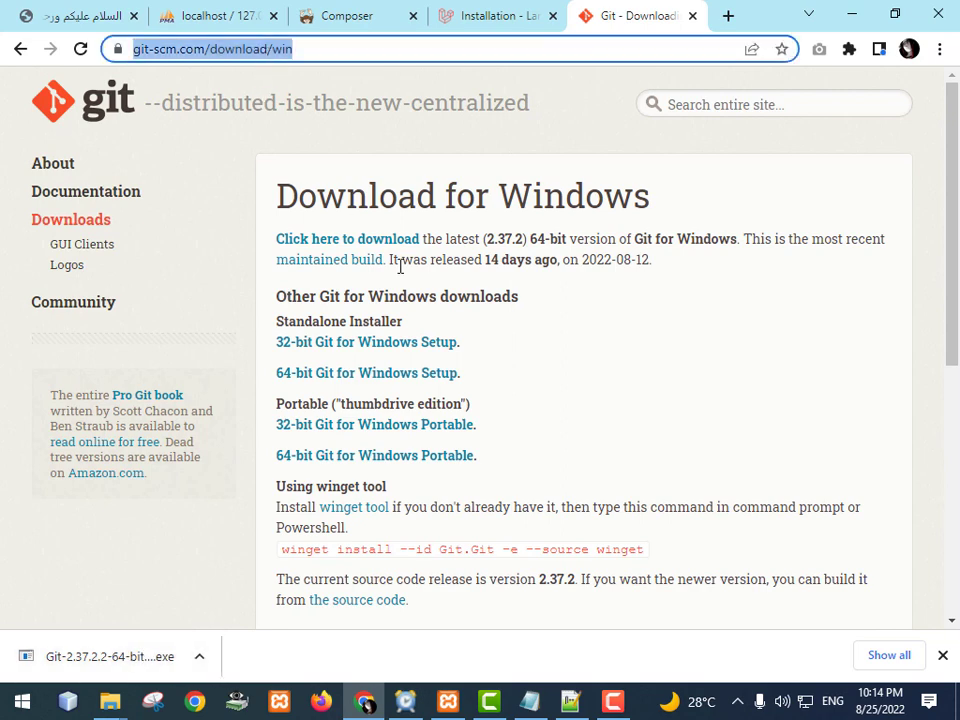
click(530, 701)
click(81, 175)
text(do)
key(BackSpace)
key(BackSpace)
key(BackSpace)
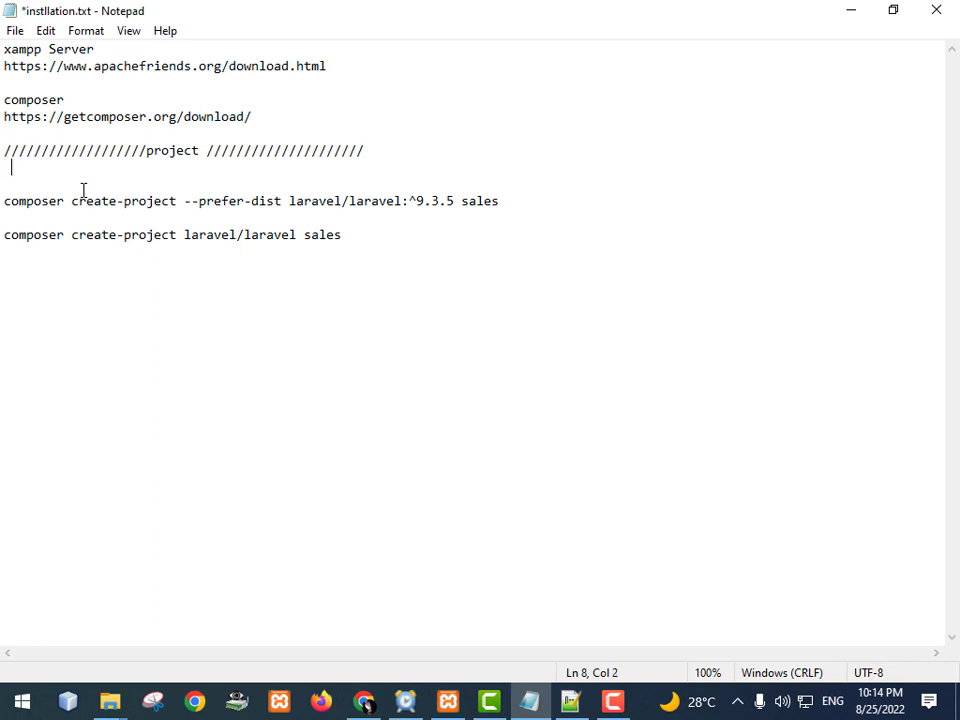
text(git)
key(Return)
key(ctrl+v)
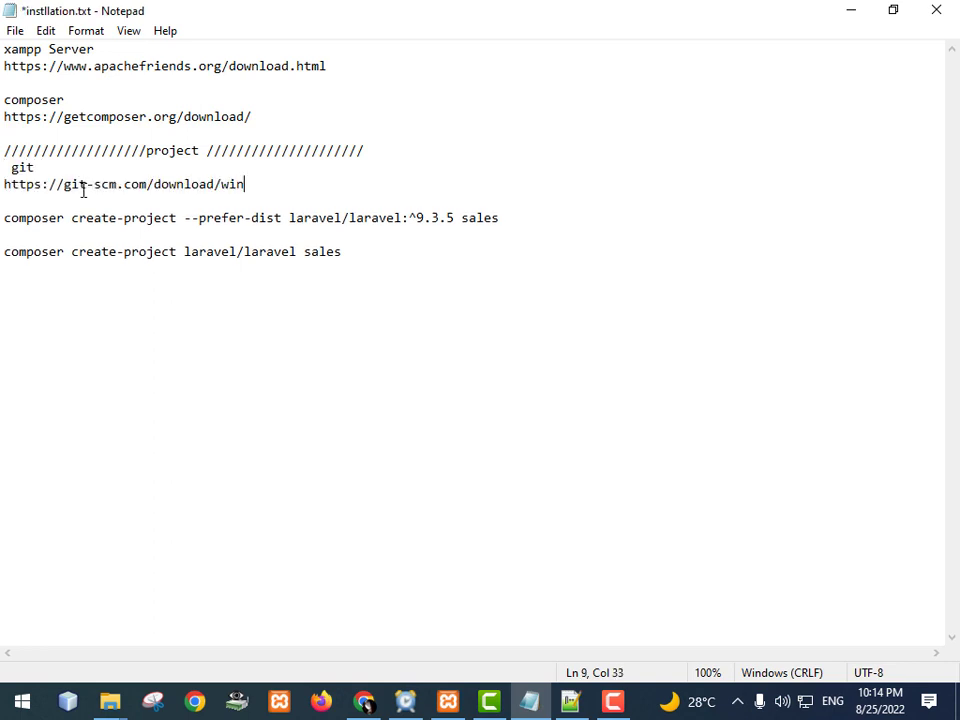
key(ctrl+s)
click(140, 186)
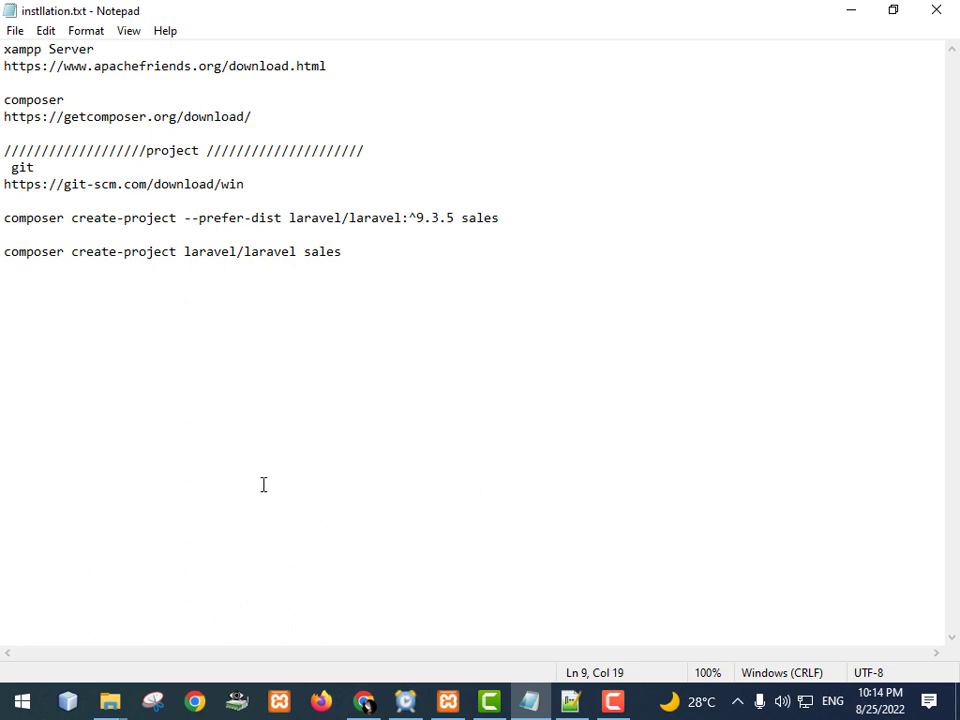
Step: Show the downloaded Git installer in the Downloads folder from Chrome and run Git-2.37.2.2-64-bit (1).exe as administrator
click(363, 701)
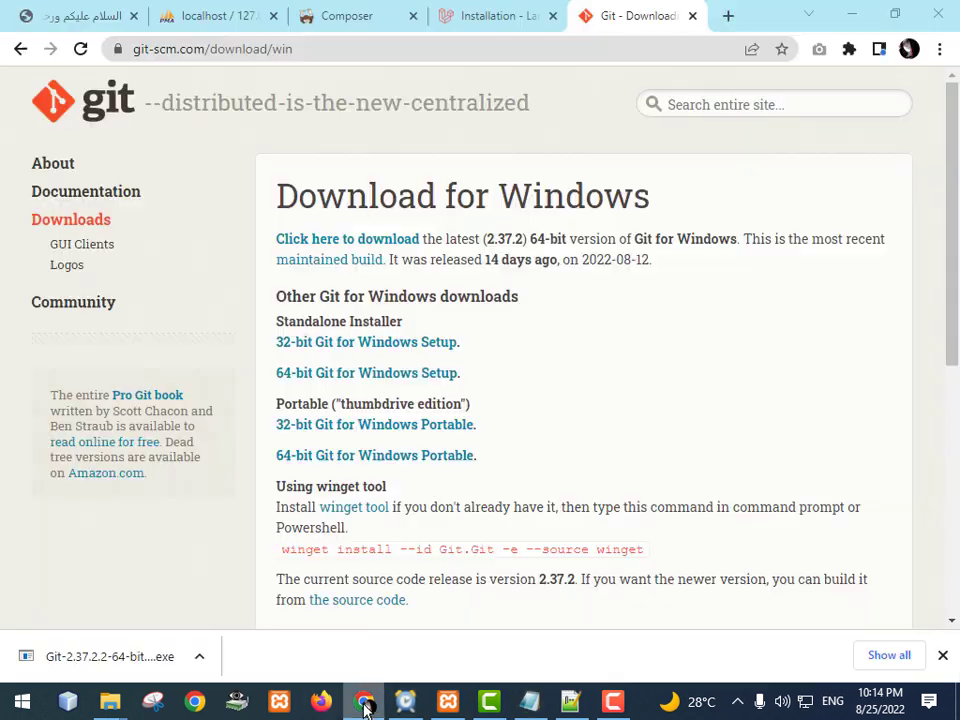
click(200, 656)
click(244, 594)
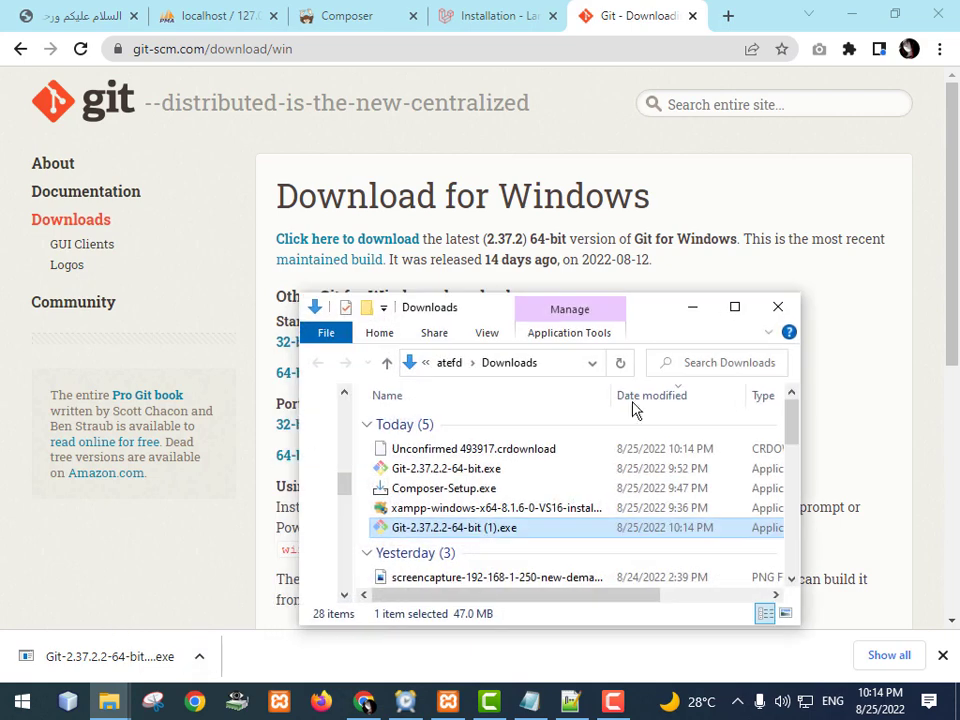
click(737, 316)
right_click(252, 230)
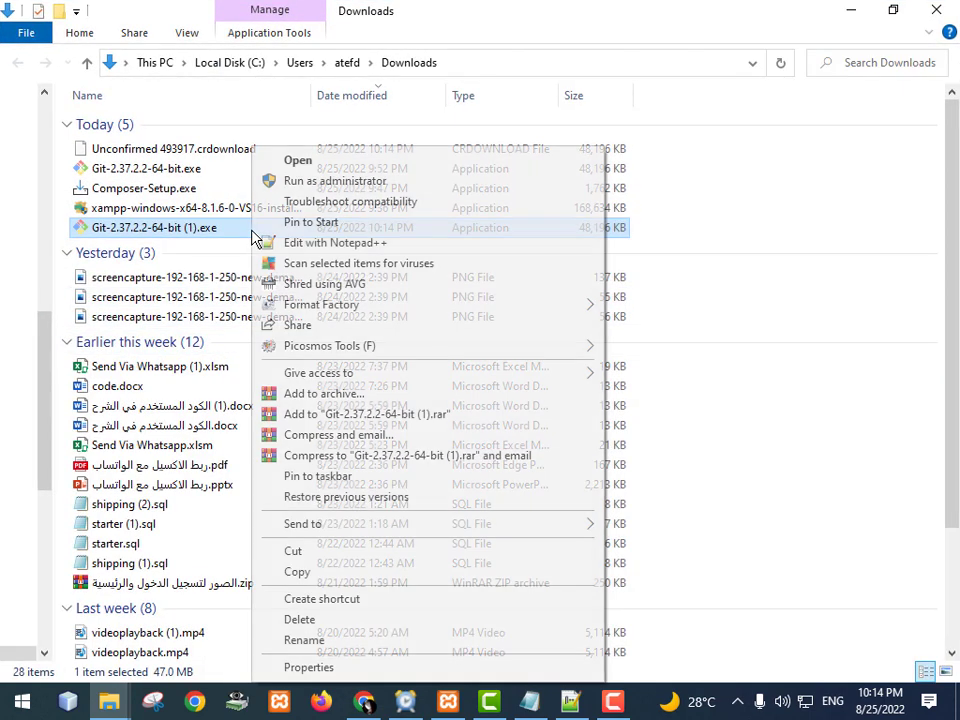
click(300, 181)
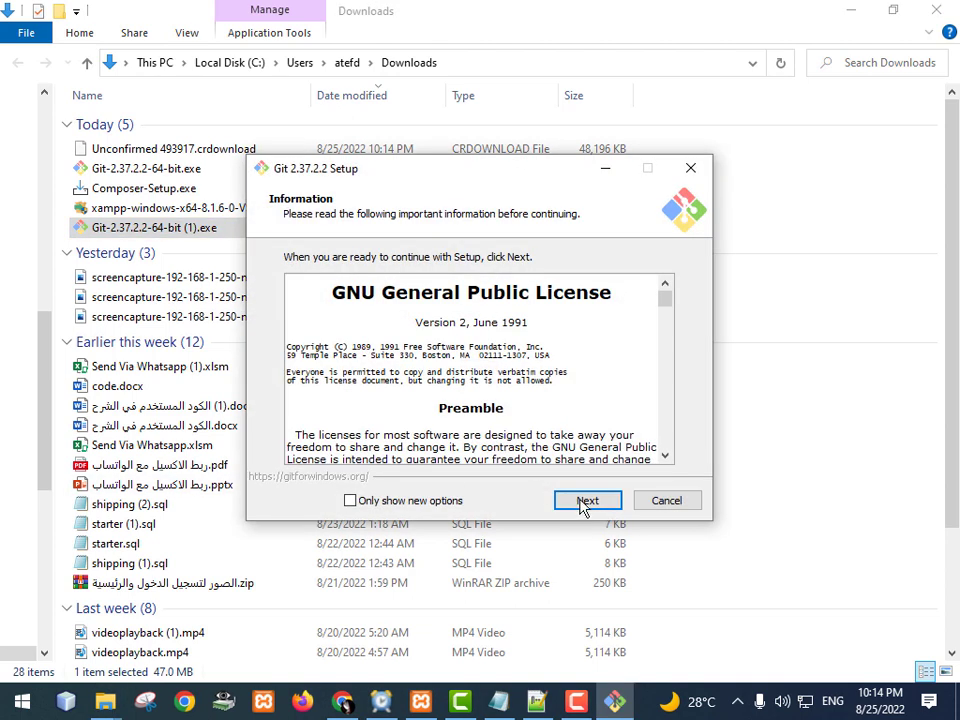
Step: Go through the Git setup wizard up to the experimental options, keeping the preselected components, Vim editor, PATH and HTTPS settings
click(588, 502)
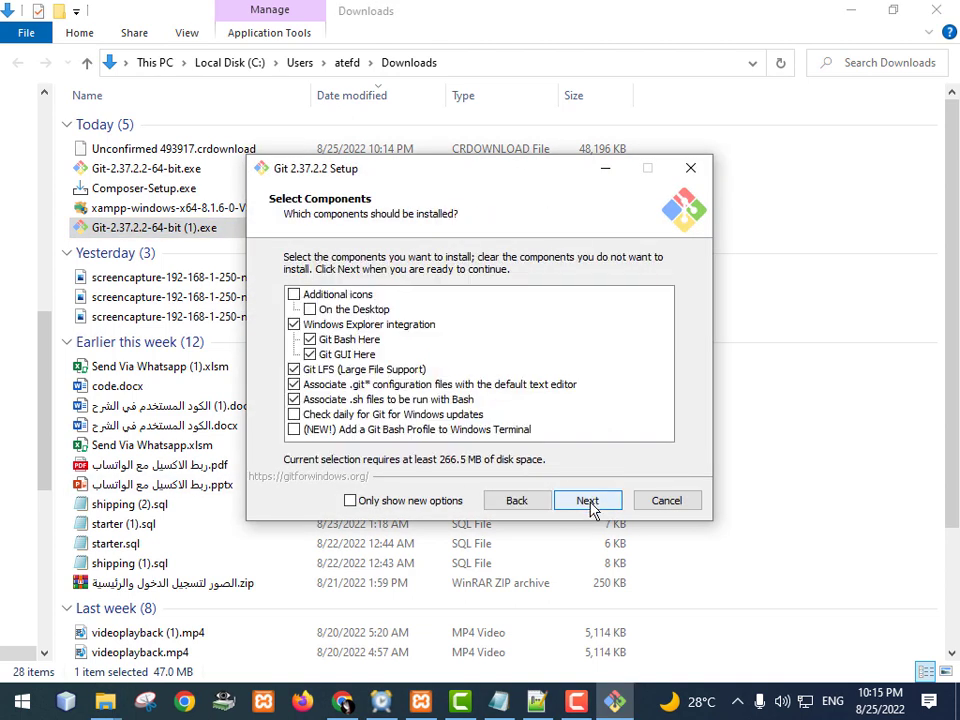
click(590, 503)
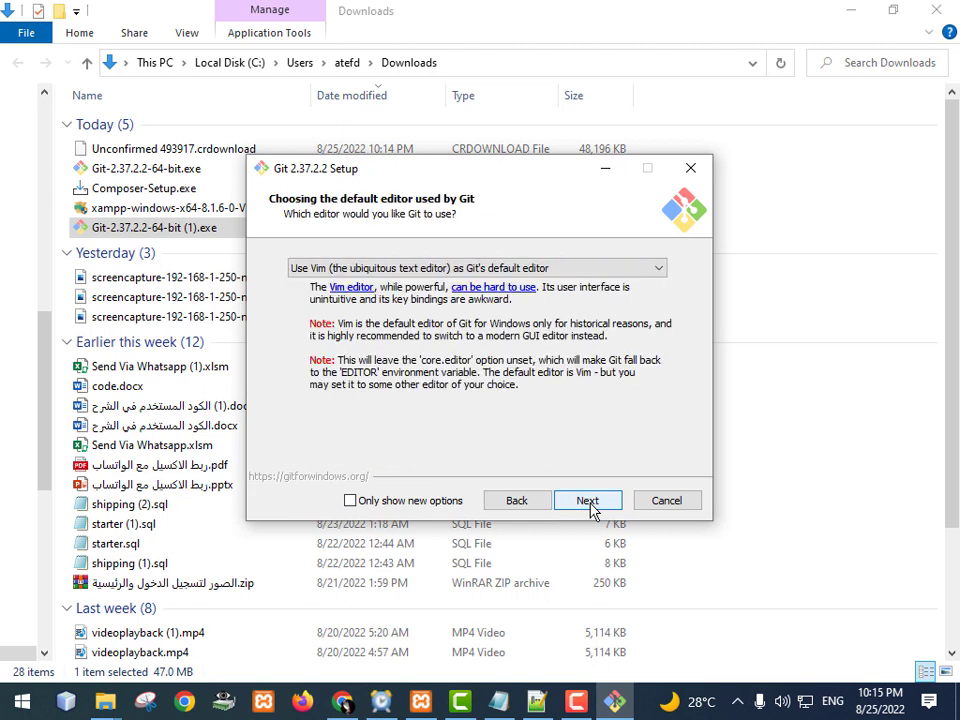
click(588, 502)
click(588, 502)
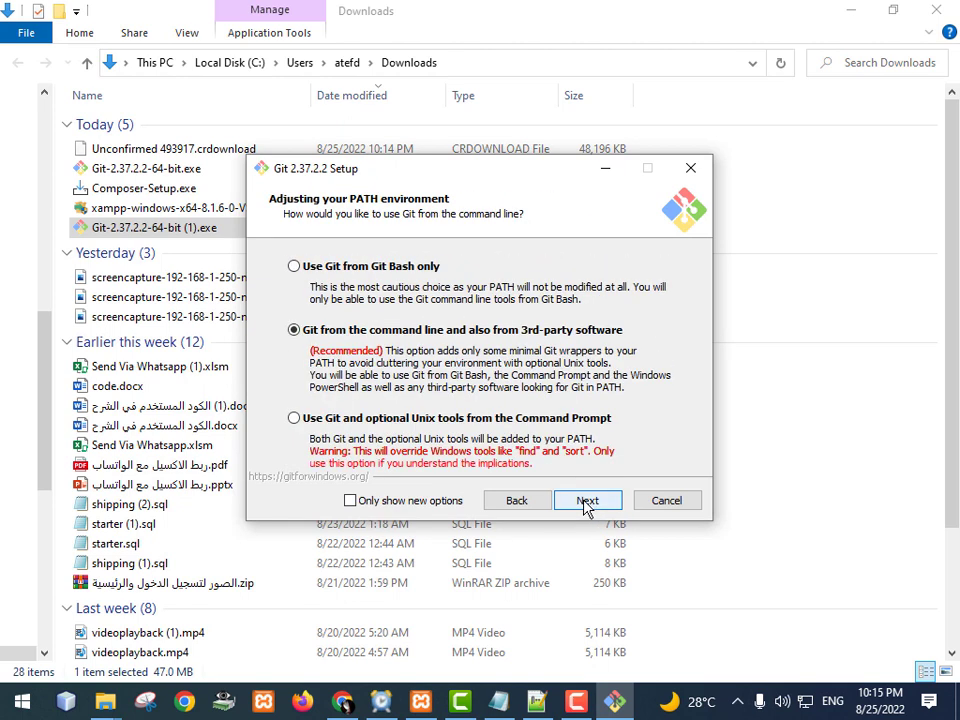
click(587, 502)
click(587, 502)
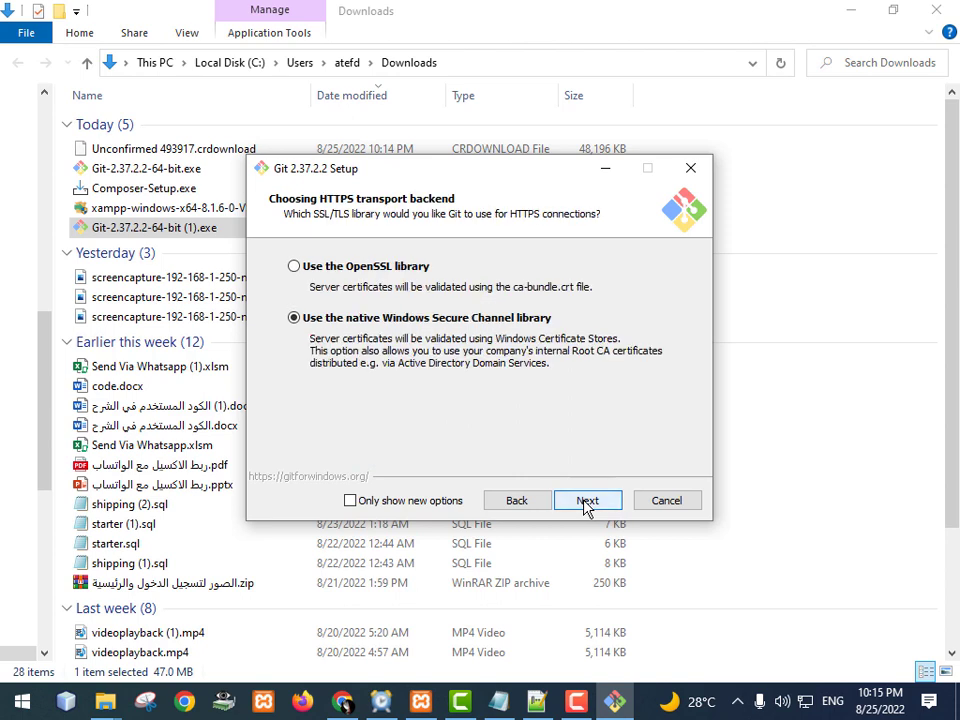
click(587, 502)
click(587, 502)
click(587, 502)
click(587, 502)
click(587, 502)
click(587, 502)
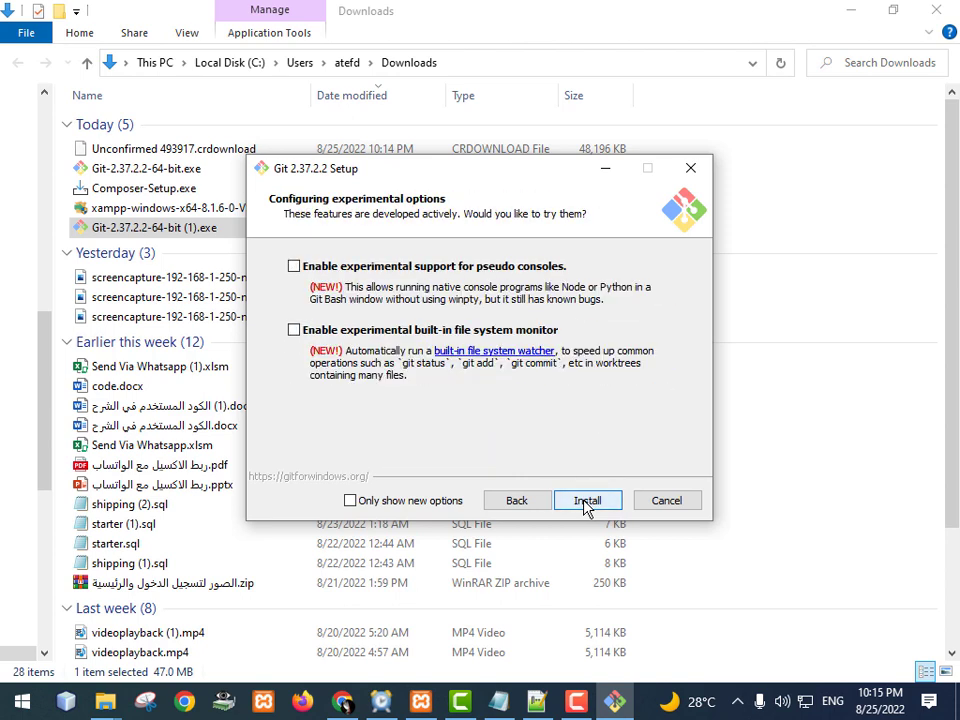
Step: Install Git without experimental options, finish the setup wizard and close the release notes page
click(587, 502)
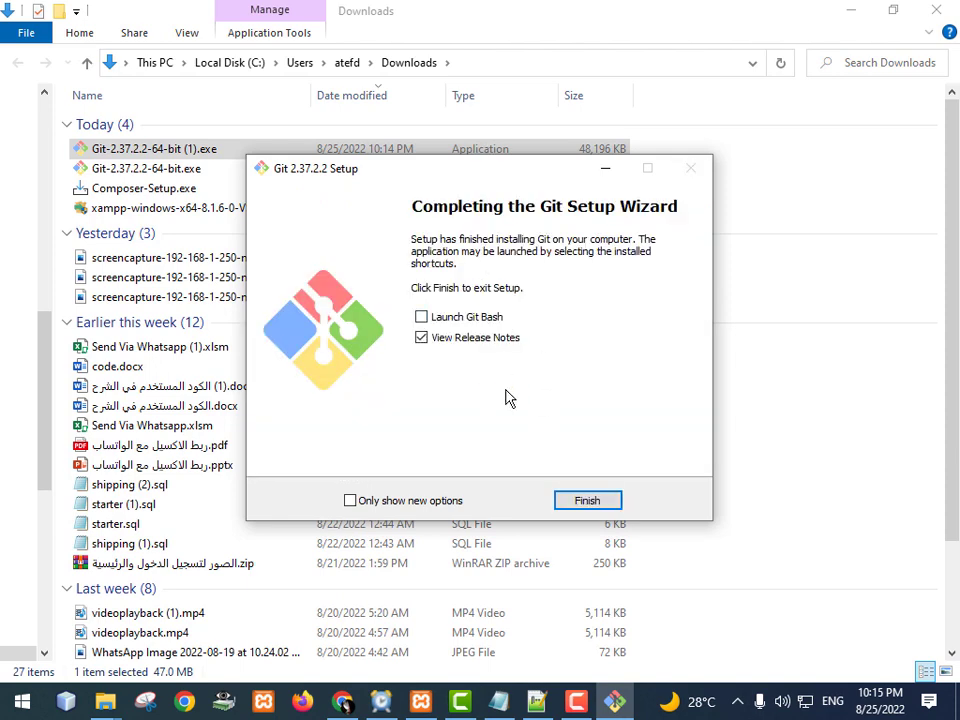
click(587, 503)
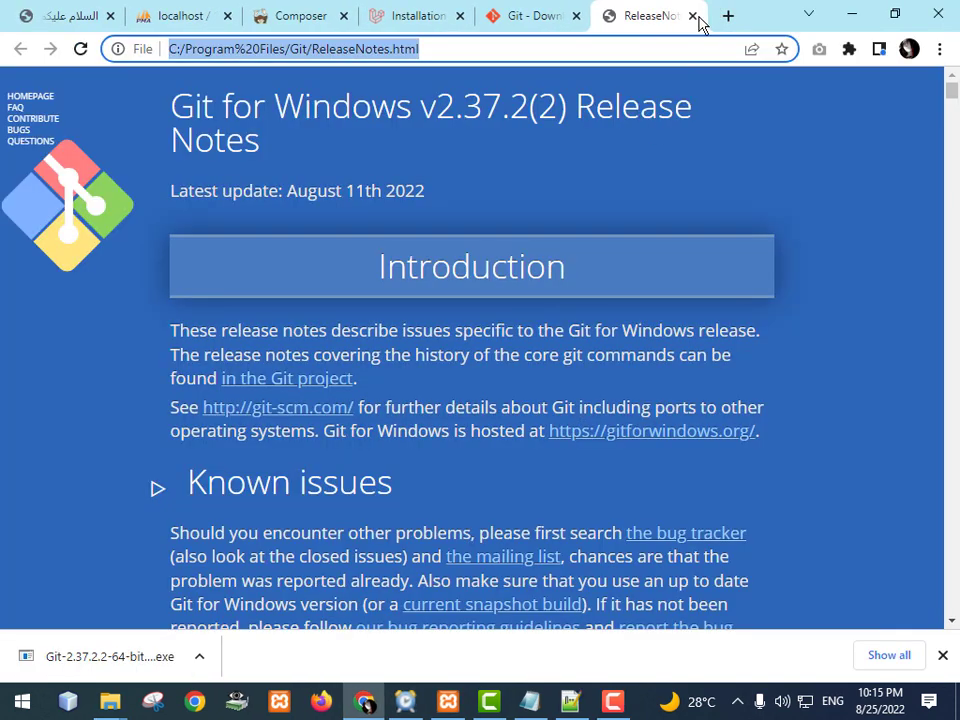
click(692, 15)
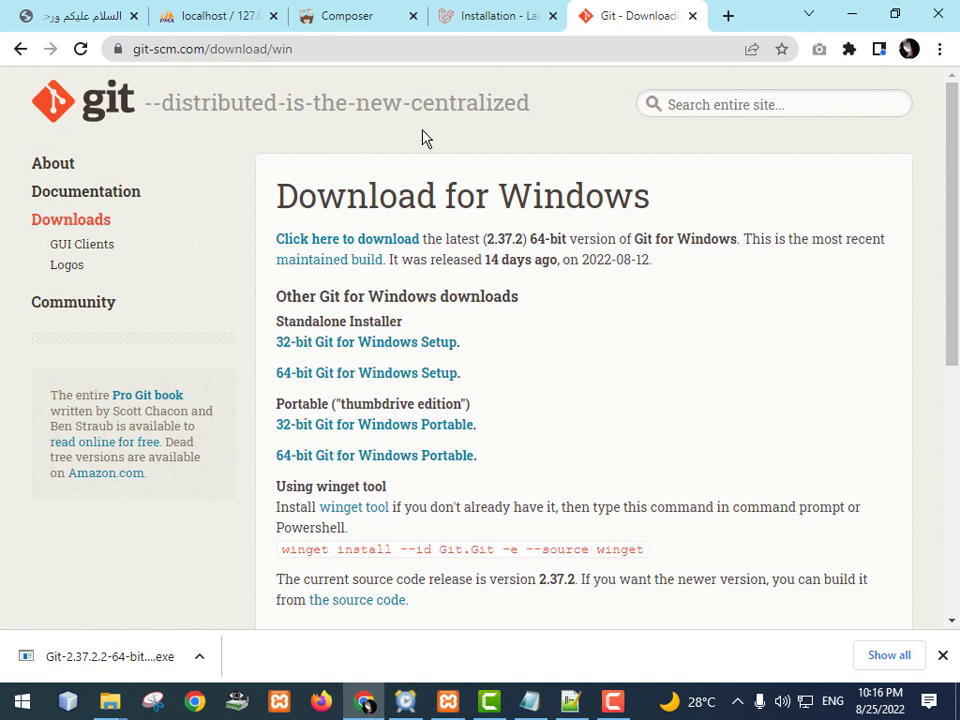
Step: Switch to the E:\laravel 9\xampp\htdocs folder window in File Explorer
mouse_move(108, 698)
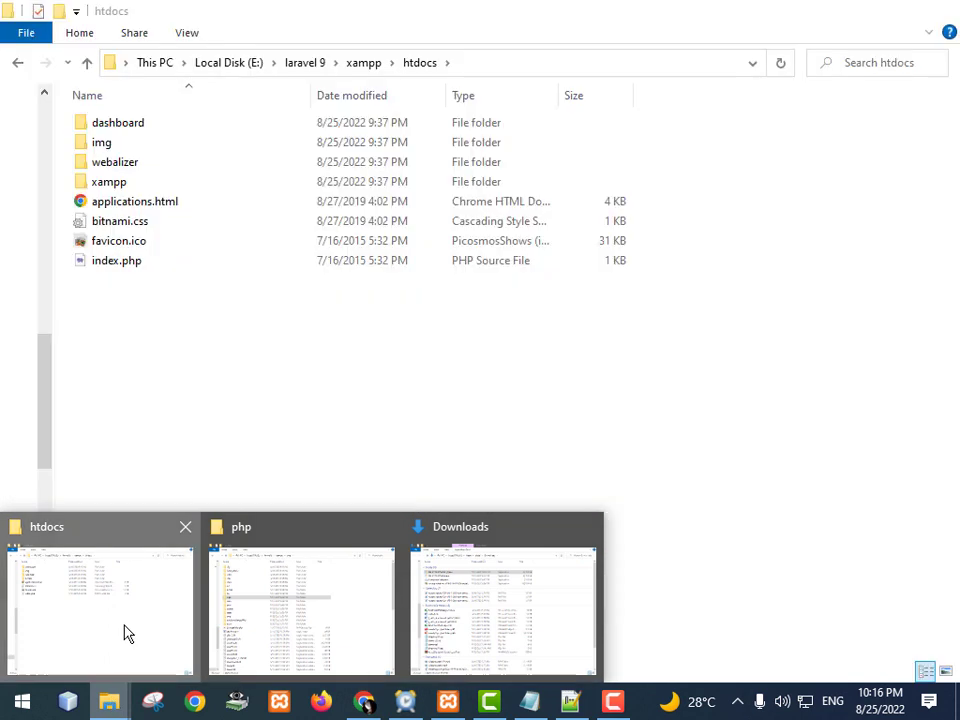
click(127, 633)
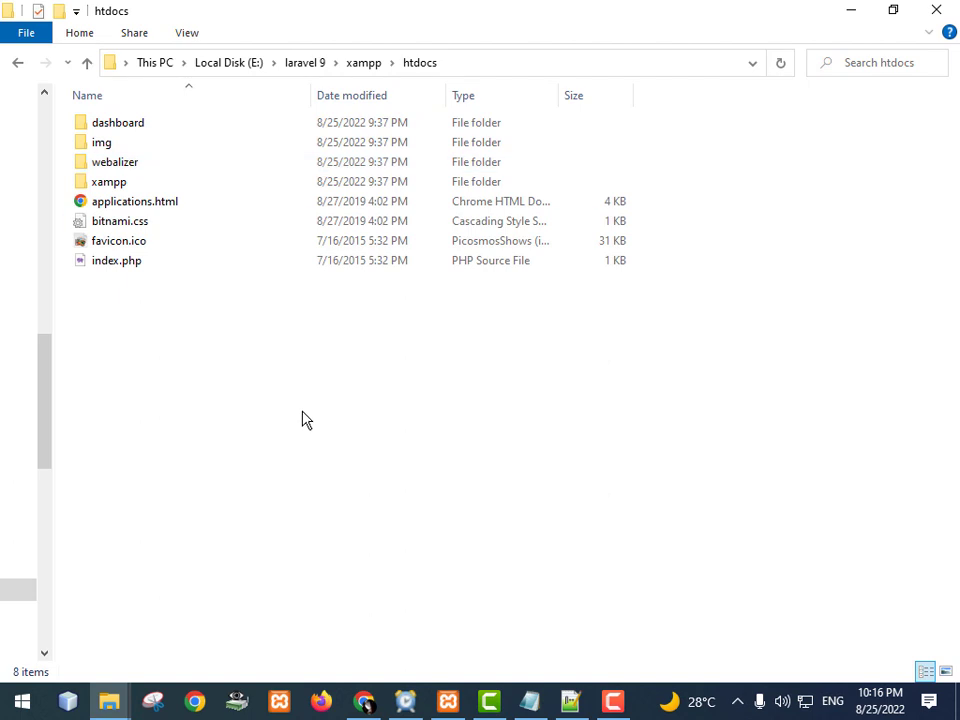
right_click(333, 398)
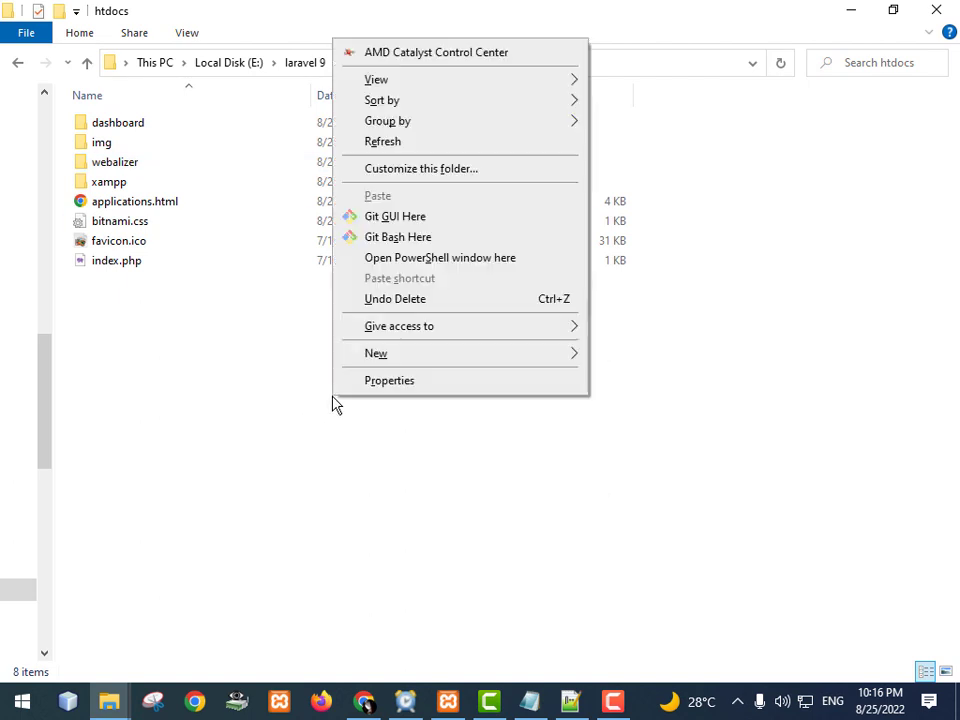
click(437, 262)
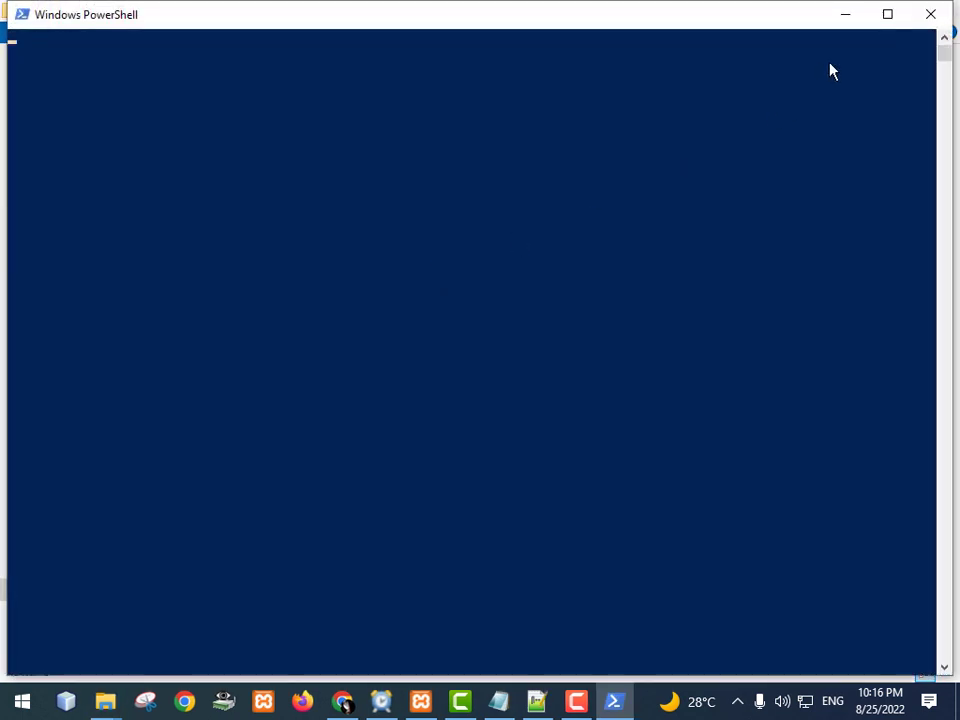
click(930, 14)
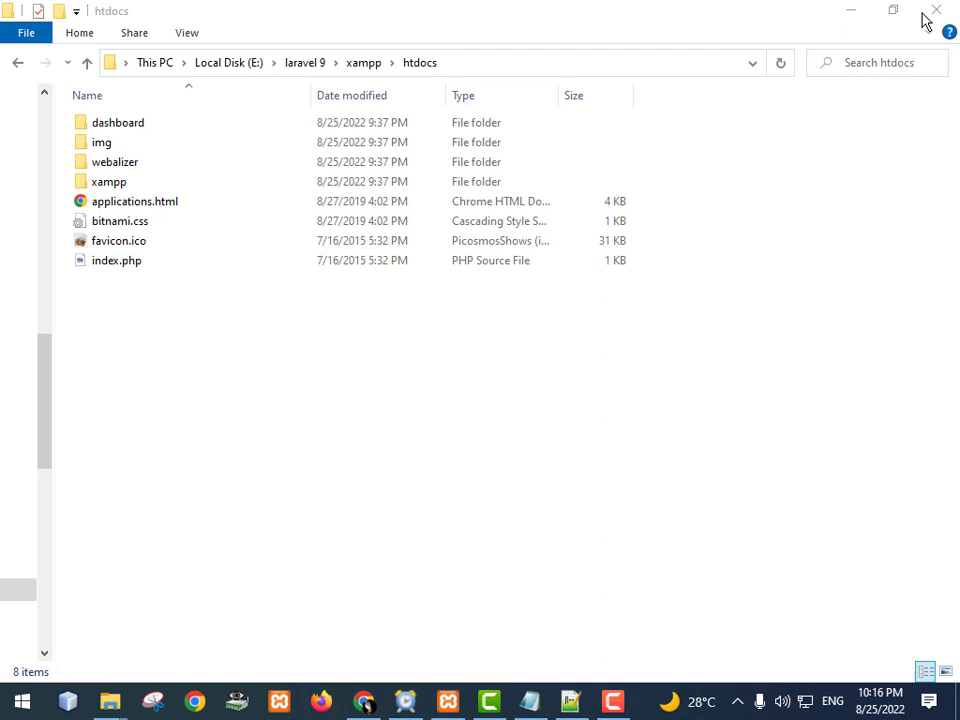
Step: Open Git Bash in the htdocs folder and move its window slightly upward
right_click(435, 326)
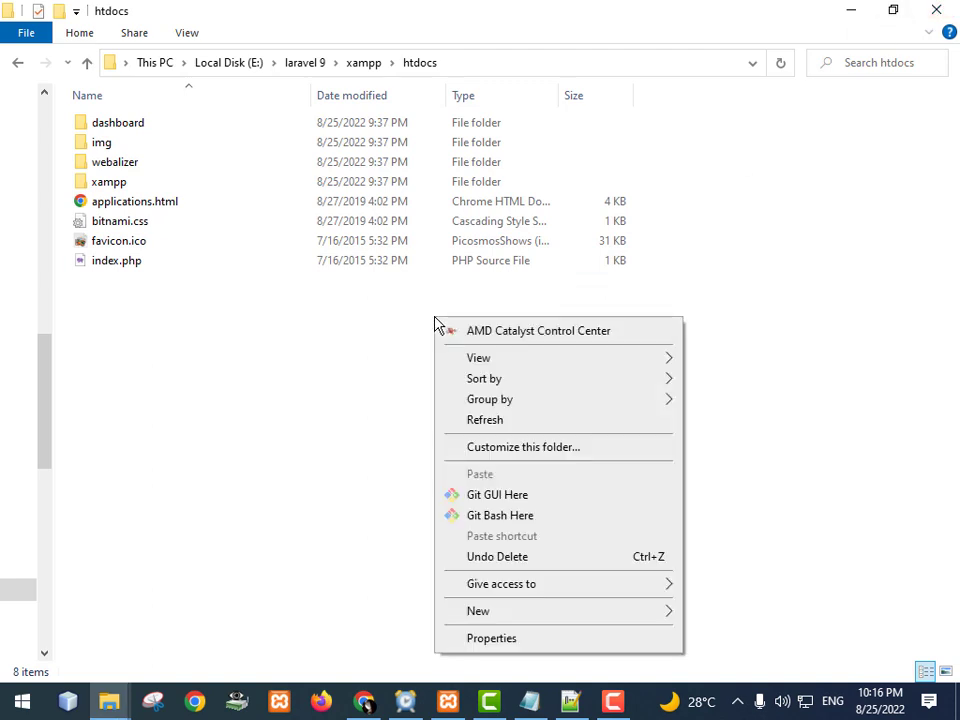
click(505, 518)
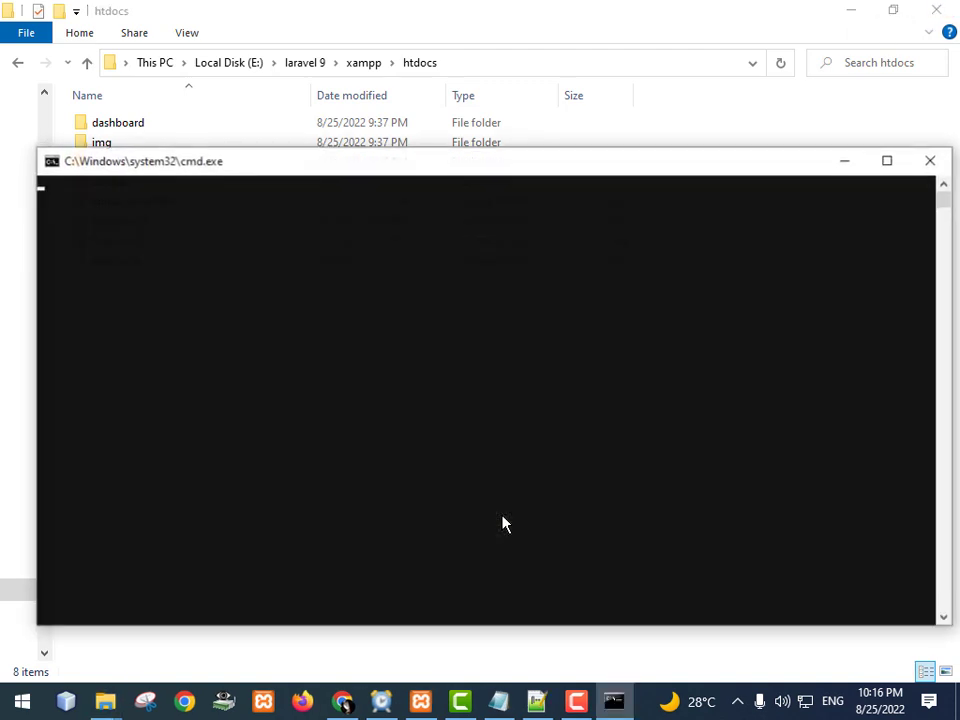
drag(617, 163, 613, 121)
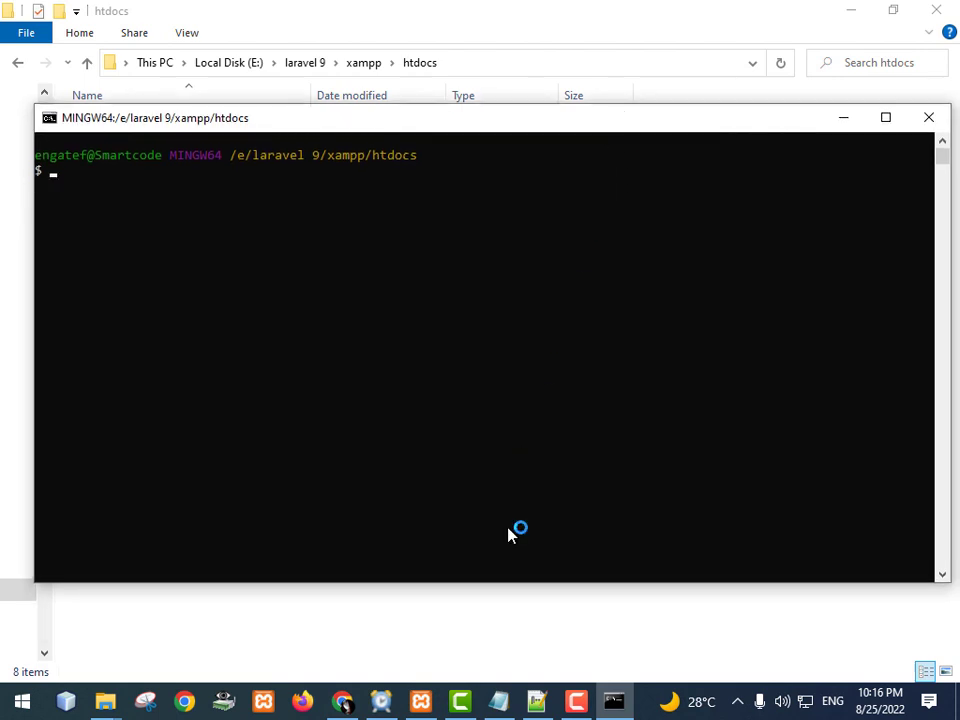
Step: Copy "composer create-project --prefer-dist laravel/laravel:^9.3.5 sales" from instllation.txt and run it in Git Bash
click(498, 701)
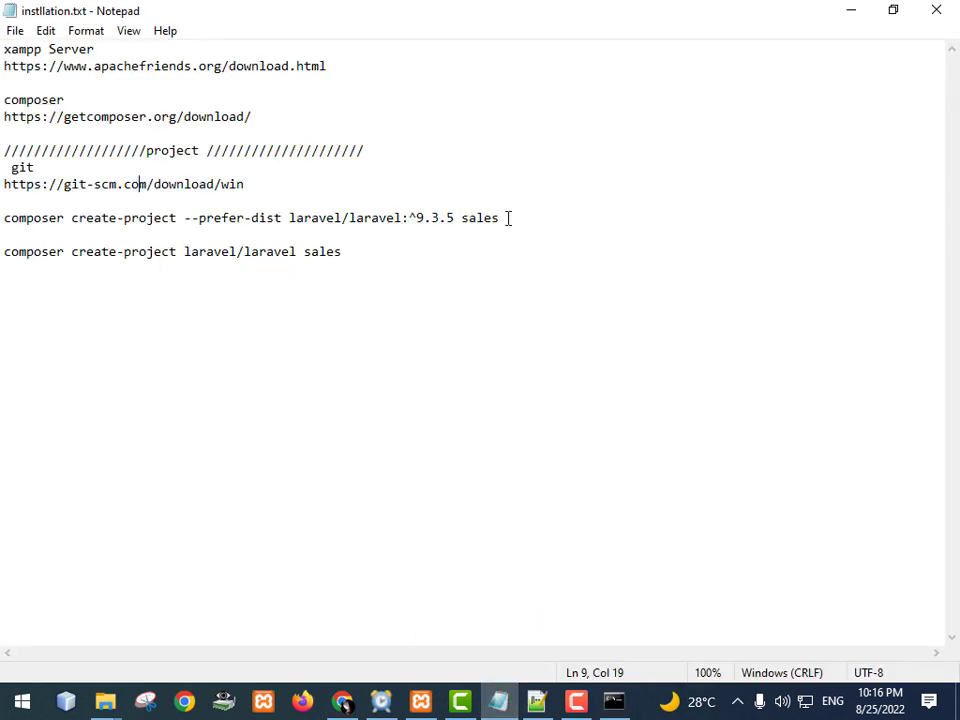
drag(189, 231, 2, 222)
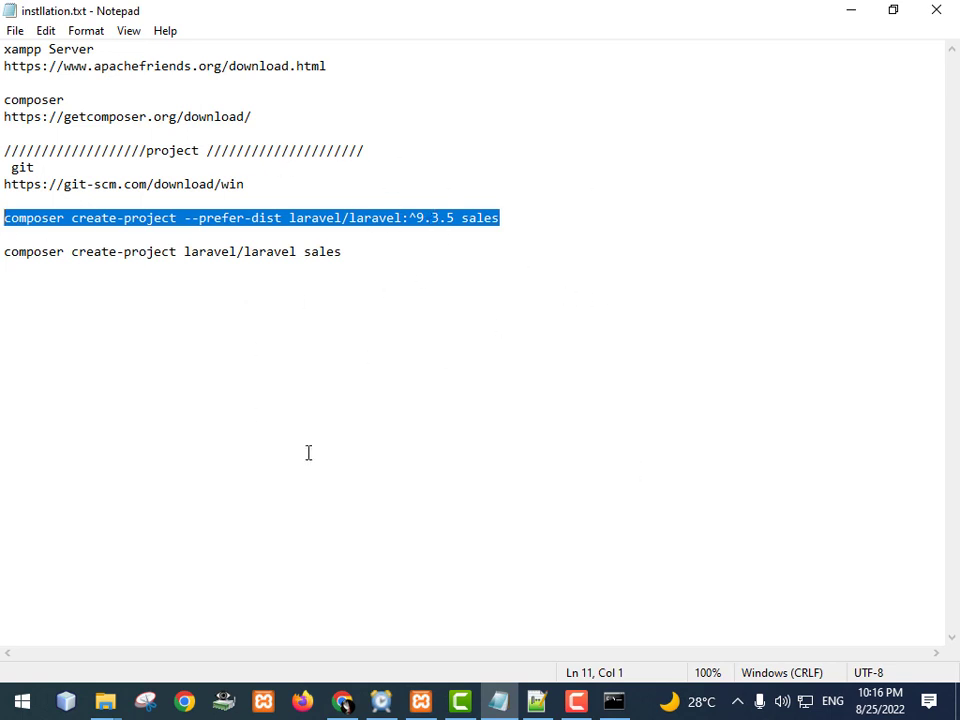
right_click(459, 221)
click(515, 279)
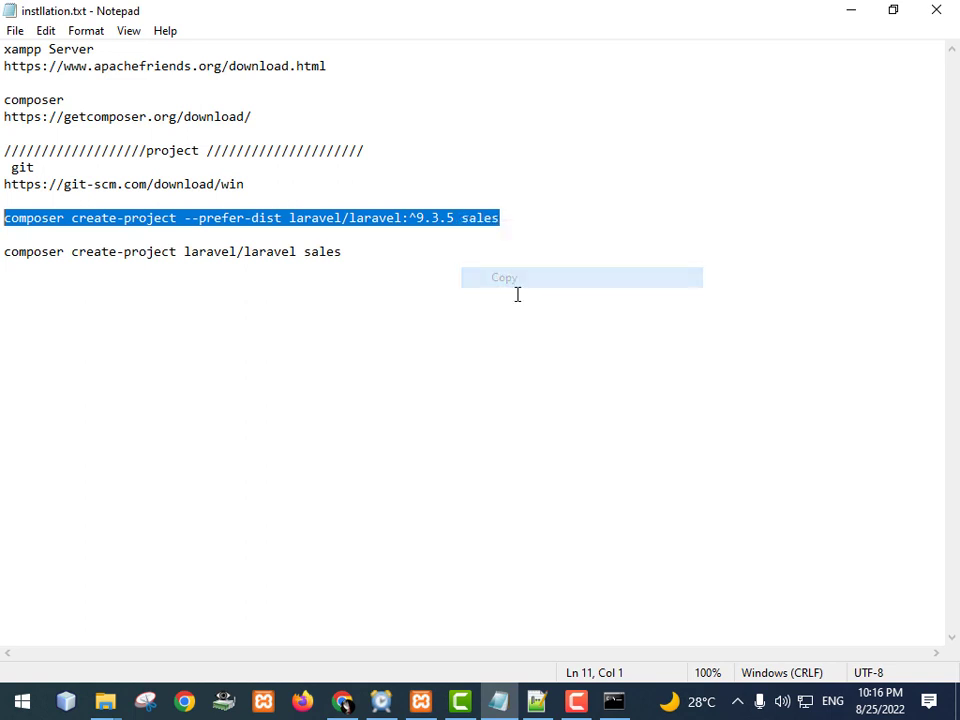
click(614, 701)
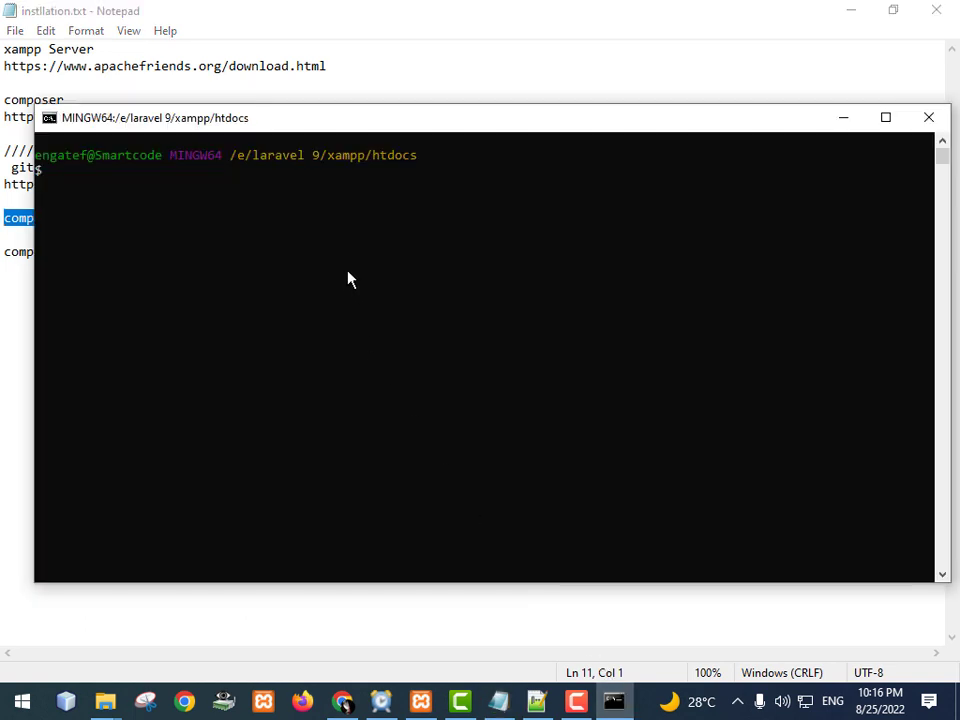
key(shift+Insert)
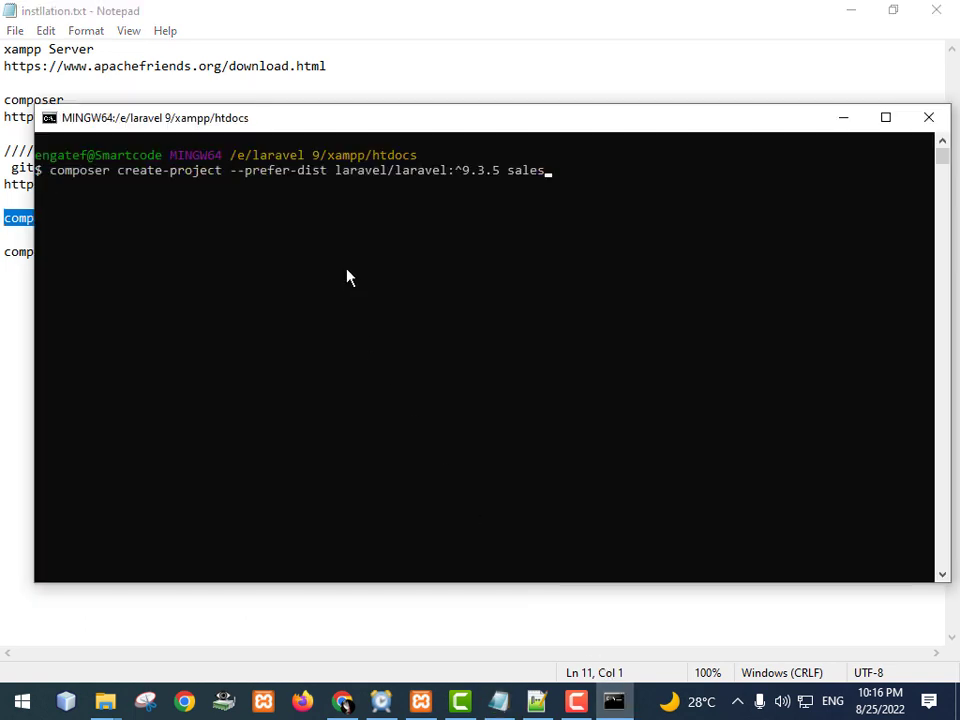
key(Return)
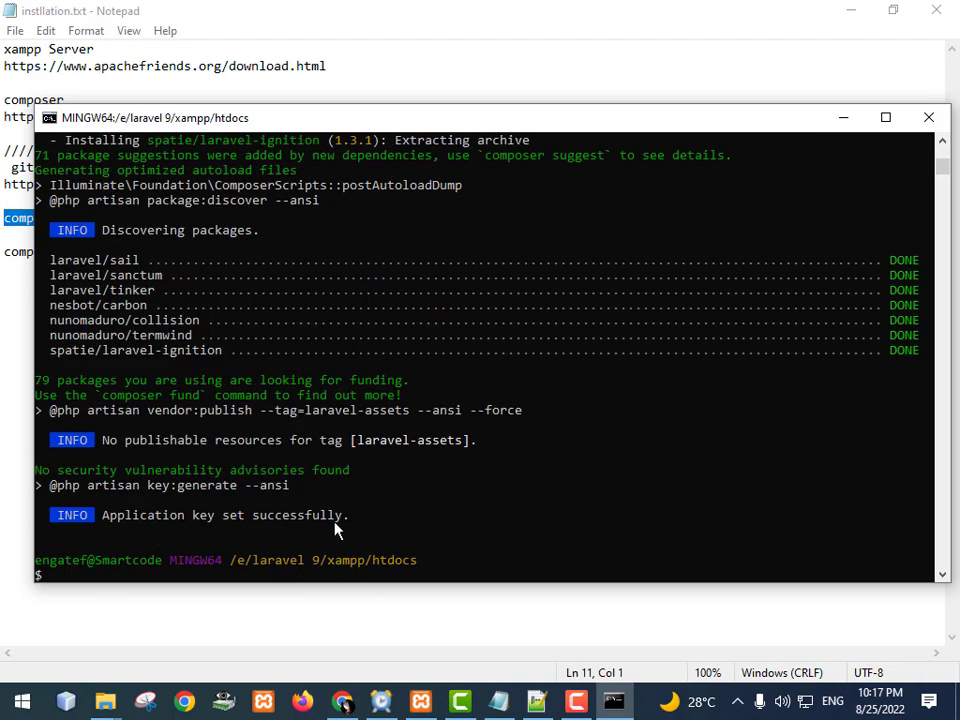
Step: Review the Composer installation output in Git Bash and close the terminal window
scroll(356, 527, up, 12)
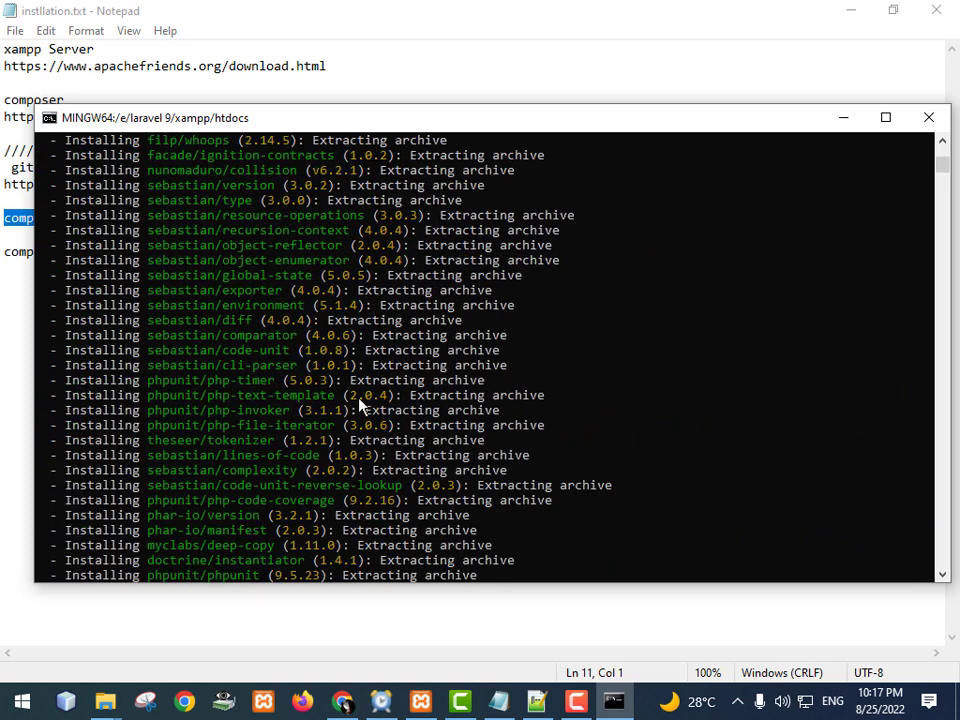
scroll(365, 492, down, 10)
scroll(370, 510, down, 5)
scroll(375, 523, up, 4)
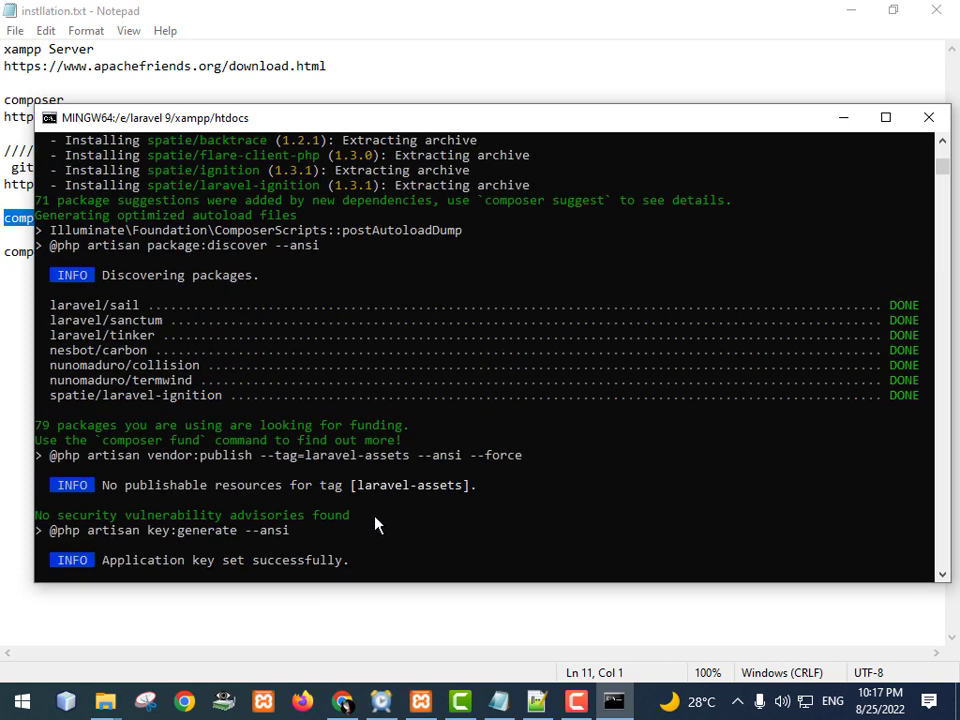
click(928, 117)
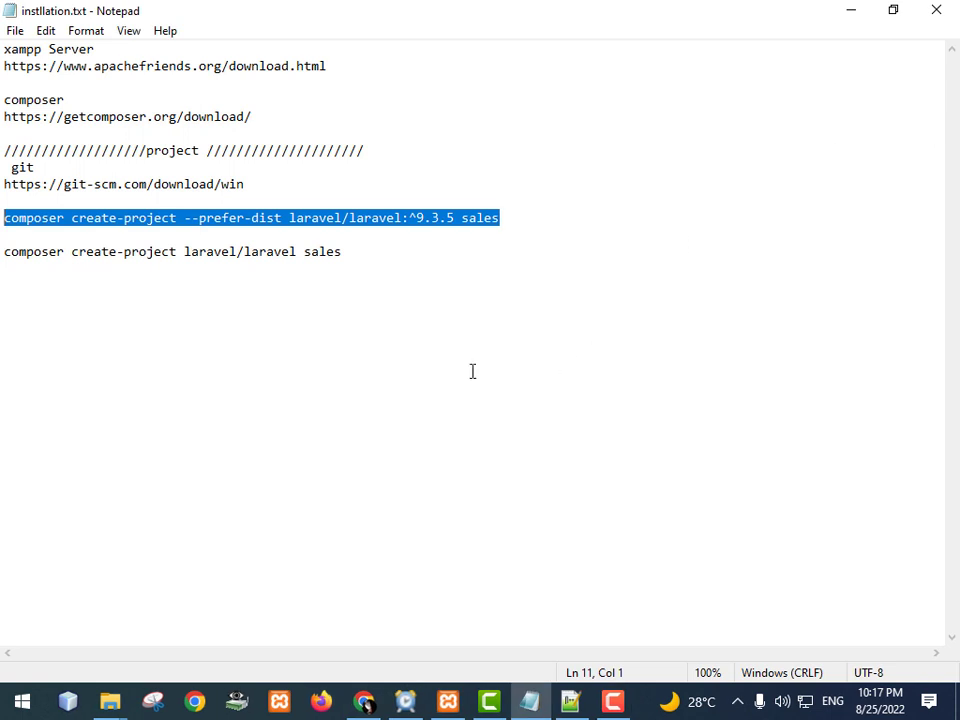
Step: Return to the htdocs folder in File Explorer and check for the sales project folder
click(109, 701)
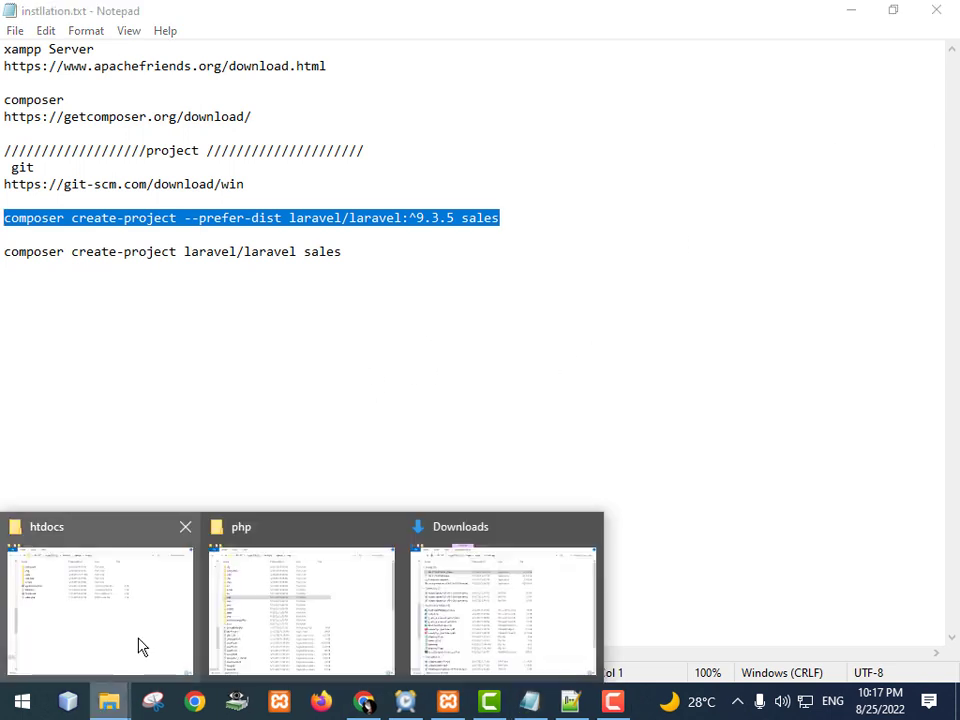
click(142, 646)
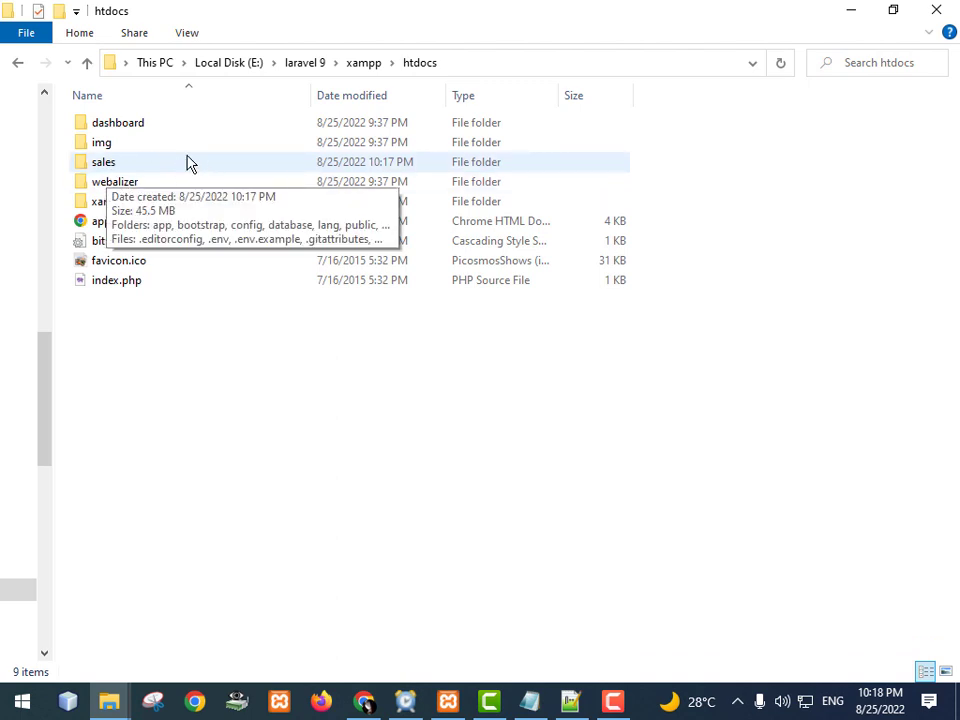
Step: Open the sales folder's composer.json in Notepad++ and check the laravel/framework version requirement
double_click(183, 166)
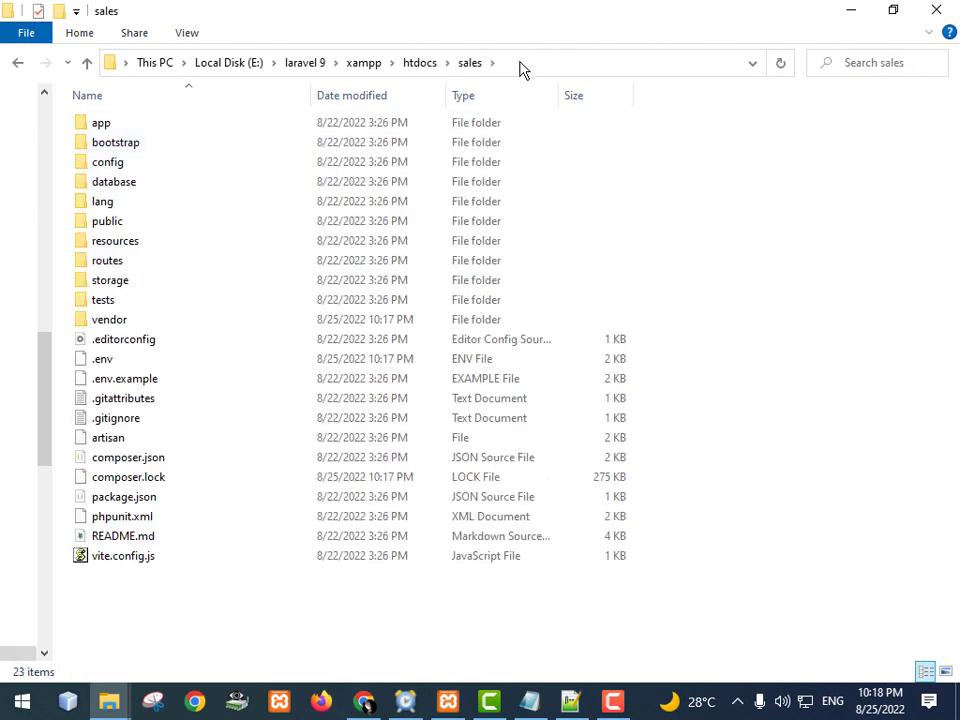
click(128, 460)
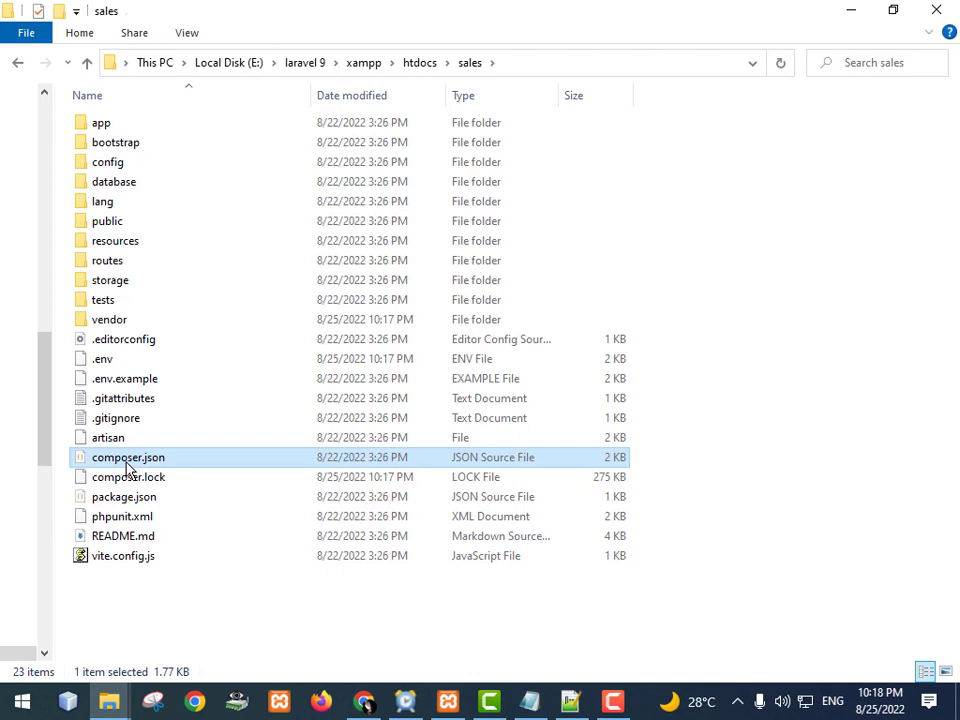
right_click(127, 462)
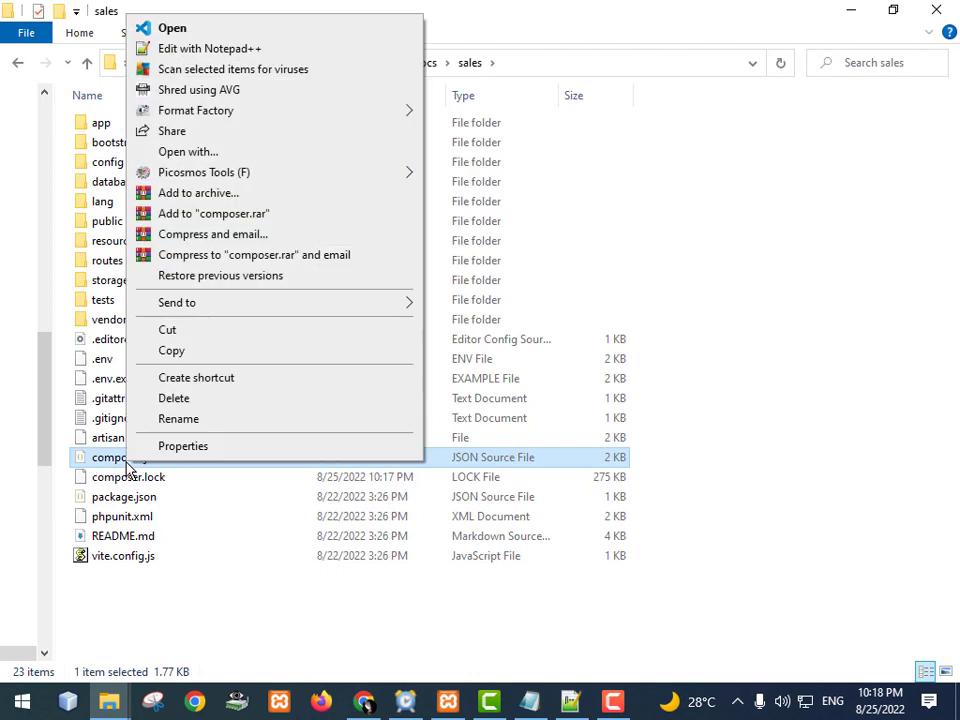
click(206, 47)
click(313, 276)
click(304, 233)
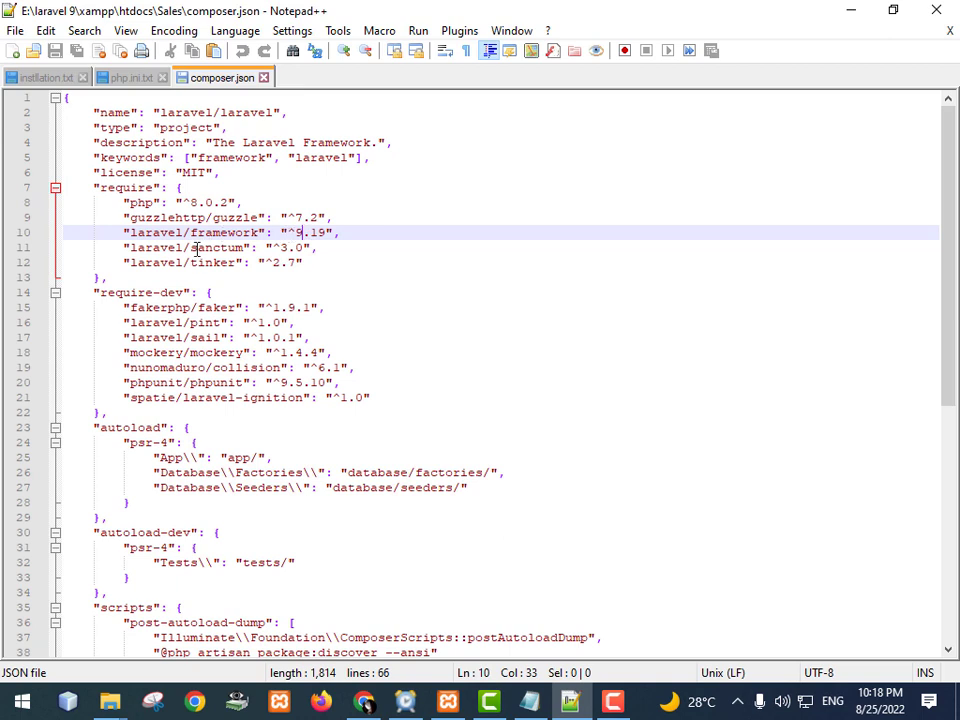
Step: Examine the PHP requirement and the remaining sections of composer.json, and return to the sales folder in File Explorer
double_click(140, 202)
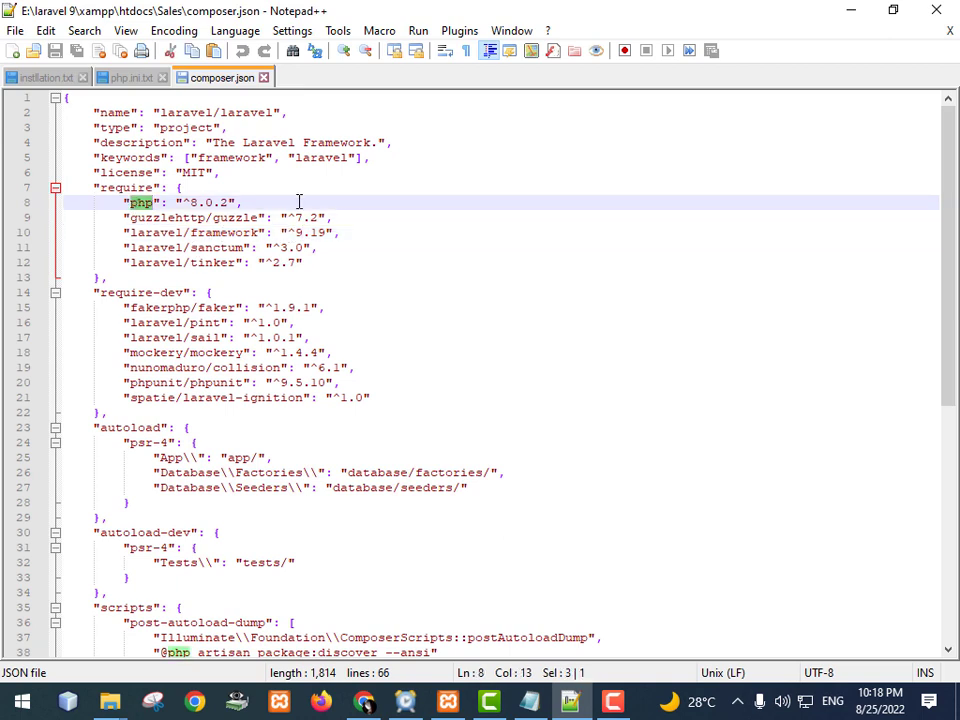
scroll(254, 392, down, 5)
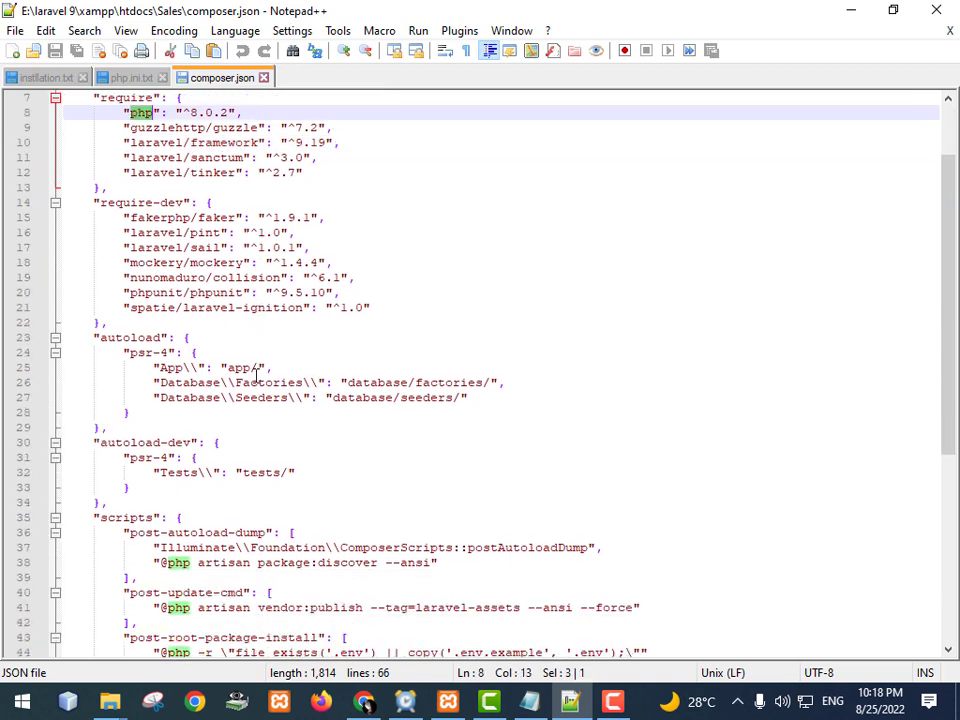
scroll(253, 410, down, 2)
scroll(260, 300, up, 8)
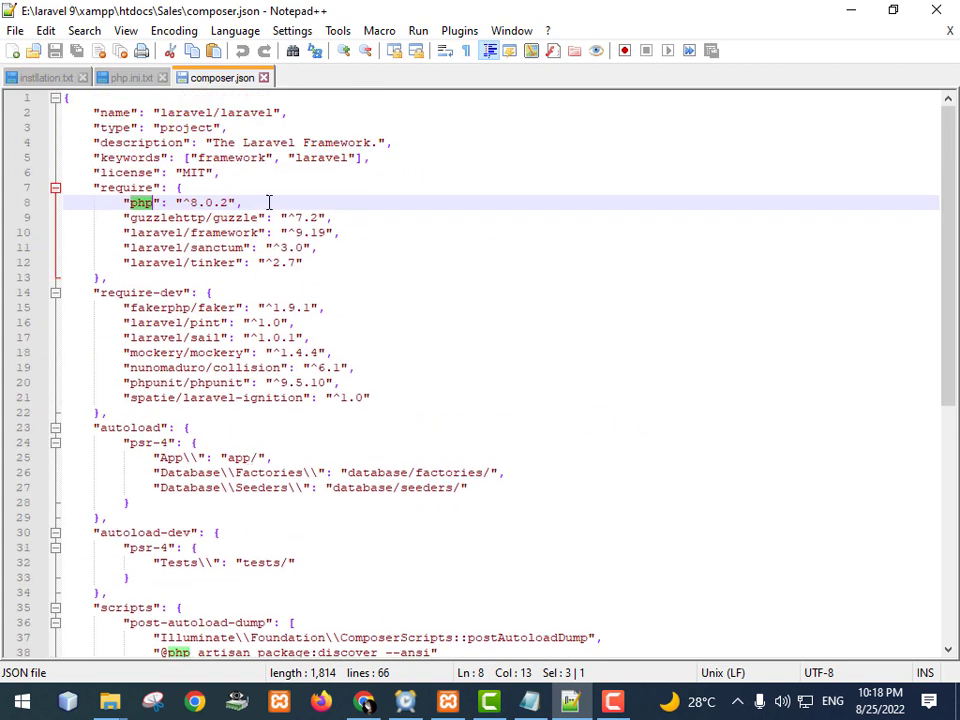
click(851, 10)
click(193, 628)
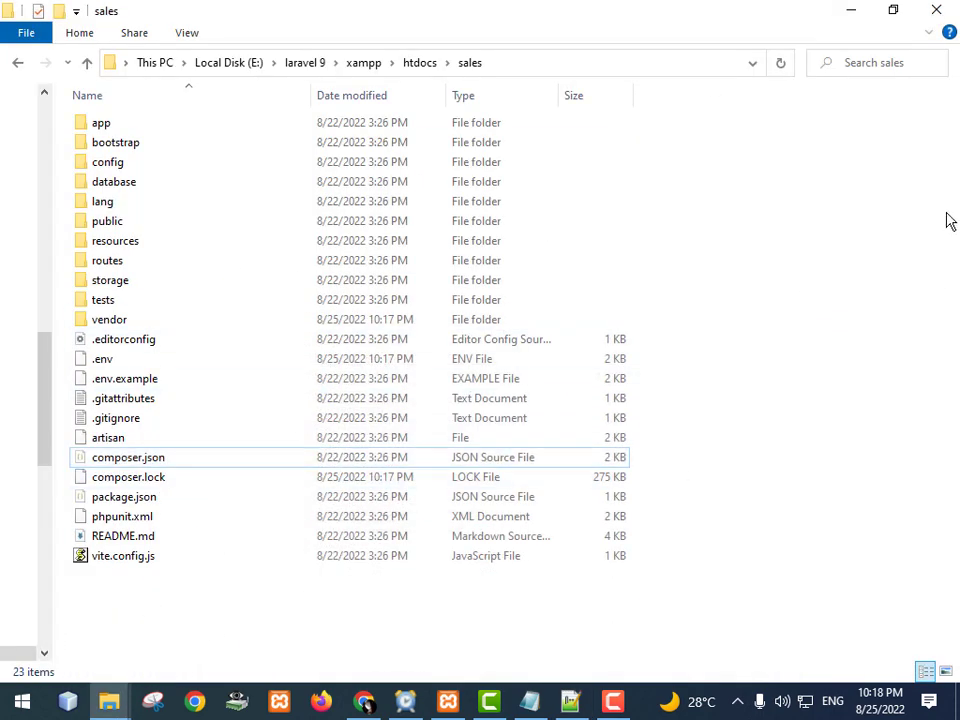
Step: Open Git Bash in the sales folder, move its window down, and run "php artisan serve"
right_click(778, 200)
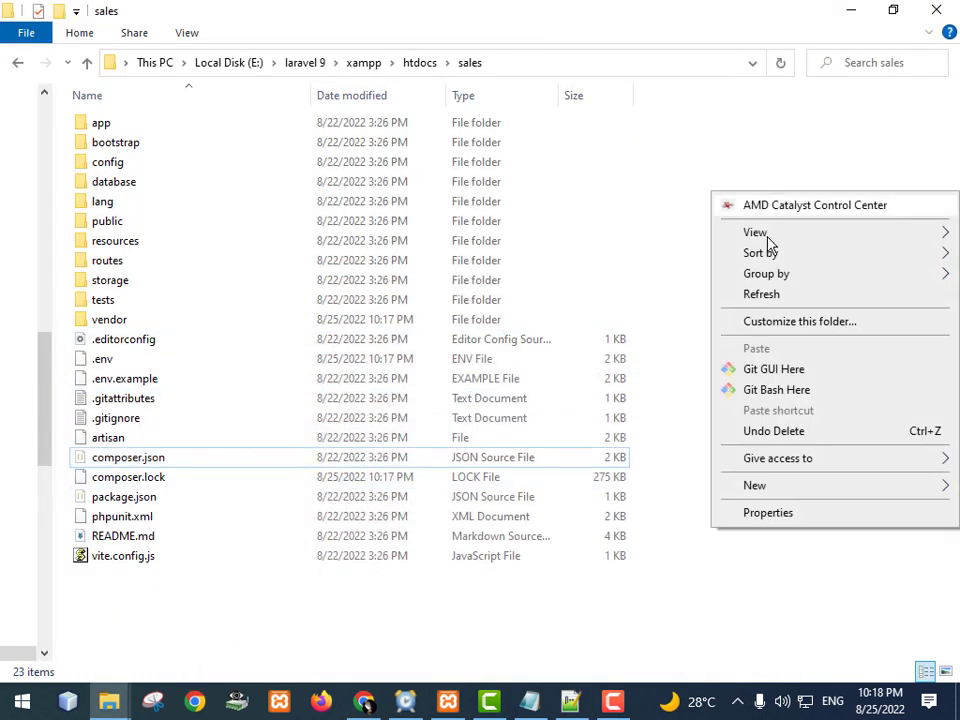
click(775, 390)
drag(482, 40, 504, 178)
text(php )
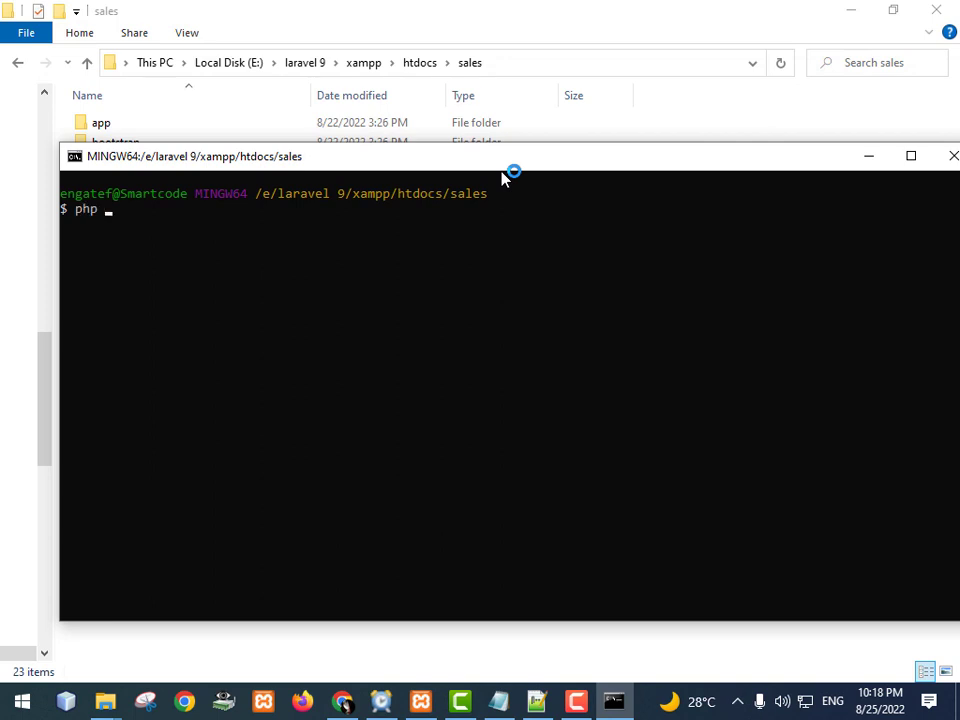
text(artisan serve)
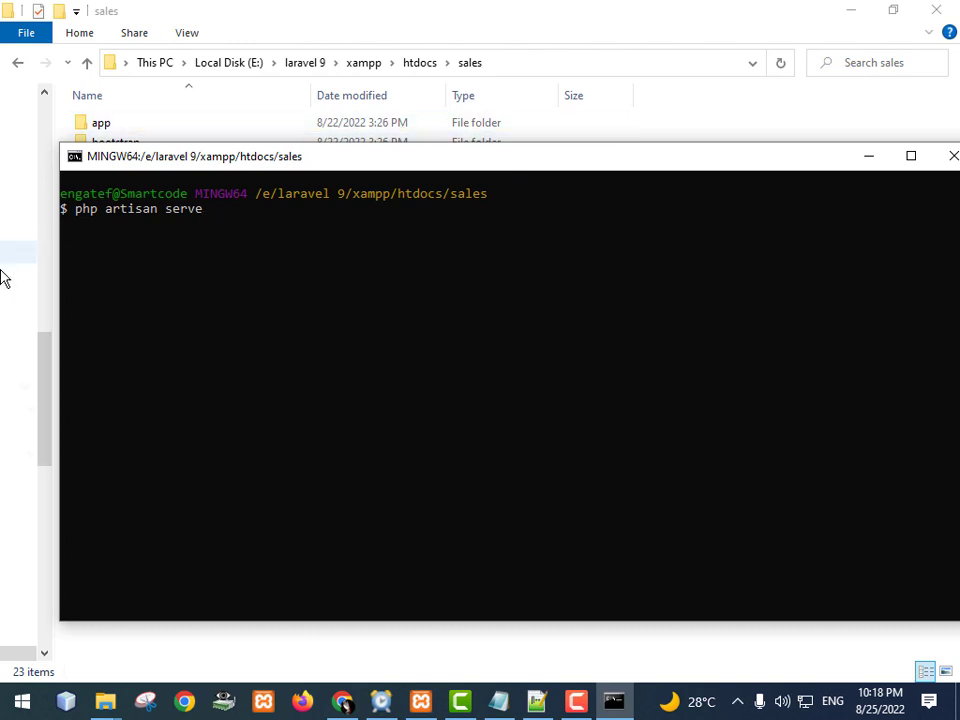
key(Return)
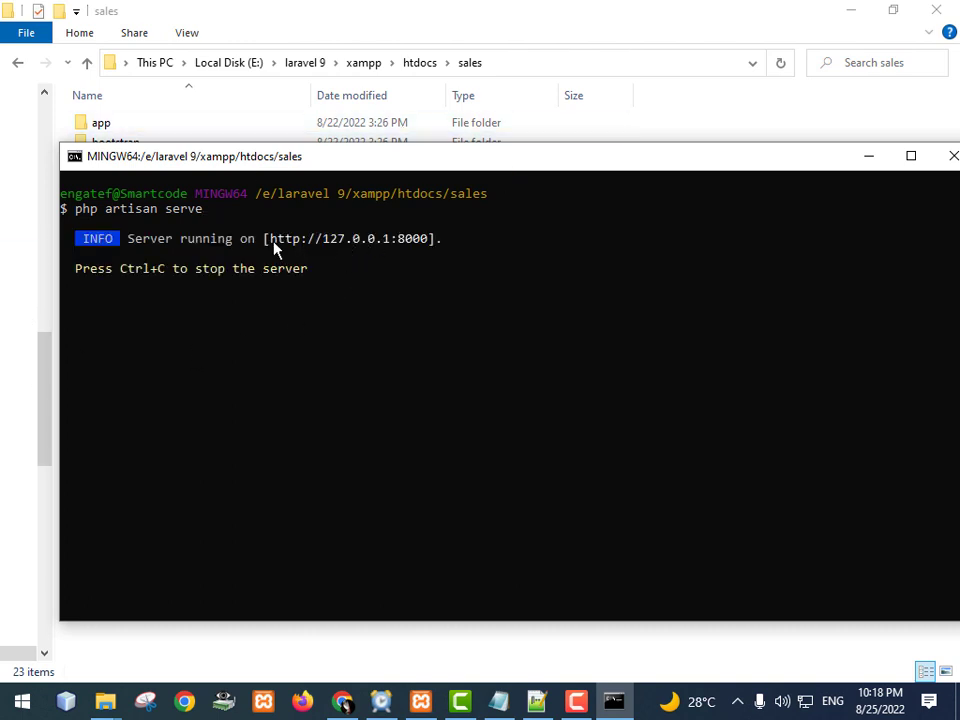
drag(272, 245, 400, 243)
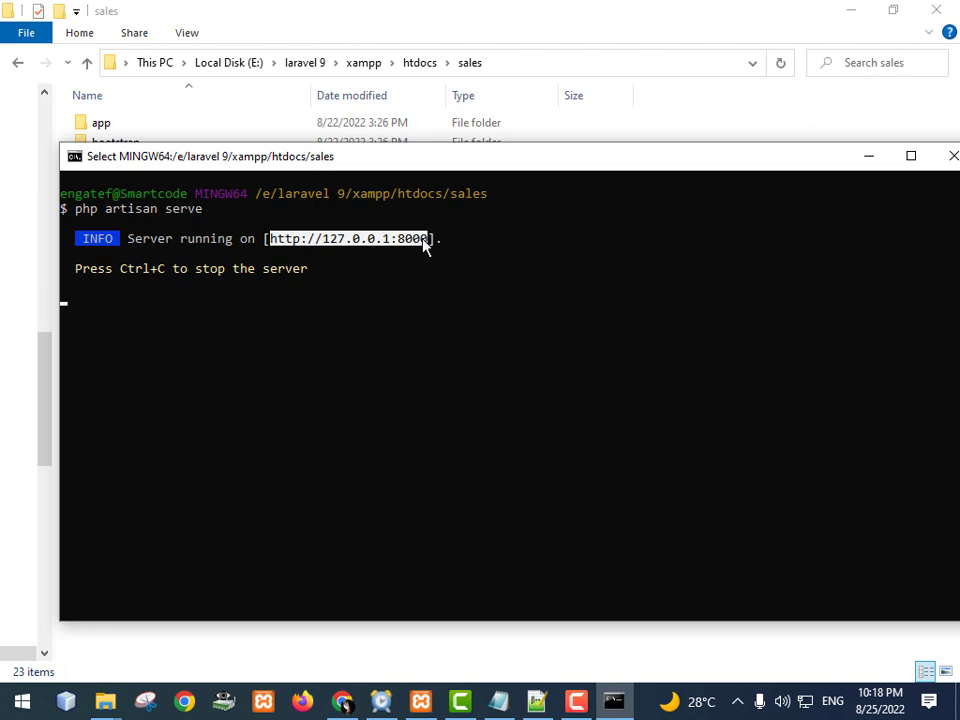
right_click(422, 243)
click(342, 702)
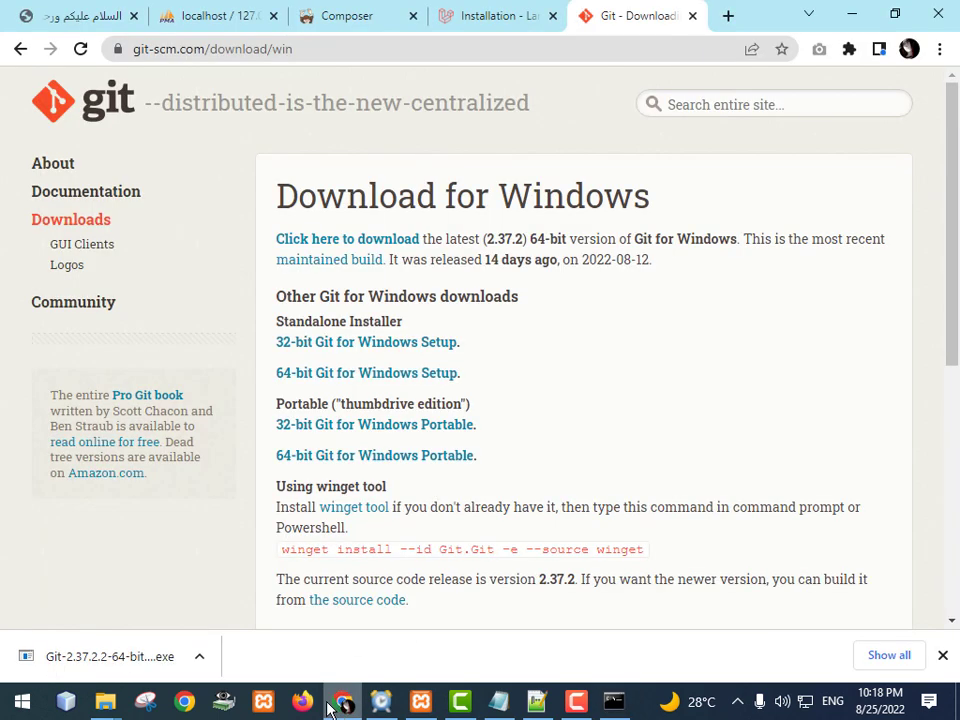
click(441, 48)
text(http://127.0.0.1:8000)
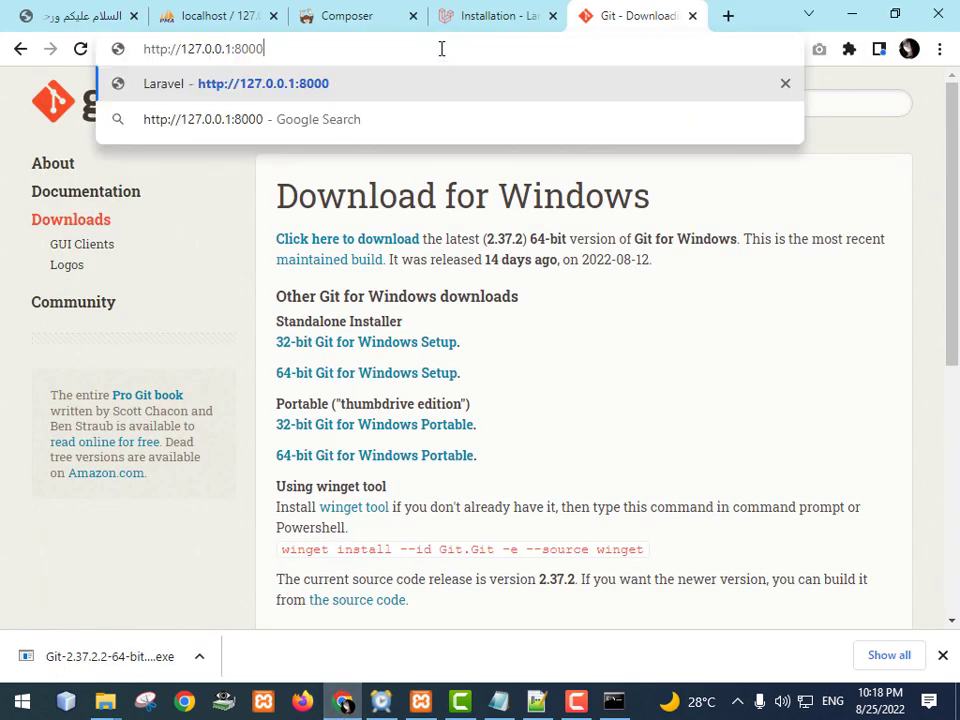
key(Return)
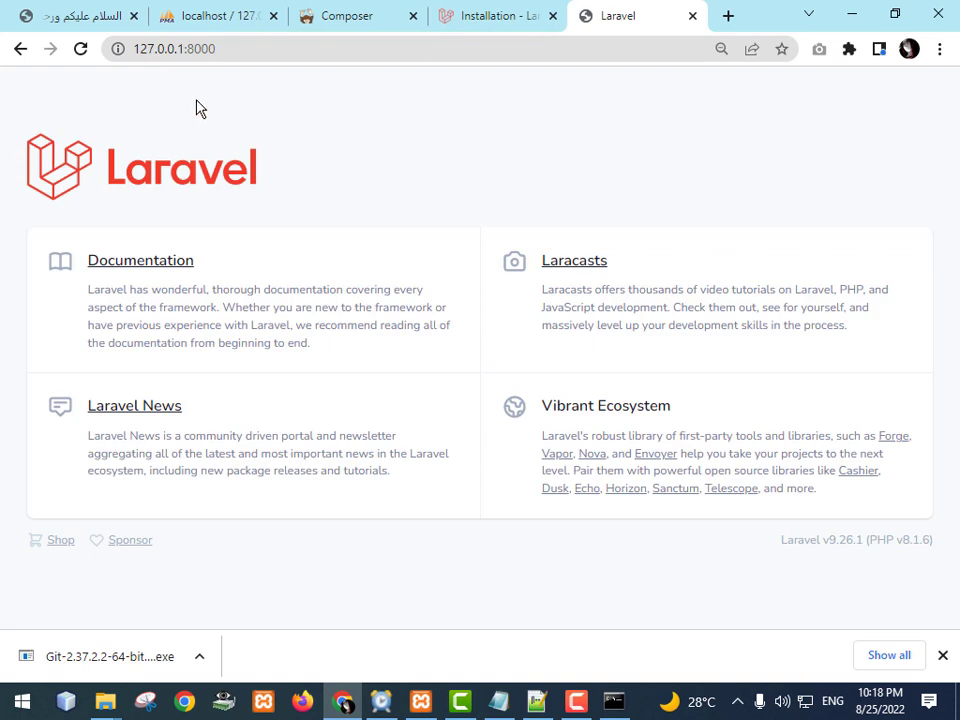
double_click(218, 48)
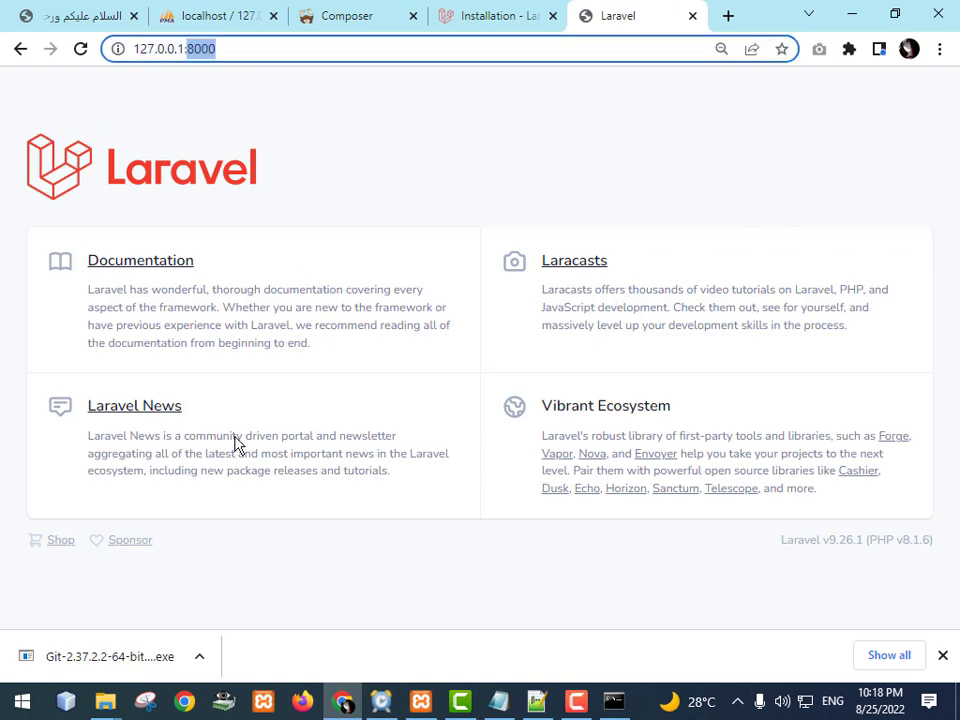